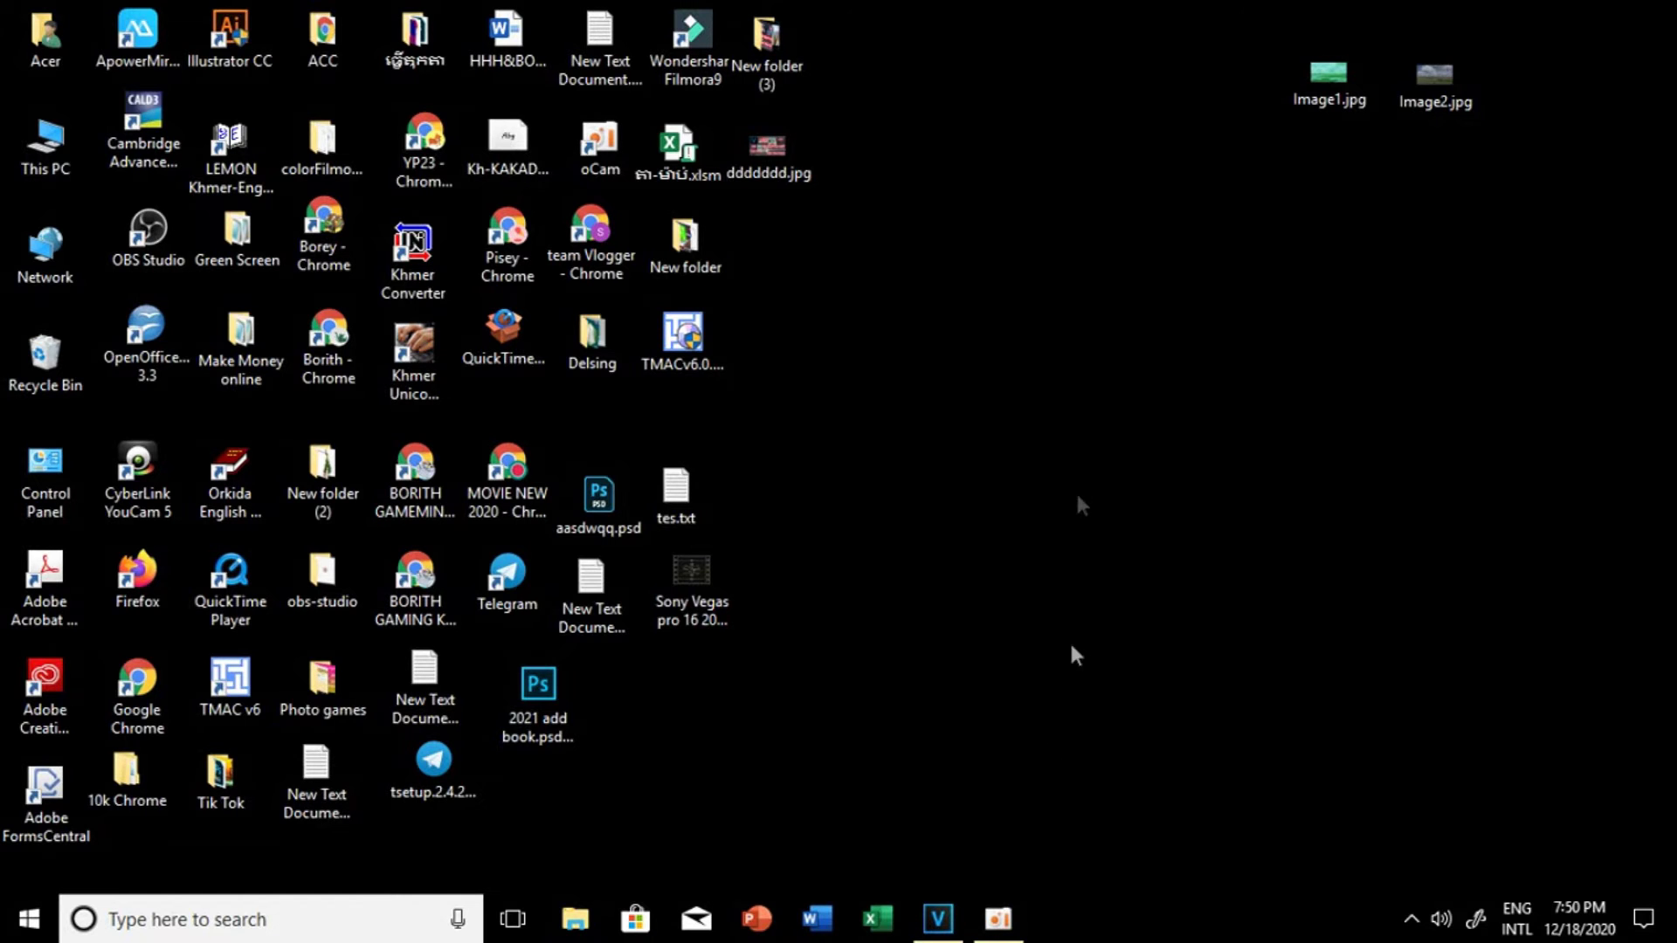
Step: Switch to the open VEGAS Pro 16.0 project
left_click(939, 917)
left_click(425, 665)
left_click(262, 664)
left_click(473, 686)
left_click(624, 684)
scroll(524, 349, "down", 1)
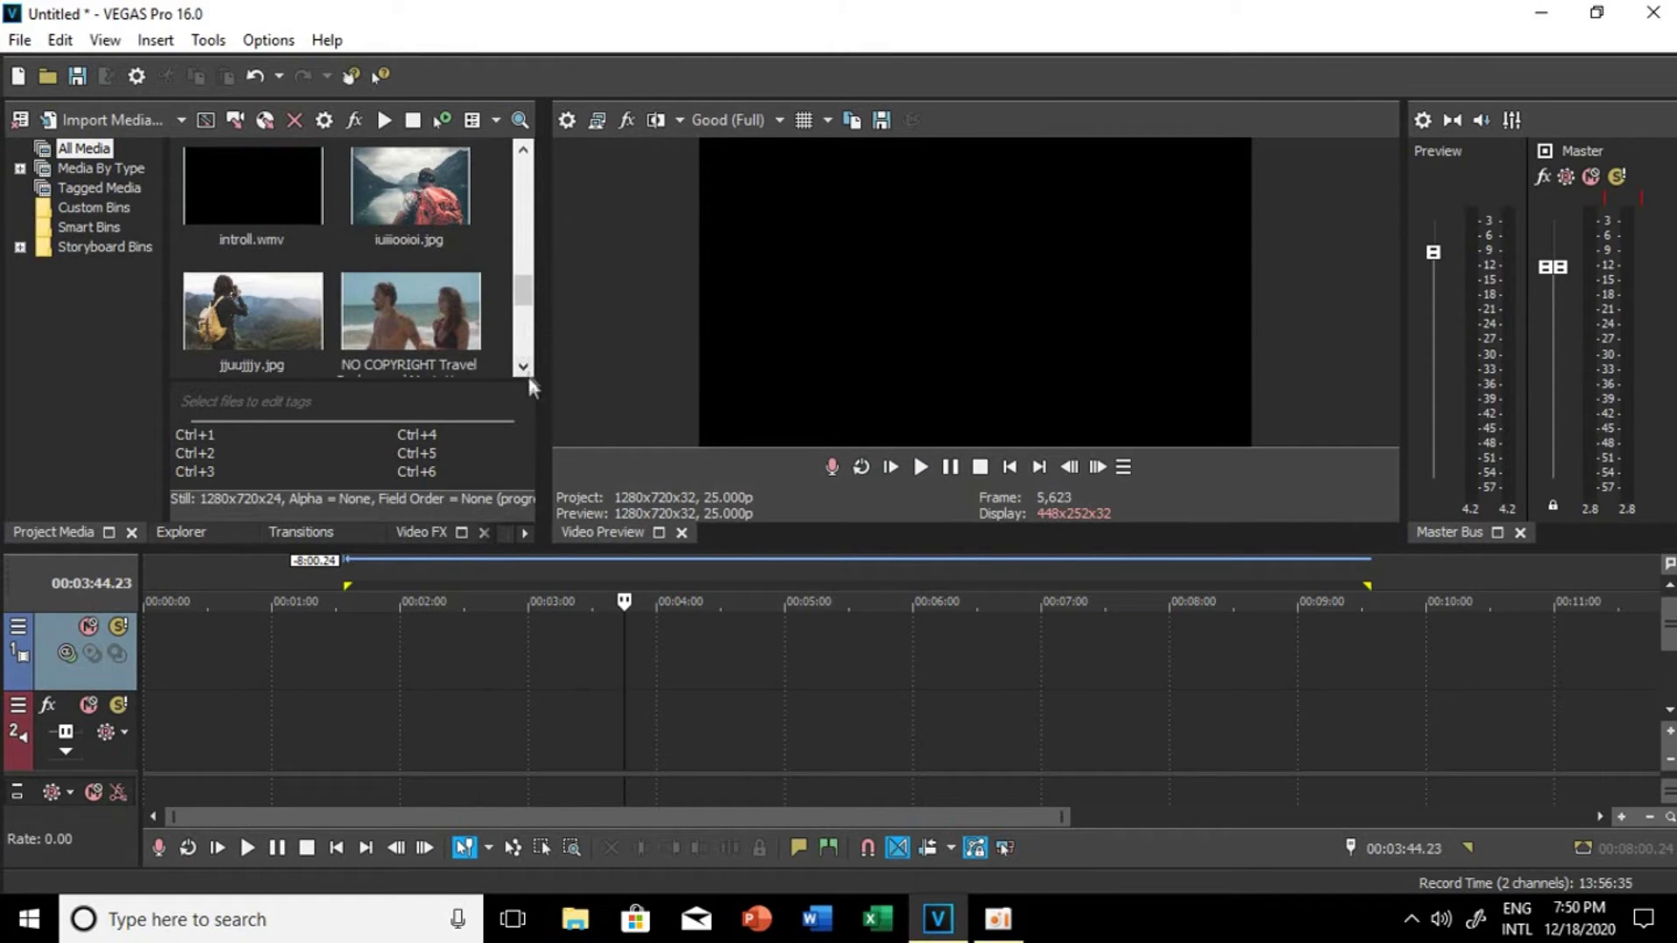
scroll(518, 307, "up", 3)
left_click(594, 719)
left_click(751, 668)
left_click(921, 690)
left_click(633, 699)
left_click(370, 646)
left_click(762, 645)
left_click(987, 685)
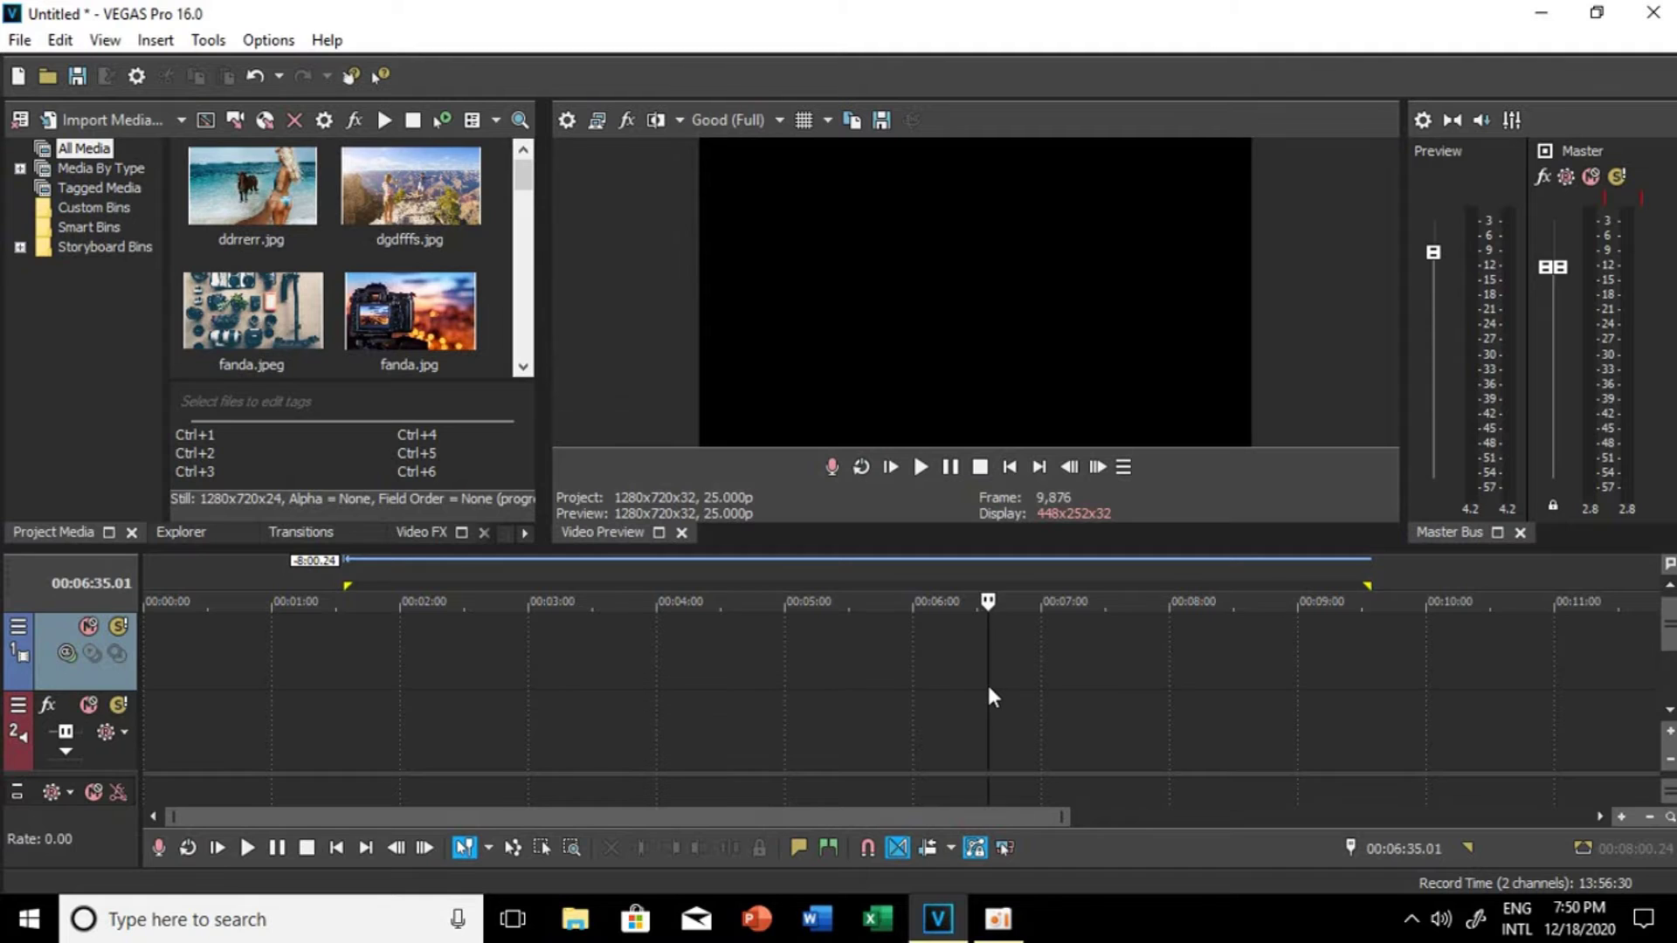
left_click(408, 651)
left_click(742, 673)
left_click(976, 681)
left_click(752, 677)
left_click(562, 659)
left_click(680, 668)
left_click(993, 685)
left_click(1137, 668)
left_click(598, 666)
left_click(477, 669)
left_click(658, 674)
left_click(779, 674)
left_click(551, 670)
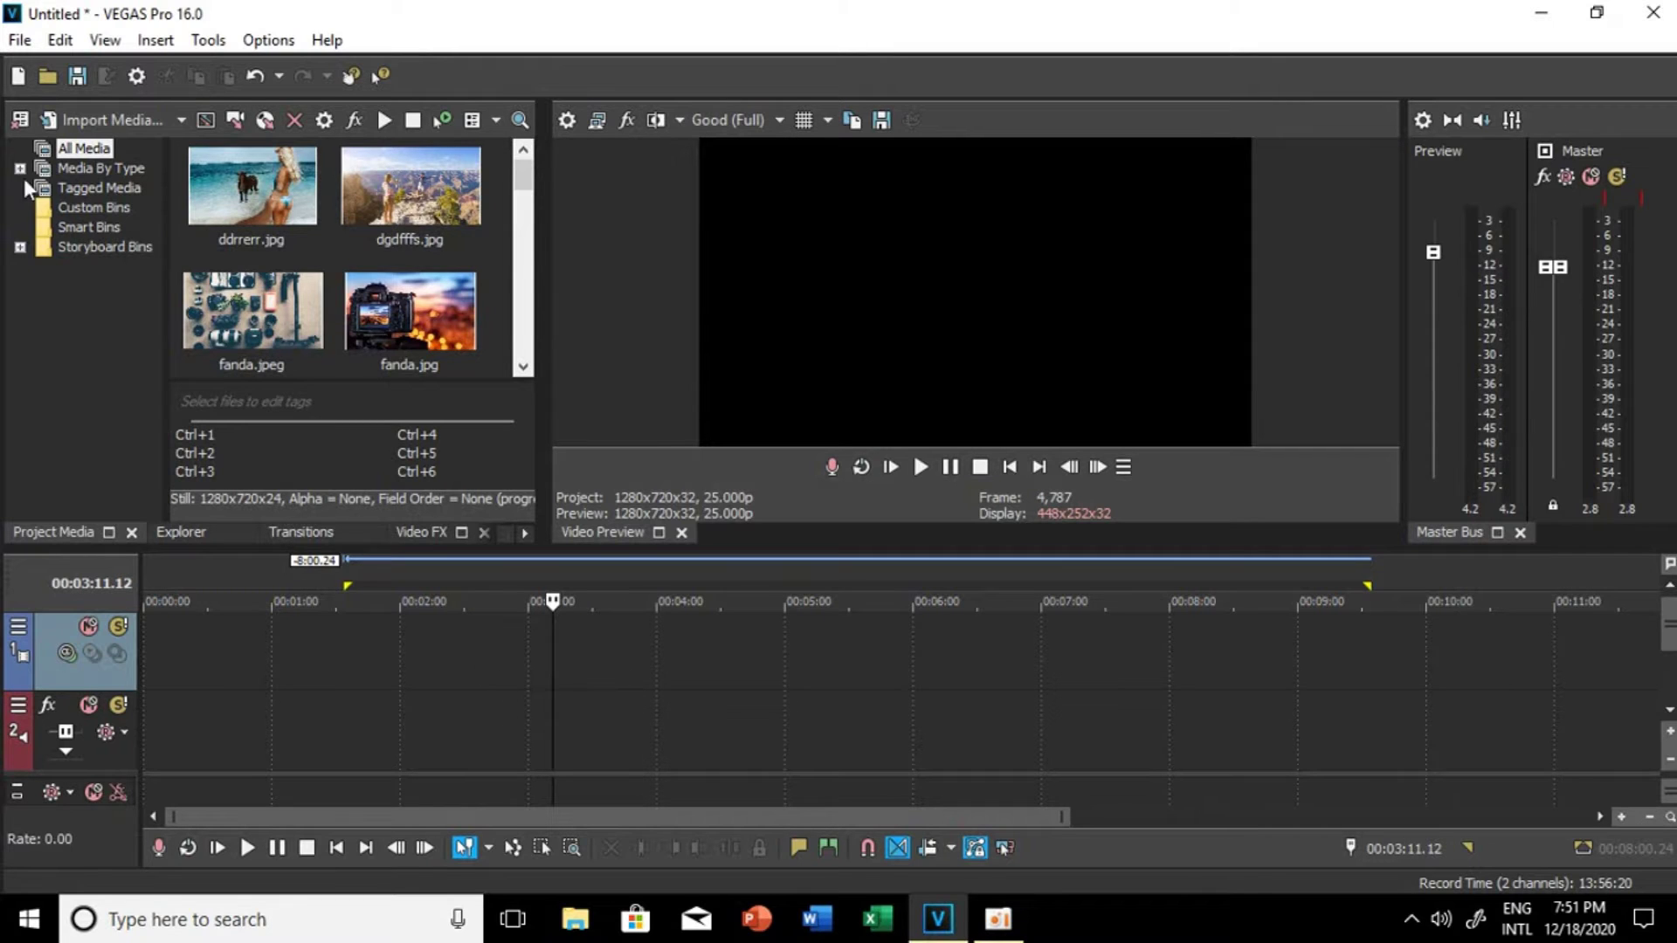
Step: Insert the second NO COPYRIGHT Travel Video clip from the Downloads folder into the timeline at 00:03:10.08
left_click(549, 668)
left_click(49, 76)
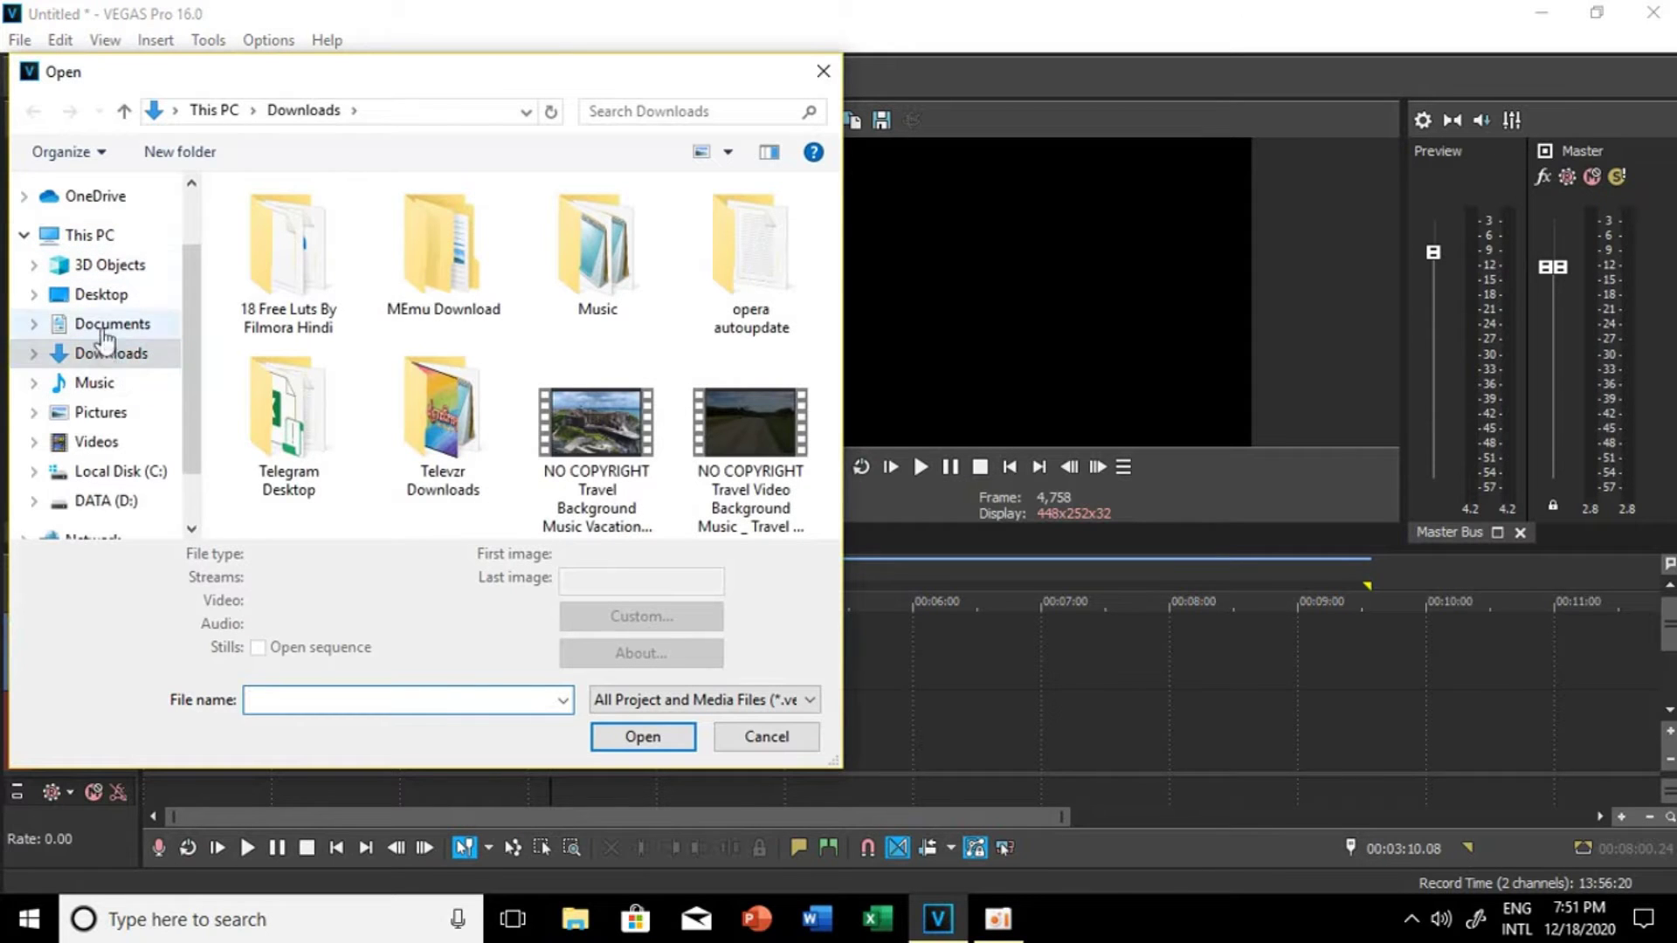
left_click(131, 364)
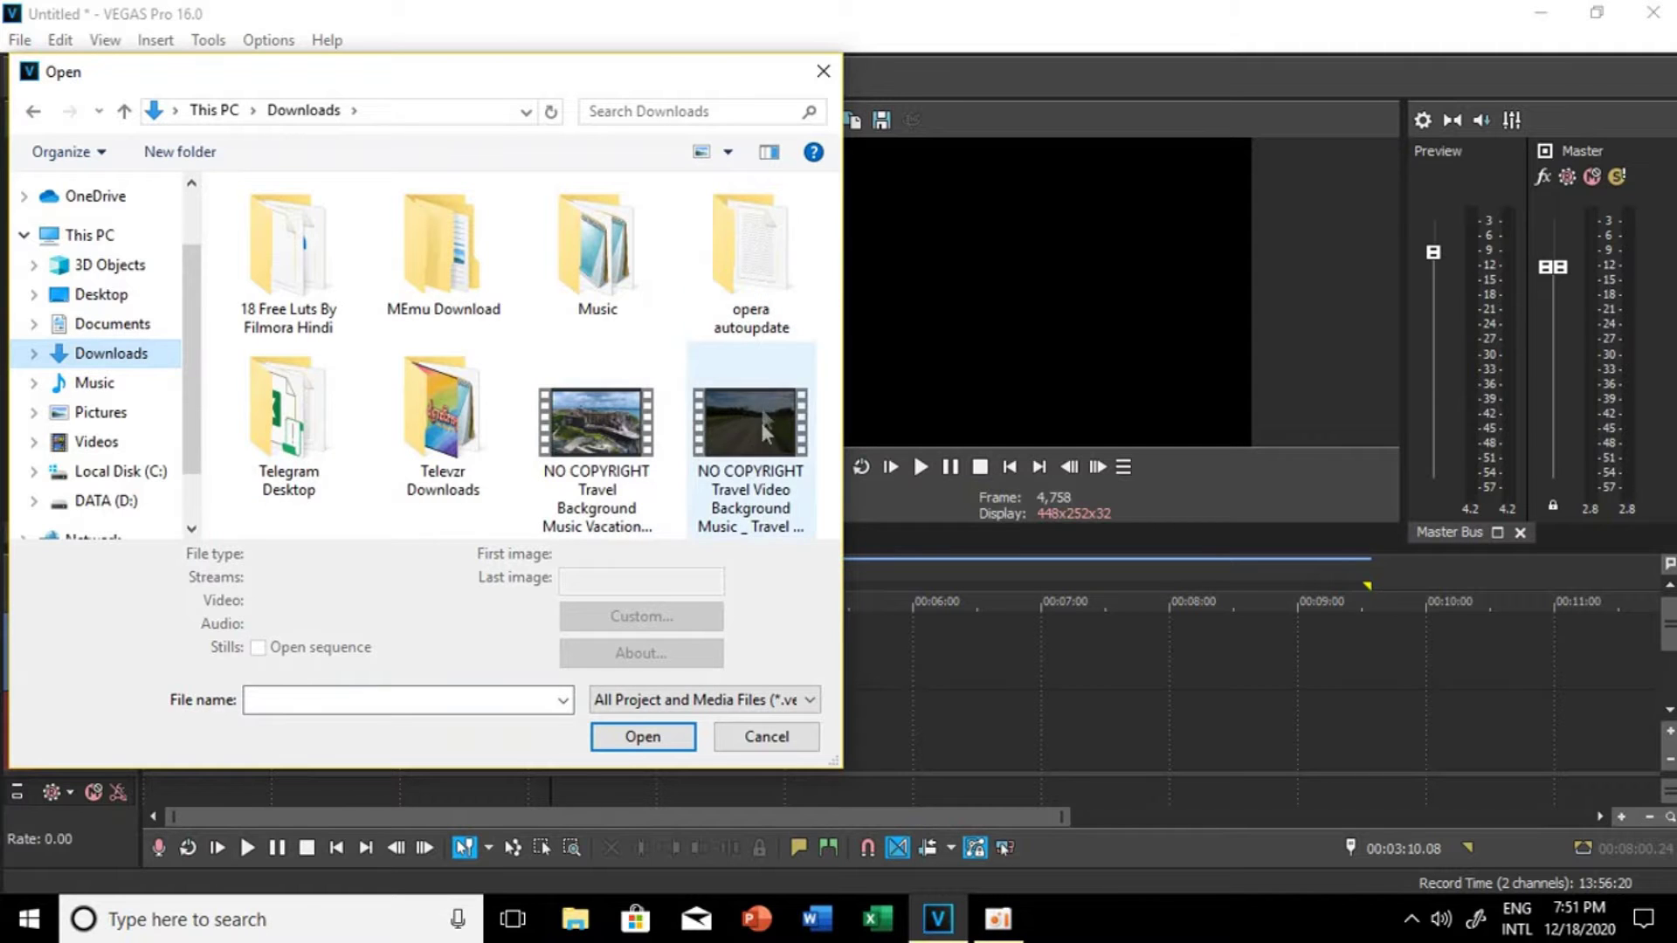
left_click(773, 450)
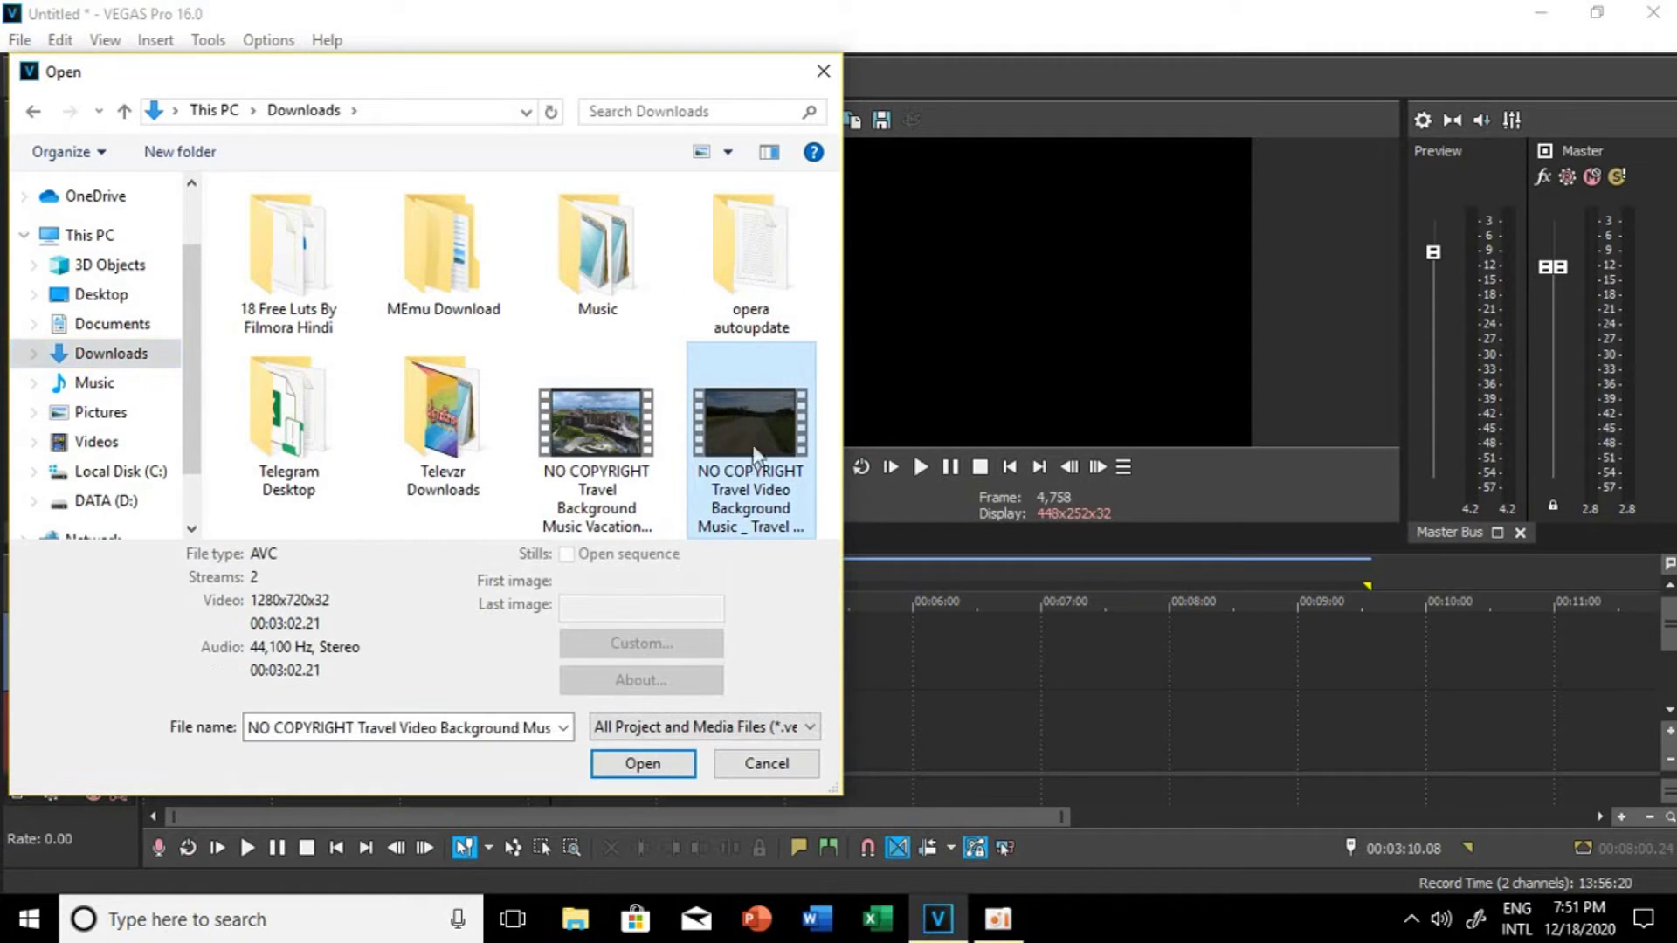
left_click(678, 762)
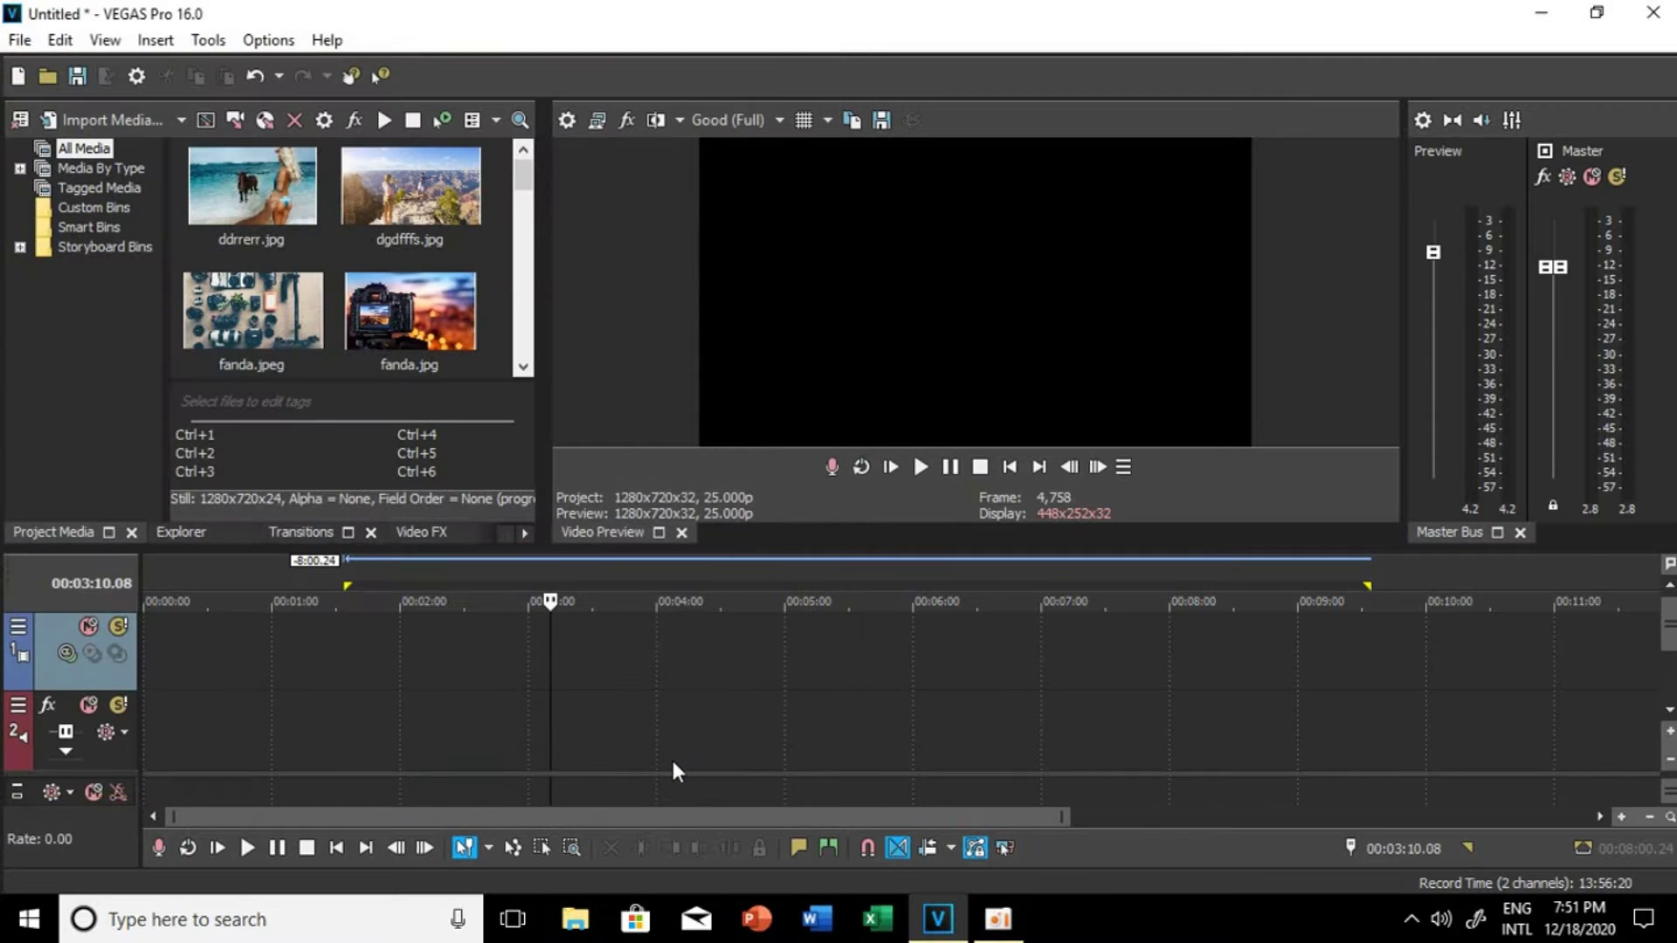
Step: Examine the inserted travel clip's frames at several points along the timeline
left_click(558, 642)
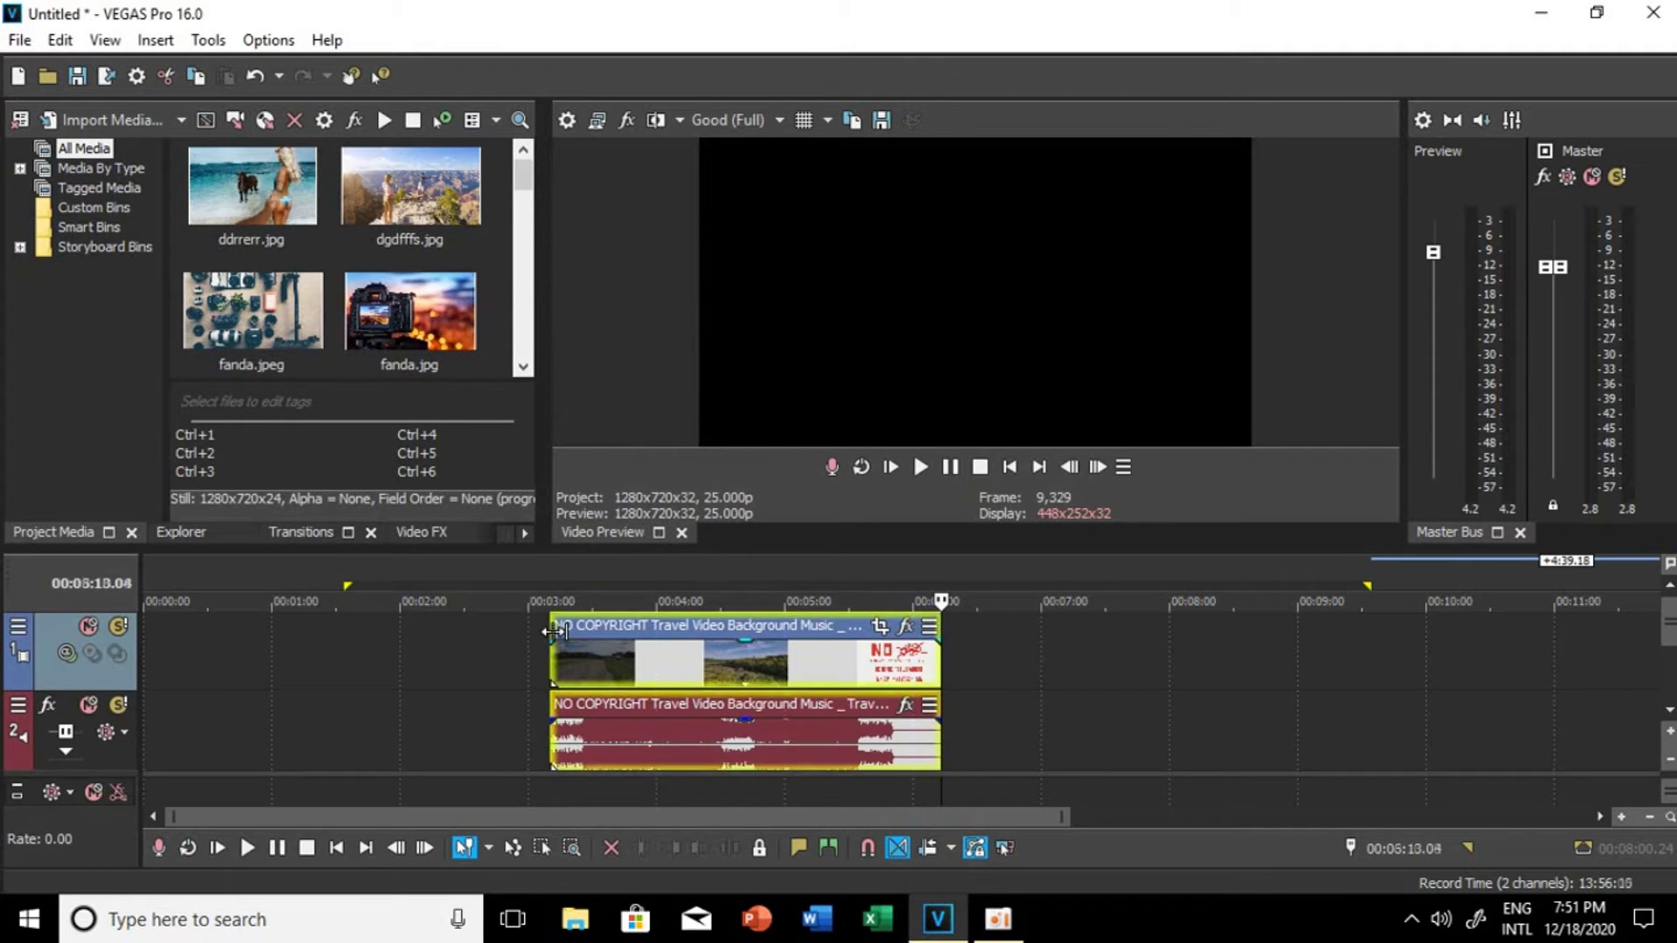
left_click(741, 738)
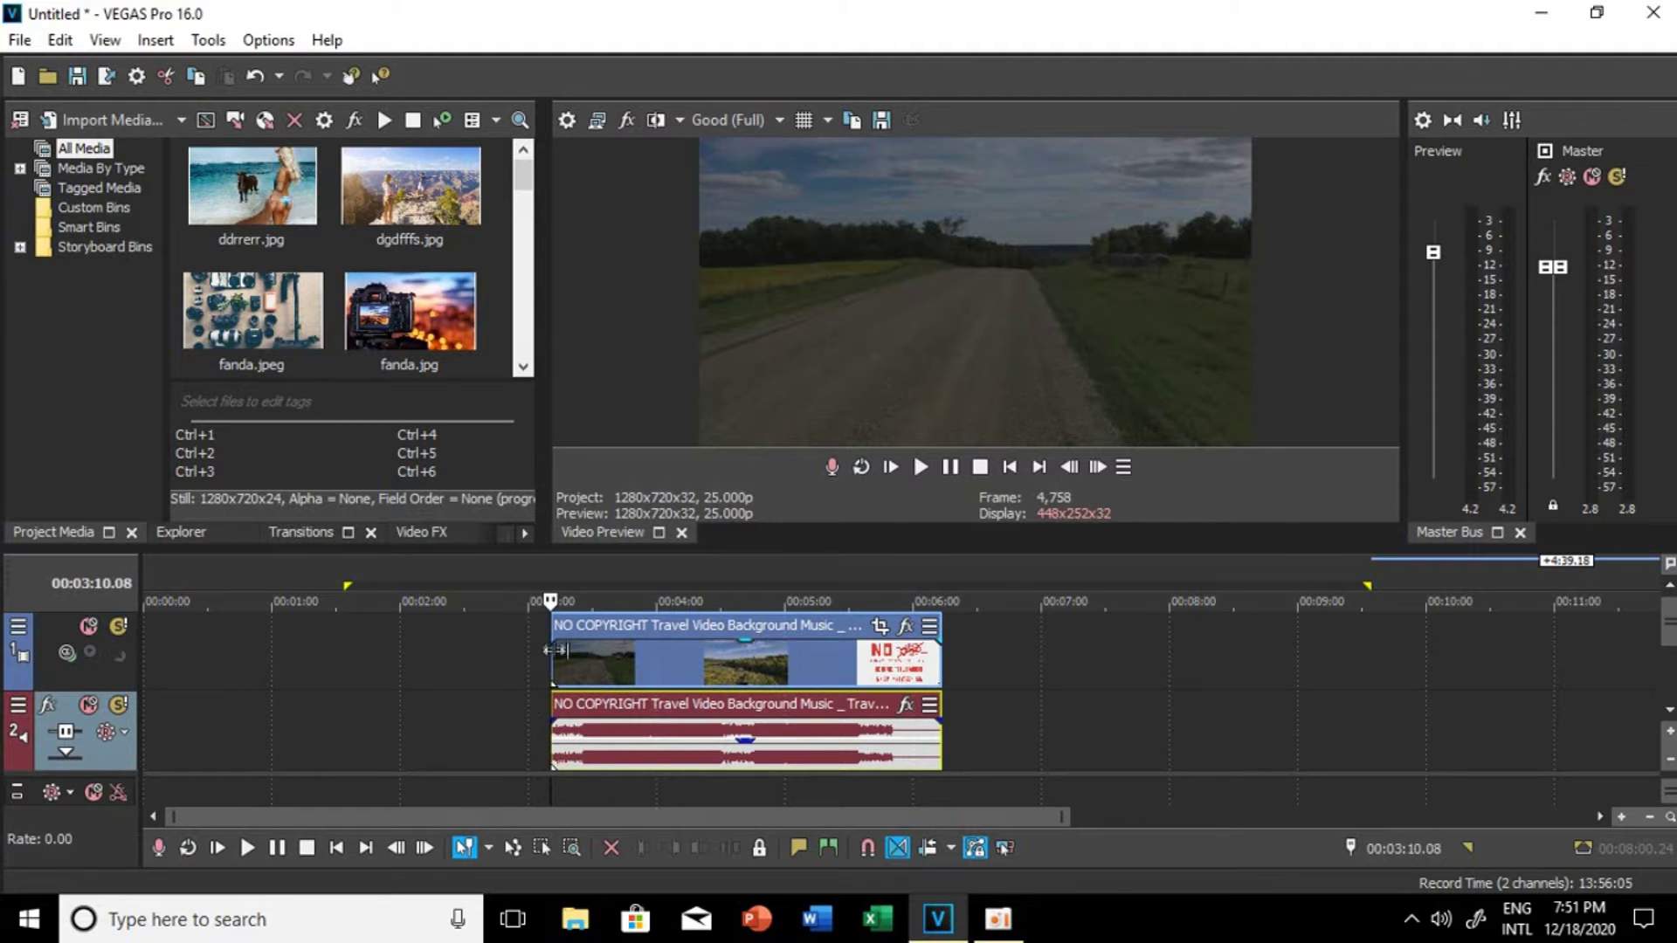
left_click(558, 630)
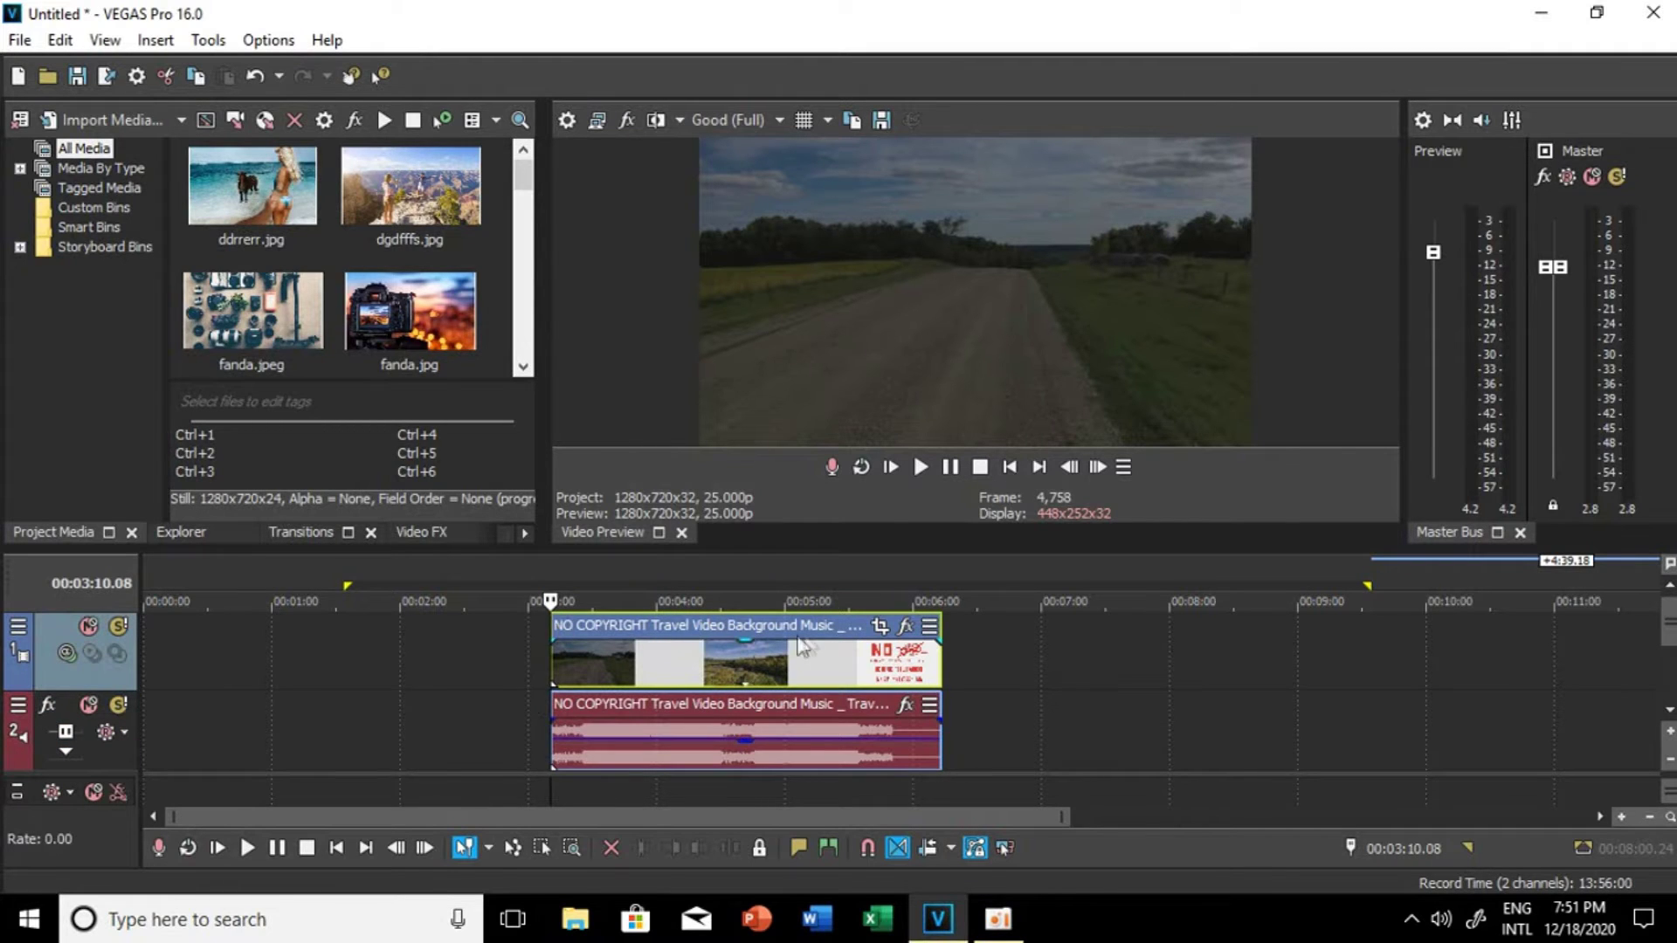
left_click(747, 633)
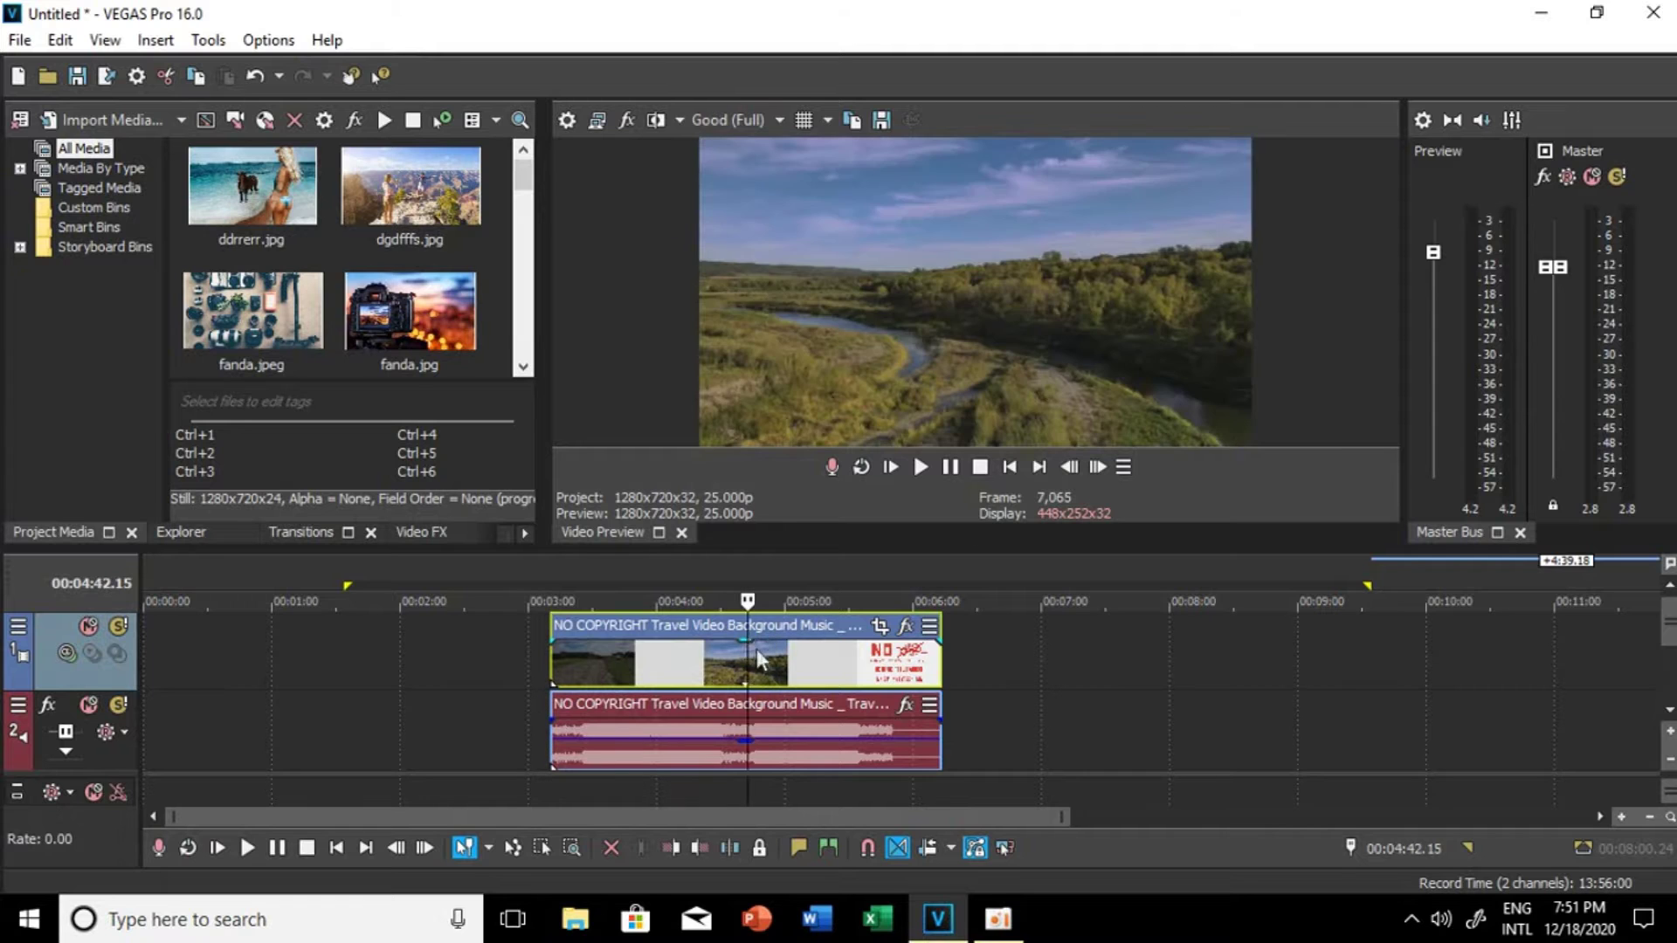
left_click(789, 660)
left_click(625, 665)
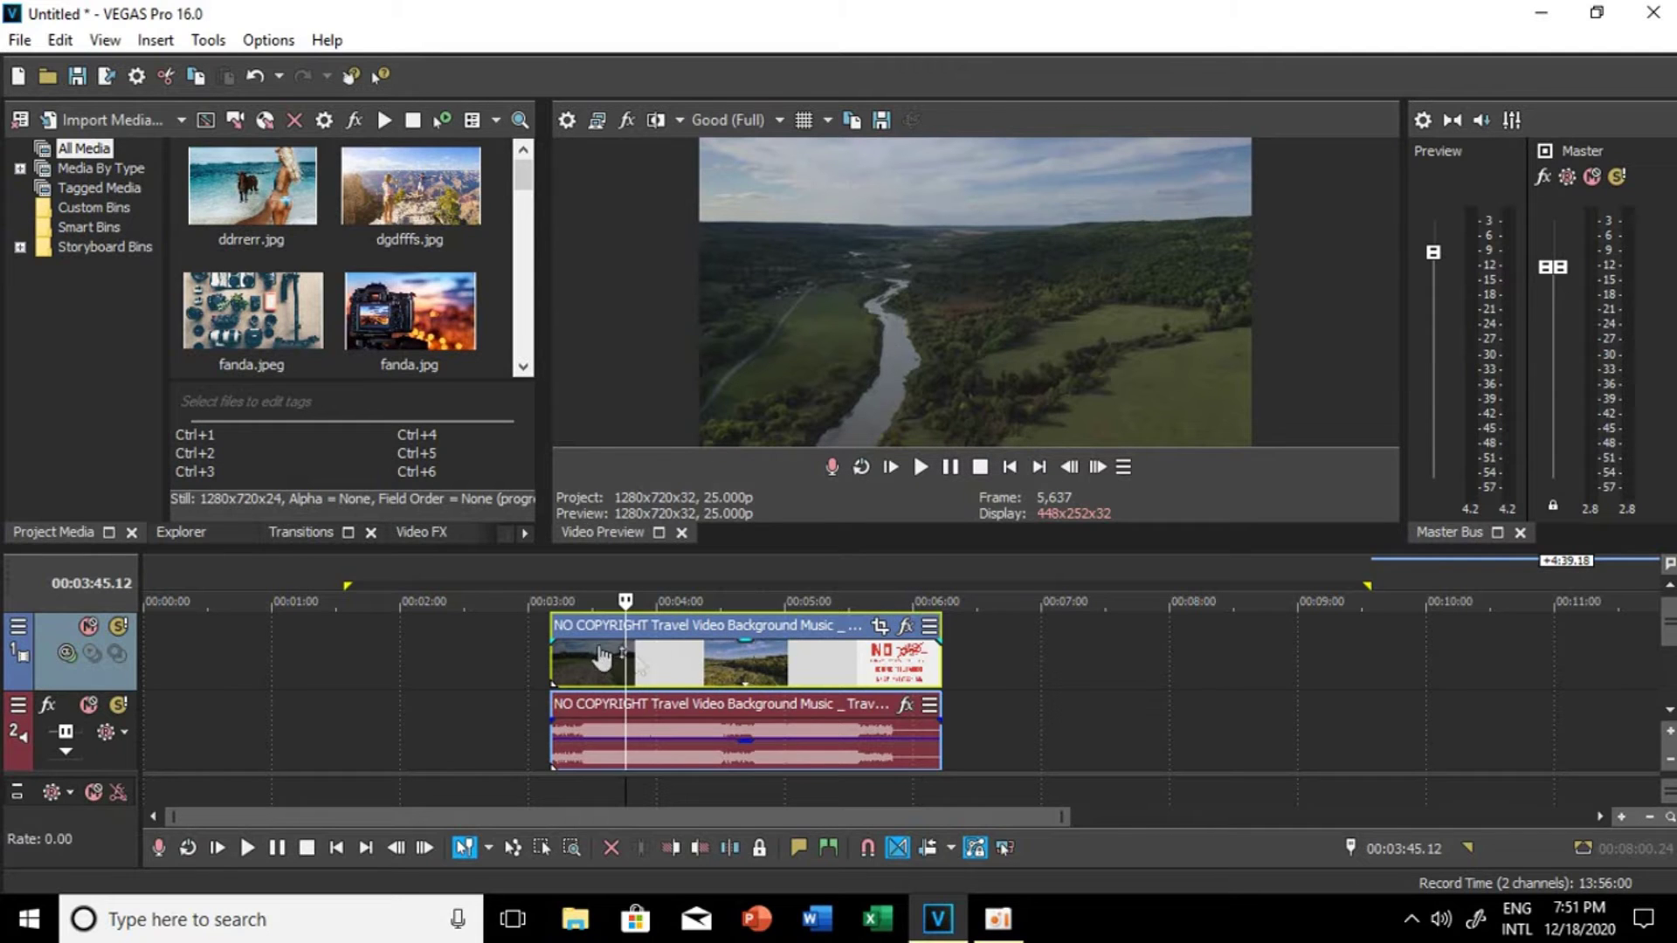
left_click(573, 648)
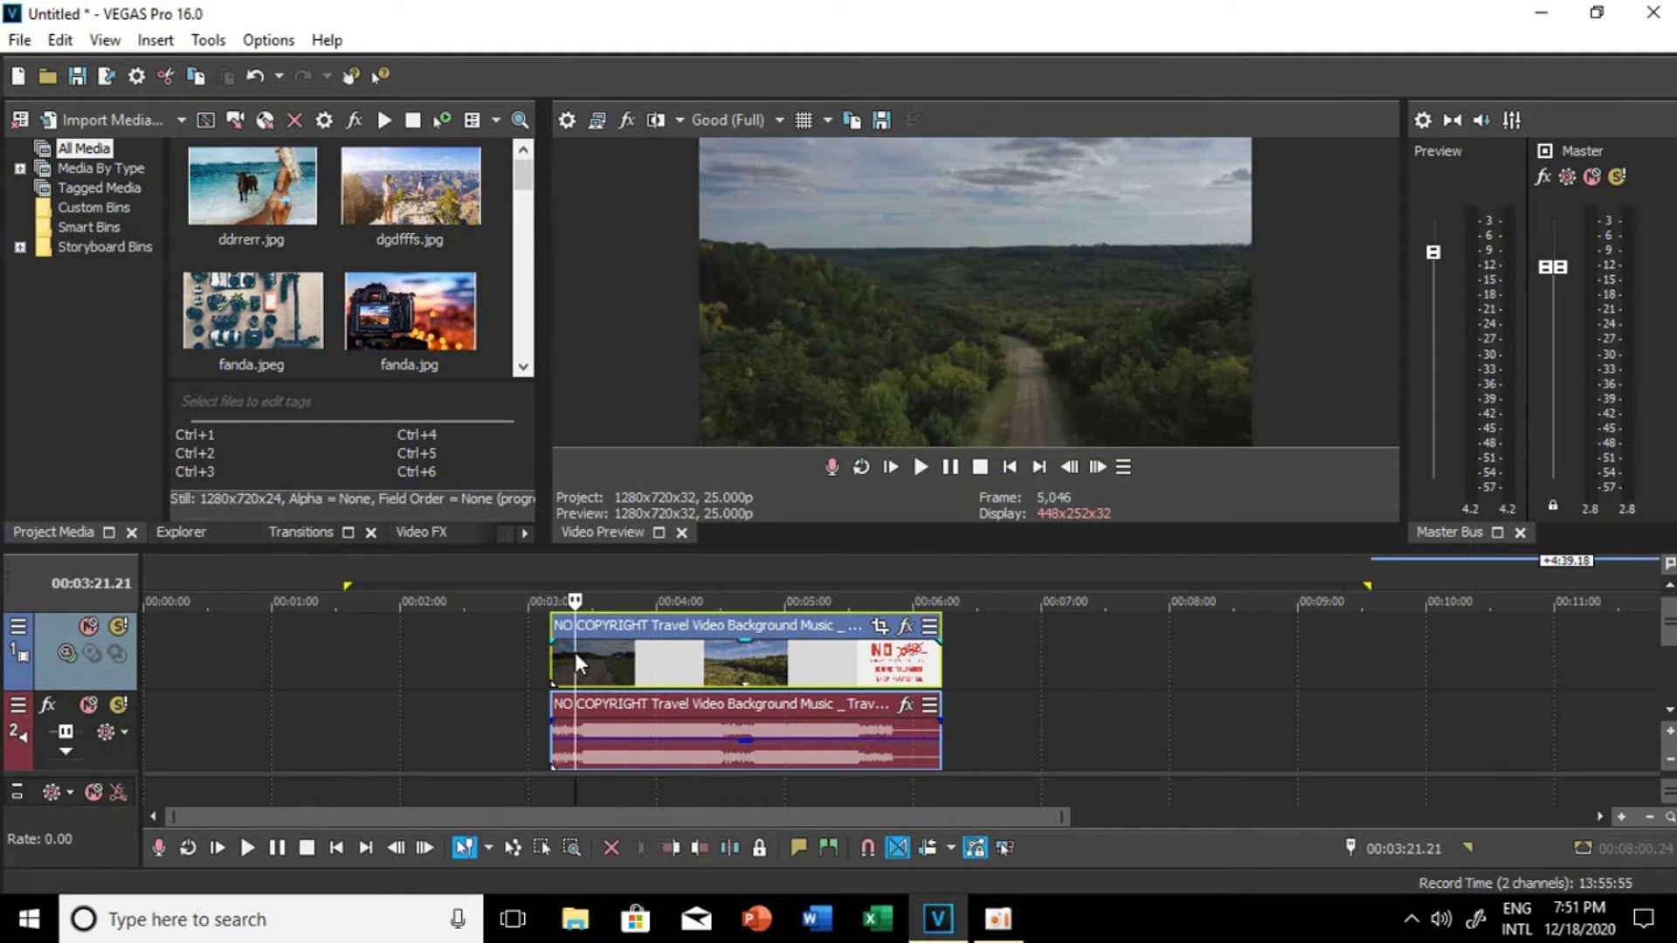
left_click(558, 648)
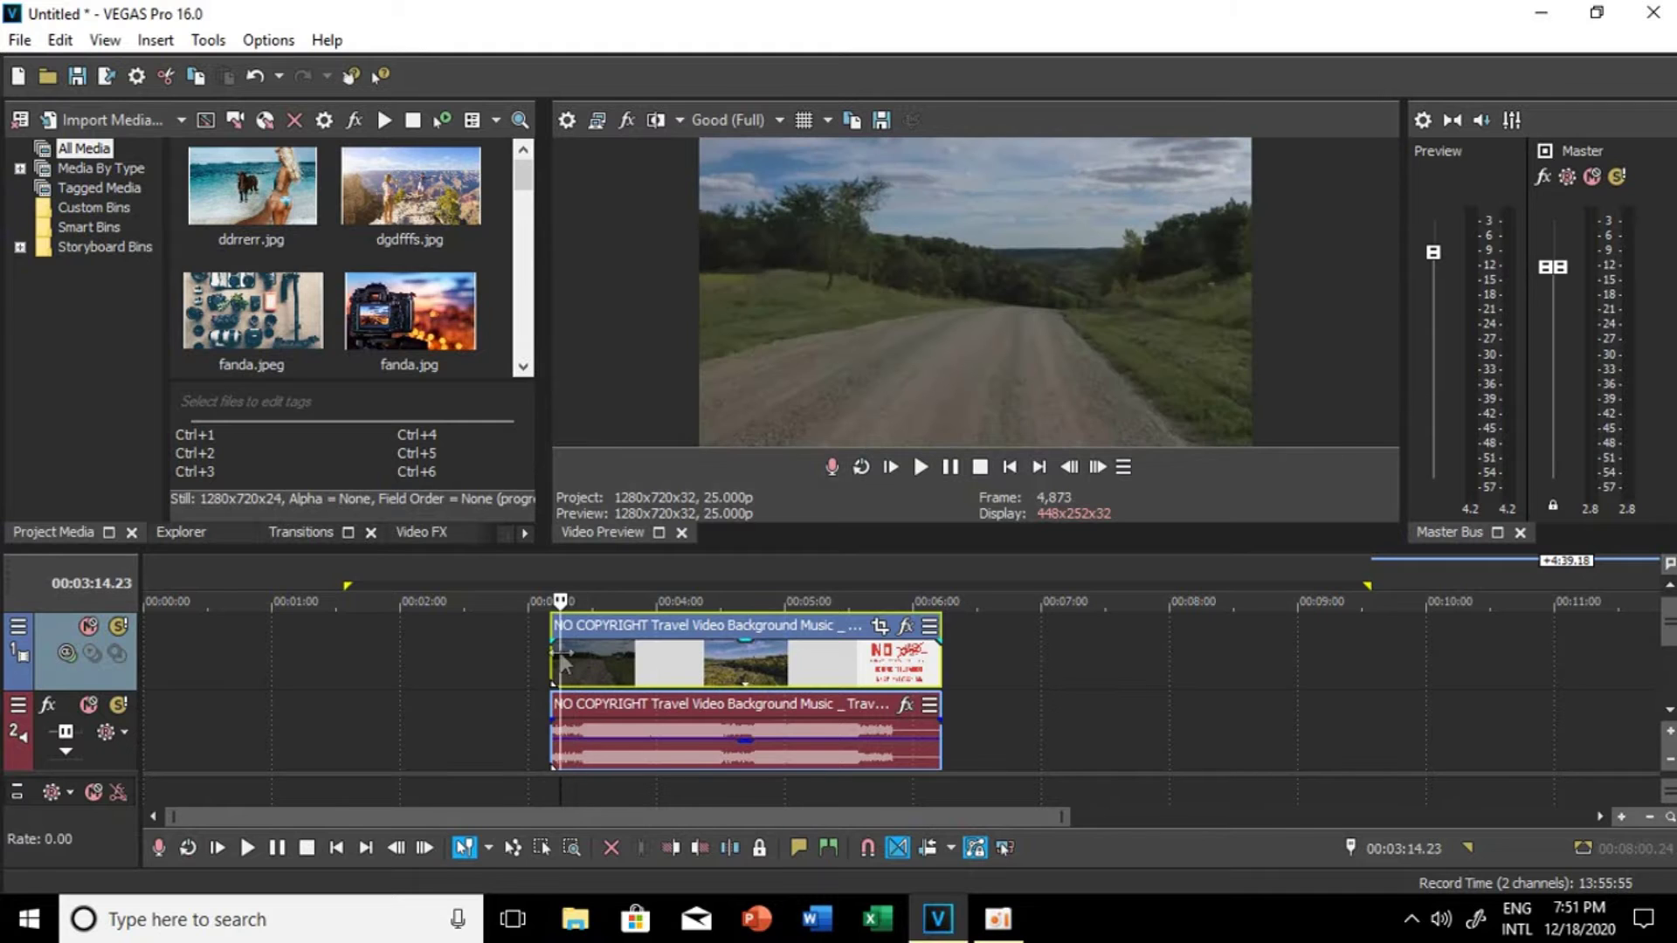
left_click(613, 653)
left_click(736, 653)
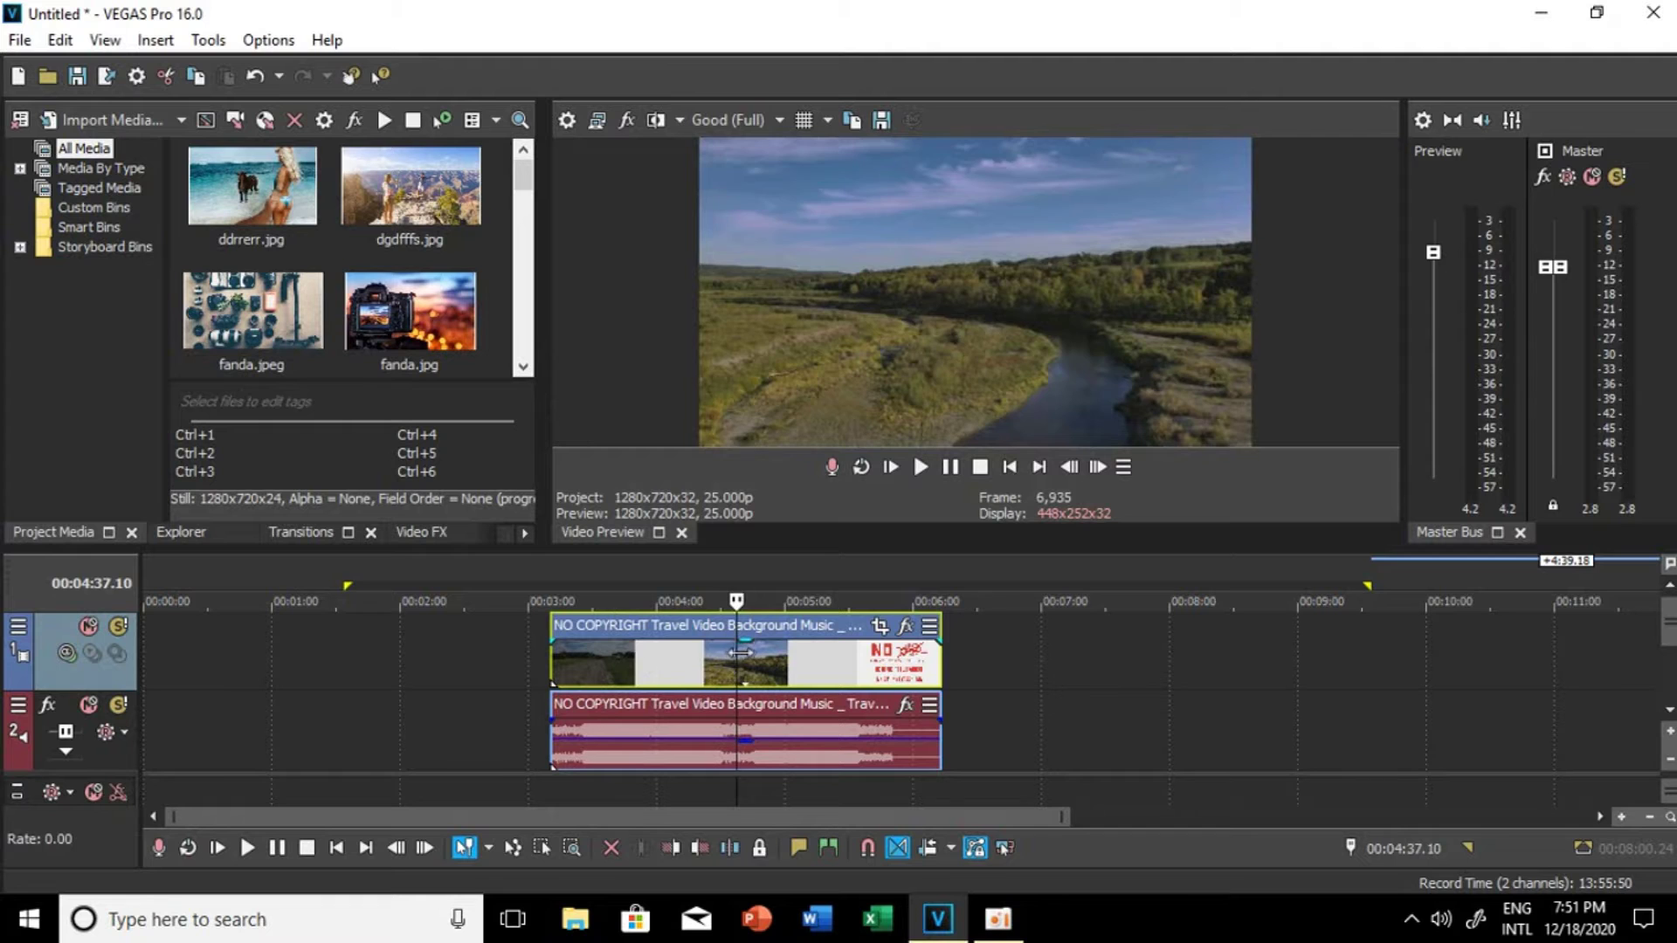
Step: Save a snapshot of the frame at 00:04:20.17 to the Desktop as Image3.jpg
left_click(701, 653)
left_click(880, 122)
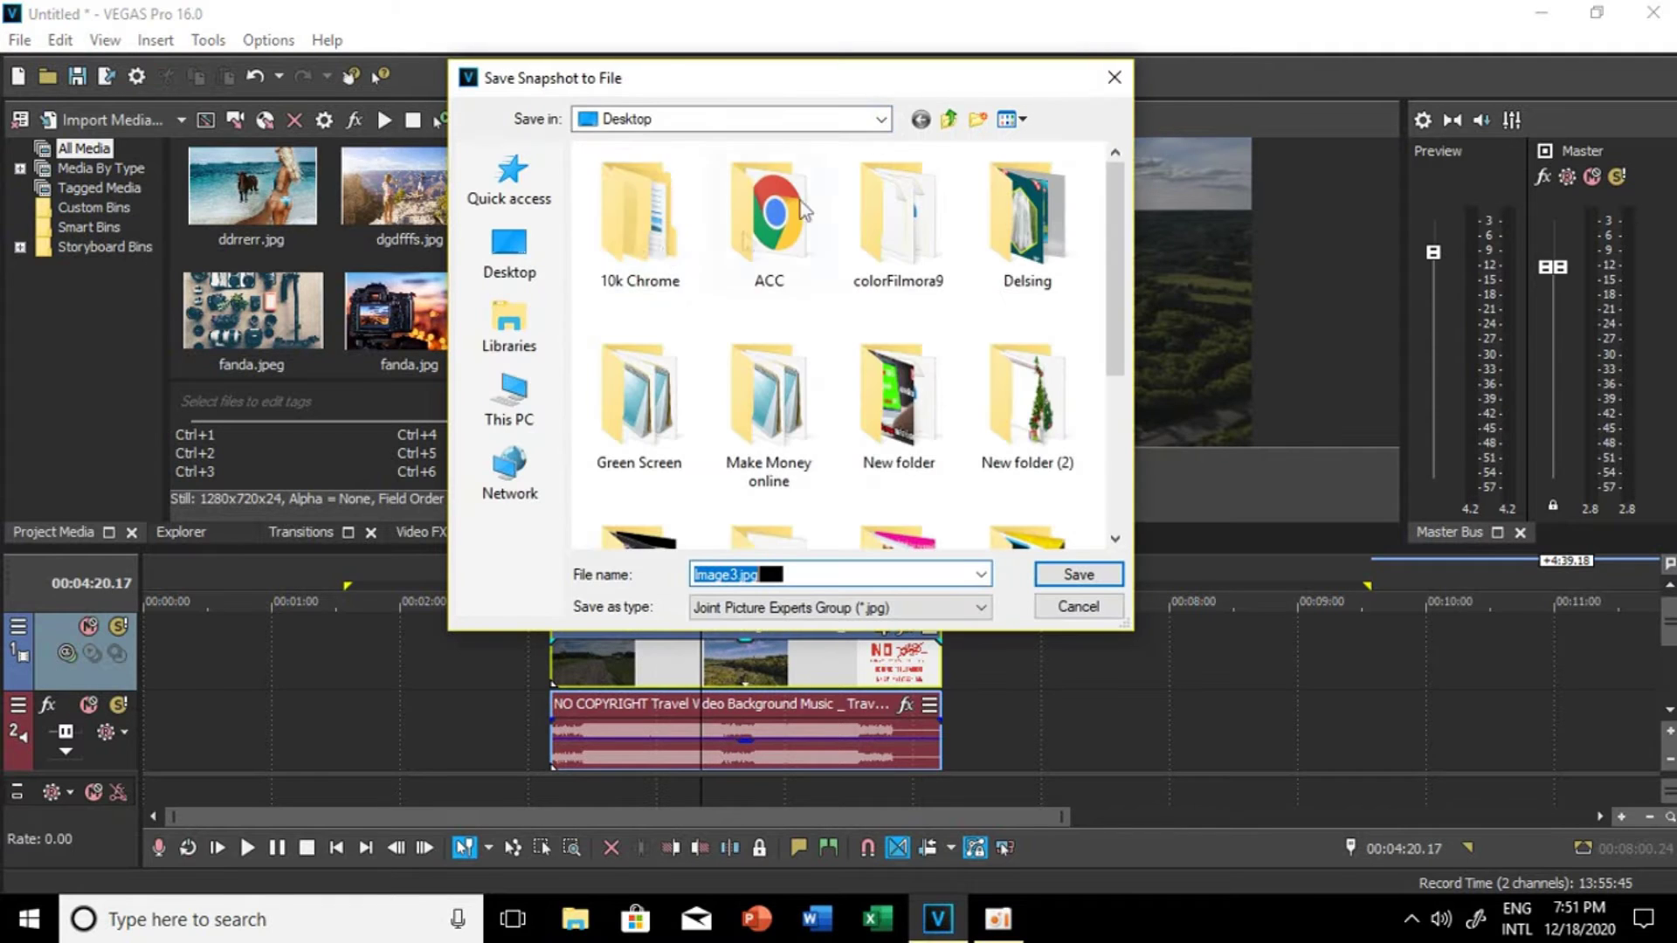
left_click(510, 254)
left_click(1079, 575)
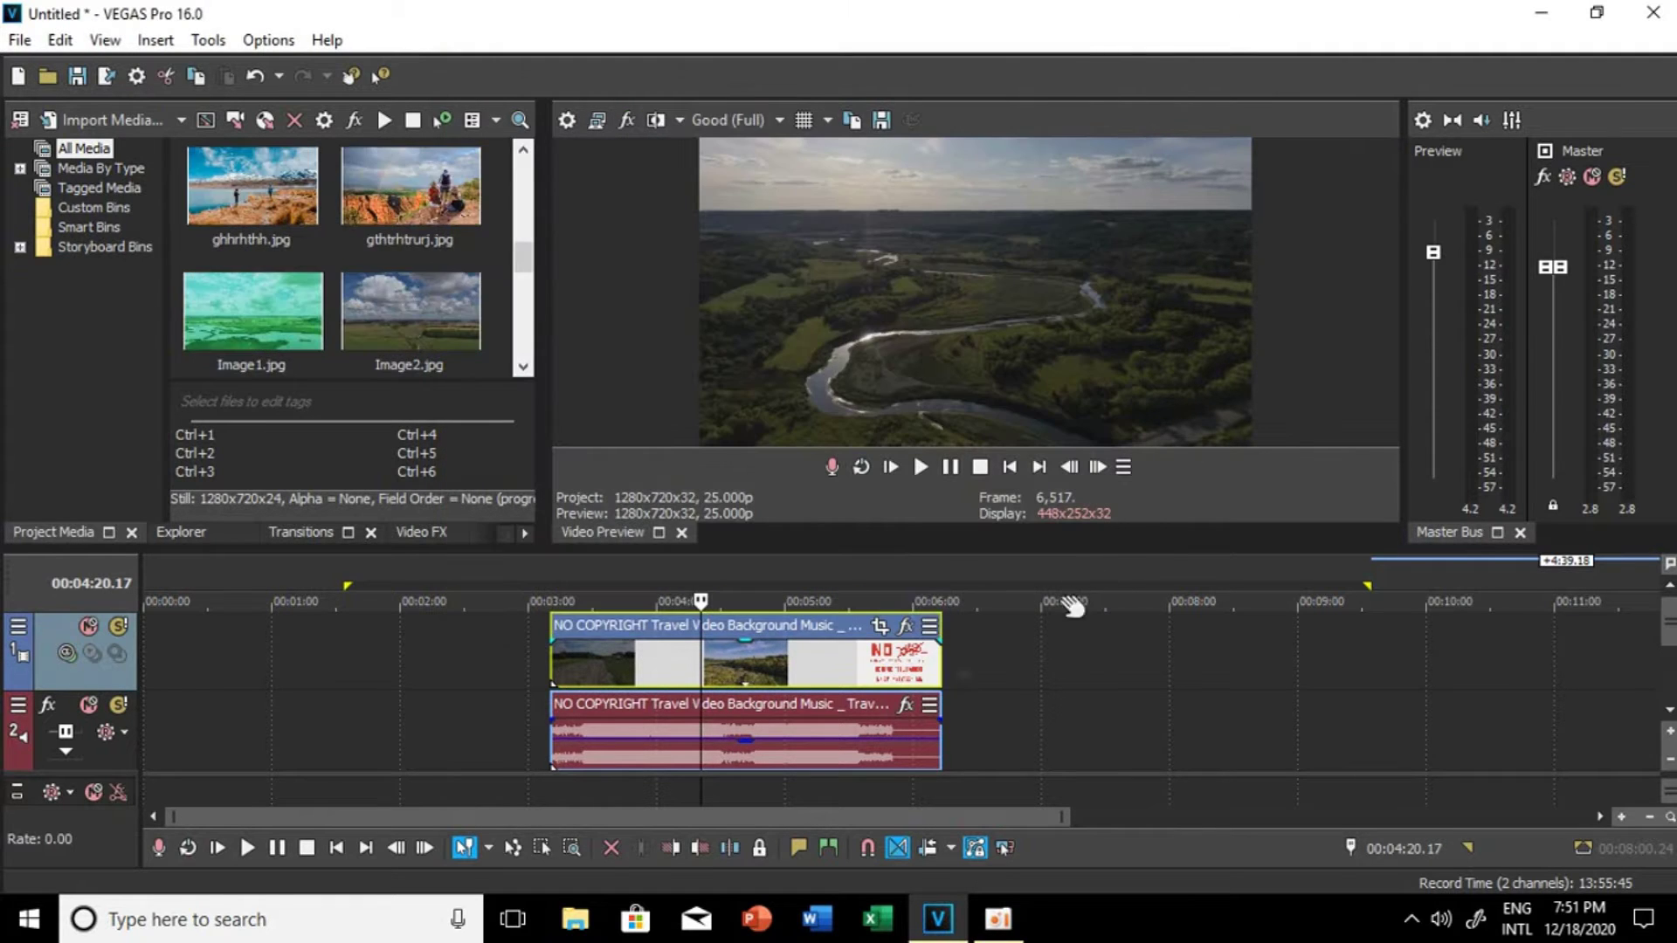
Step: Review more frames of the travel clip, from its beginning through to its end section
left_click(730, 664)
left_click(808, 670)
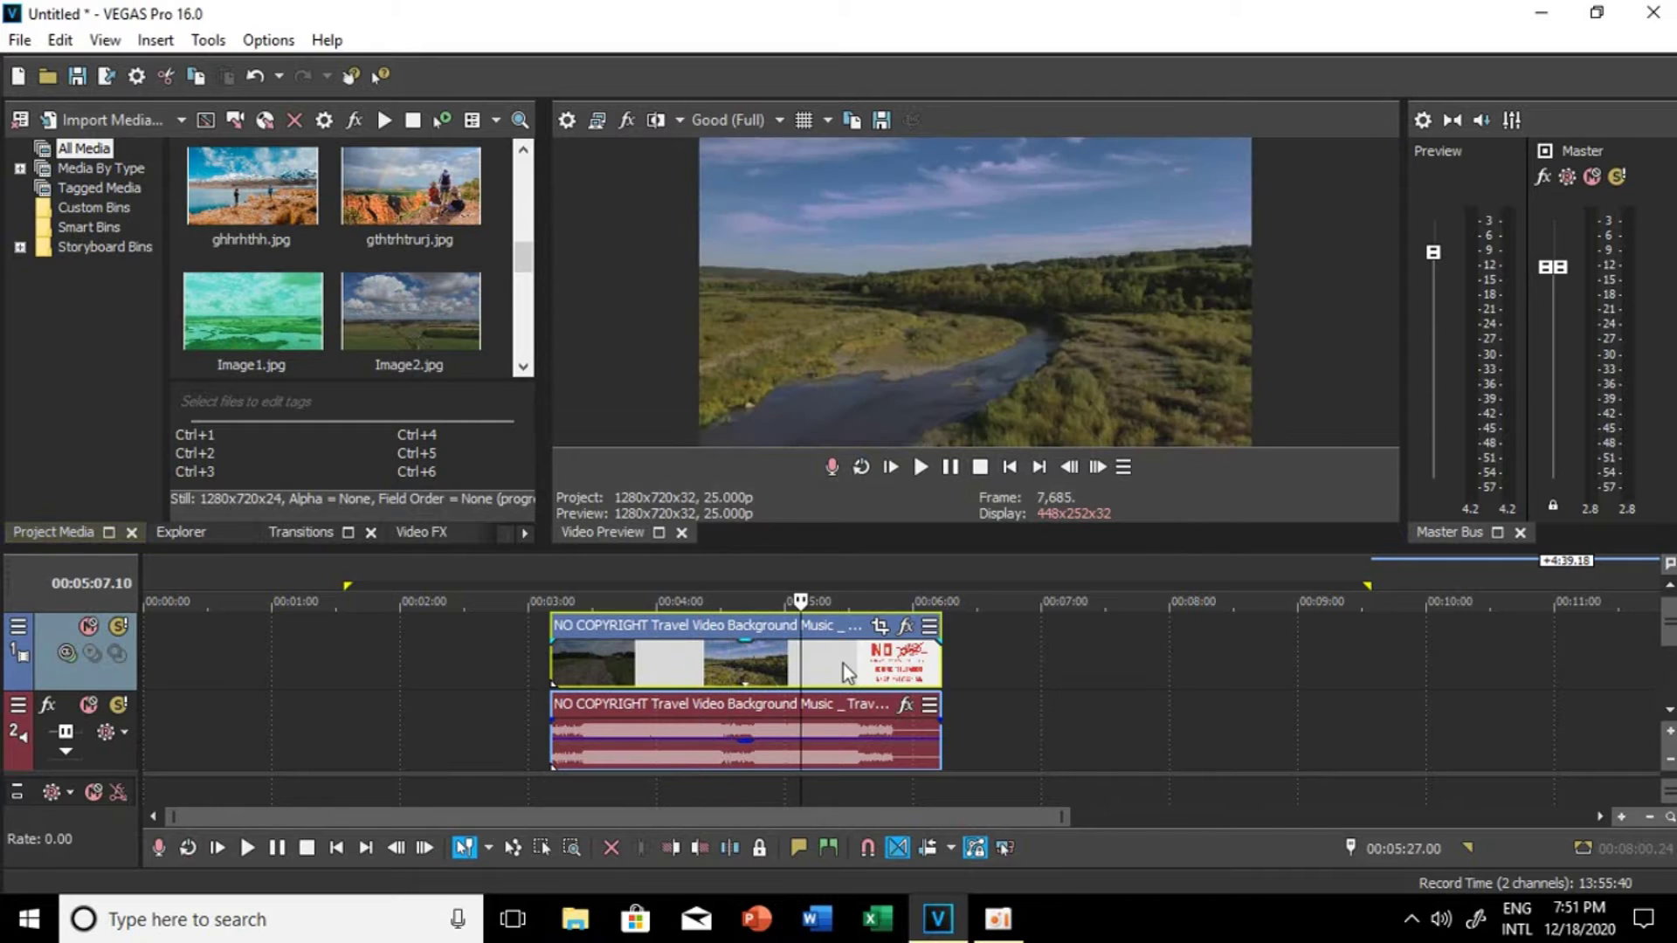
left_click(842, 664)
left_click(889, 668)
left_click(917, 672)
left_click(710, 676)
left_click(625, 669)
left_click(718, 635)
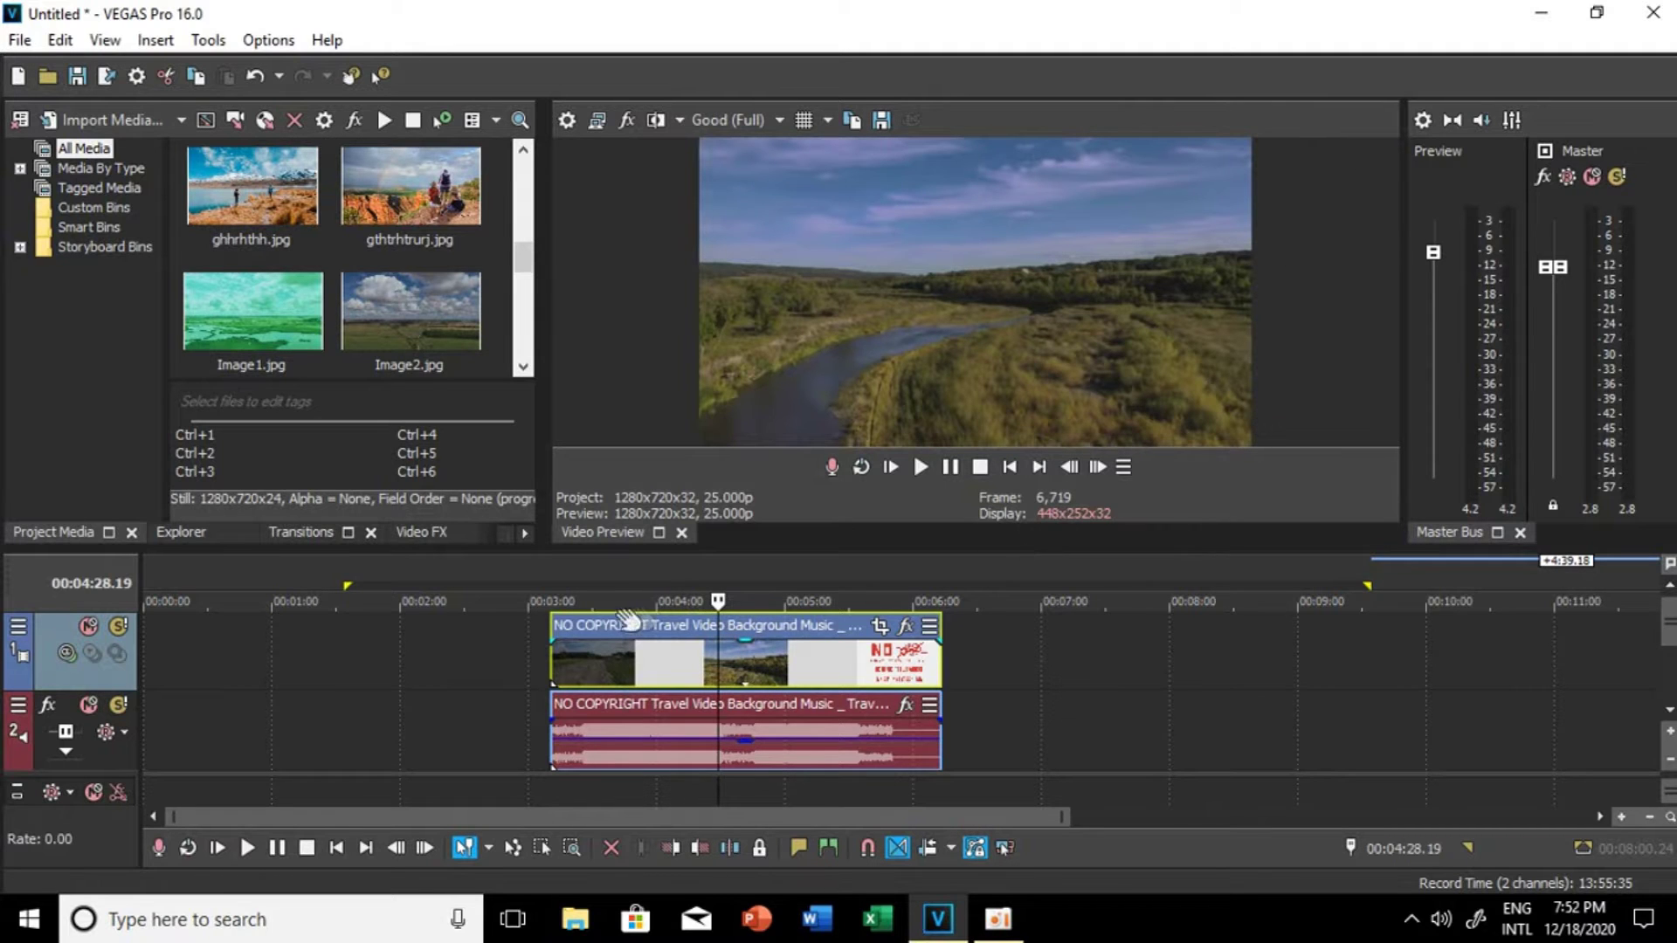
Step: Play the clip from its start and lower the master bus volume to -0.6 dB, then stop playback
left_click(547, 622)
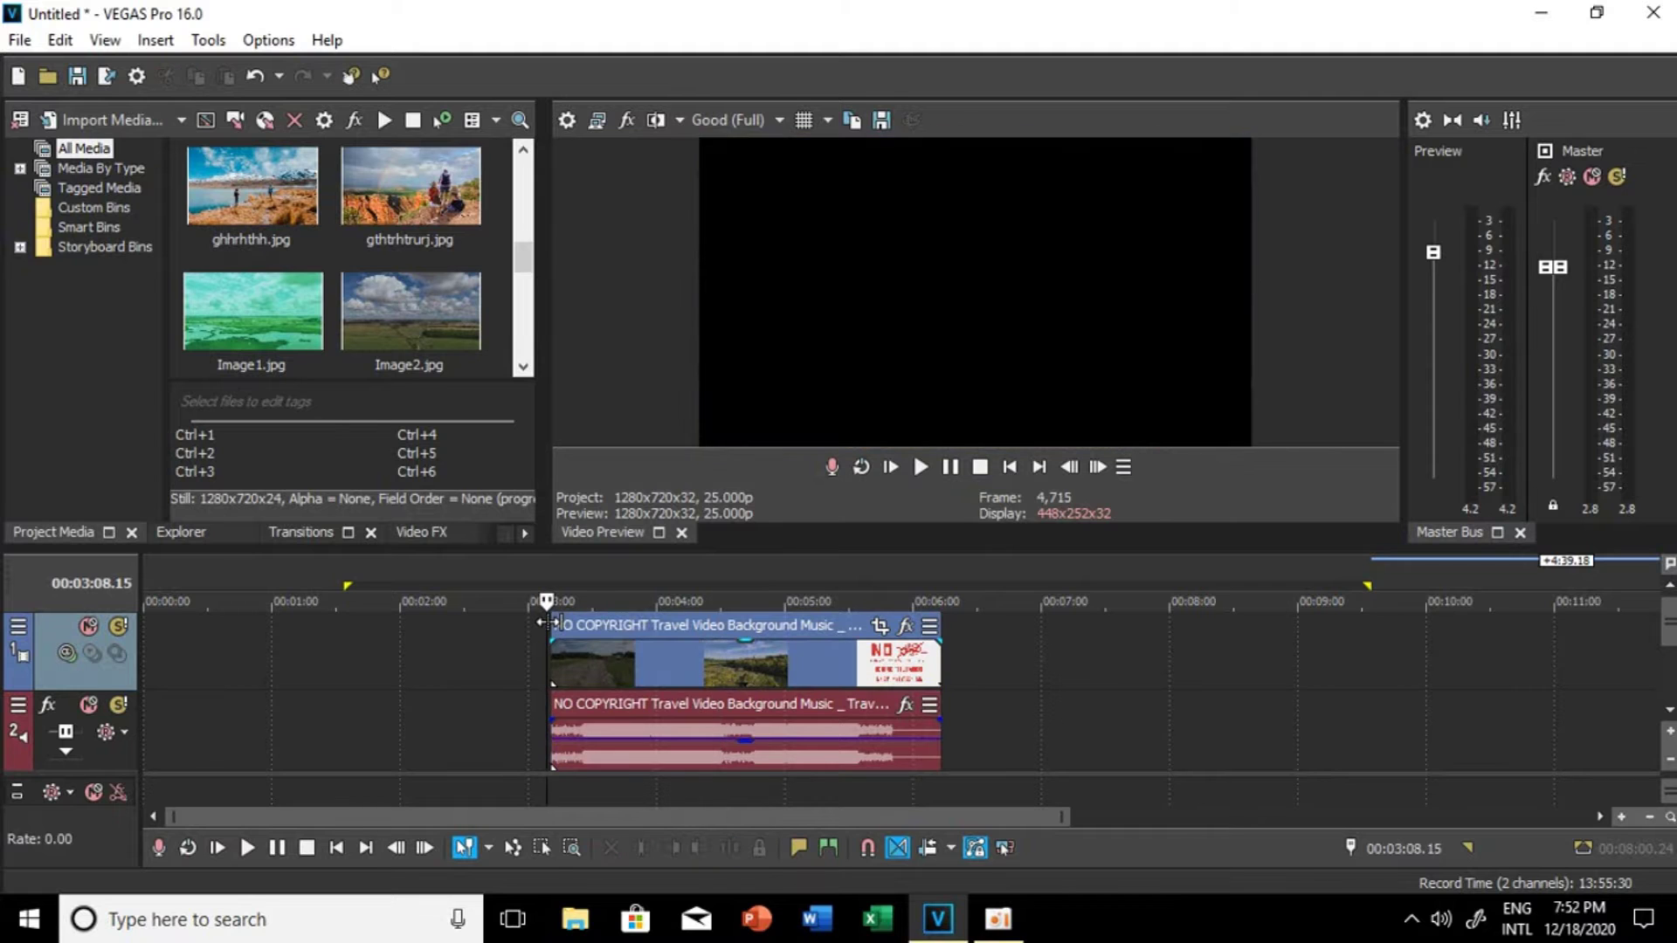
key("space")
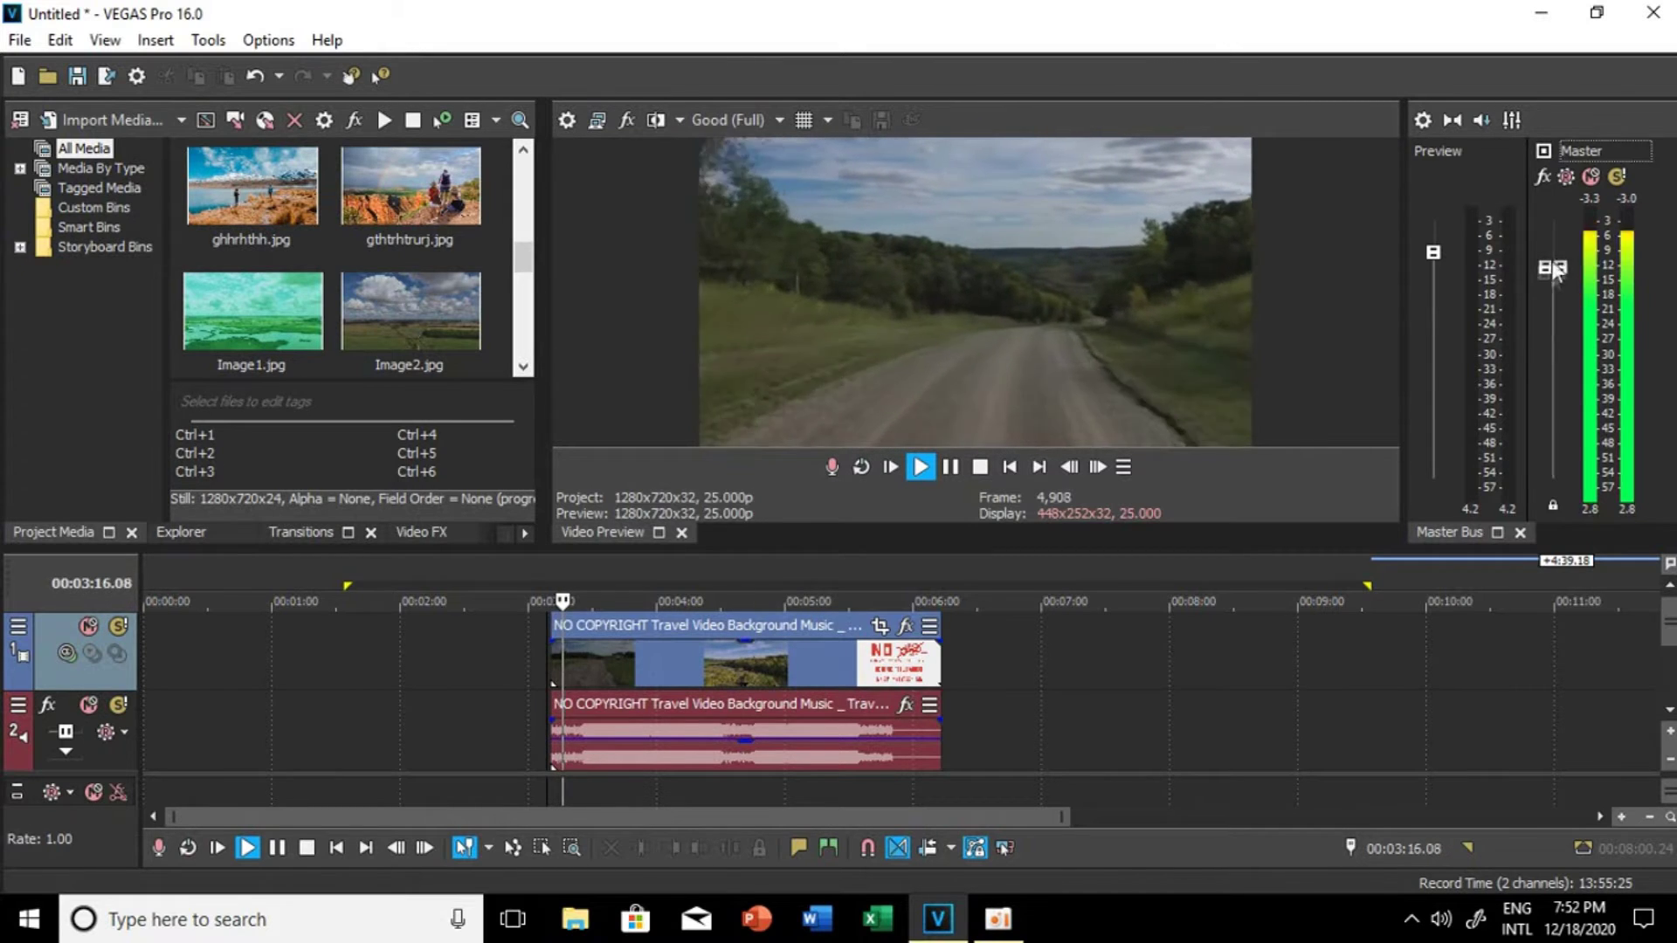
left_click_drag(1544, 266, 1541, 318)
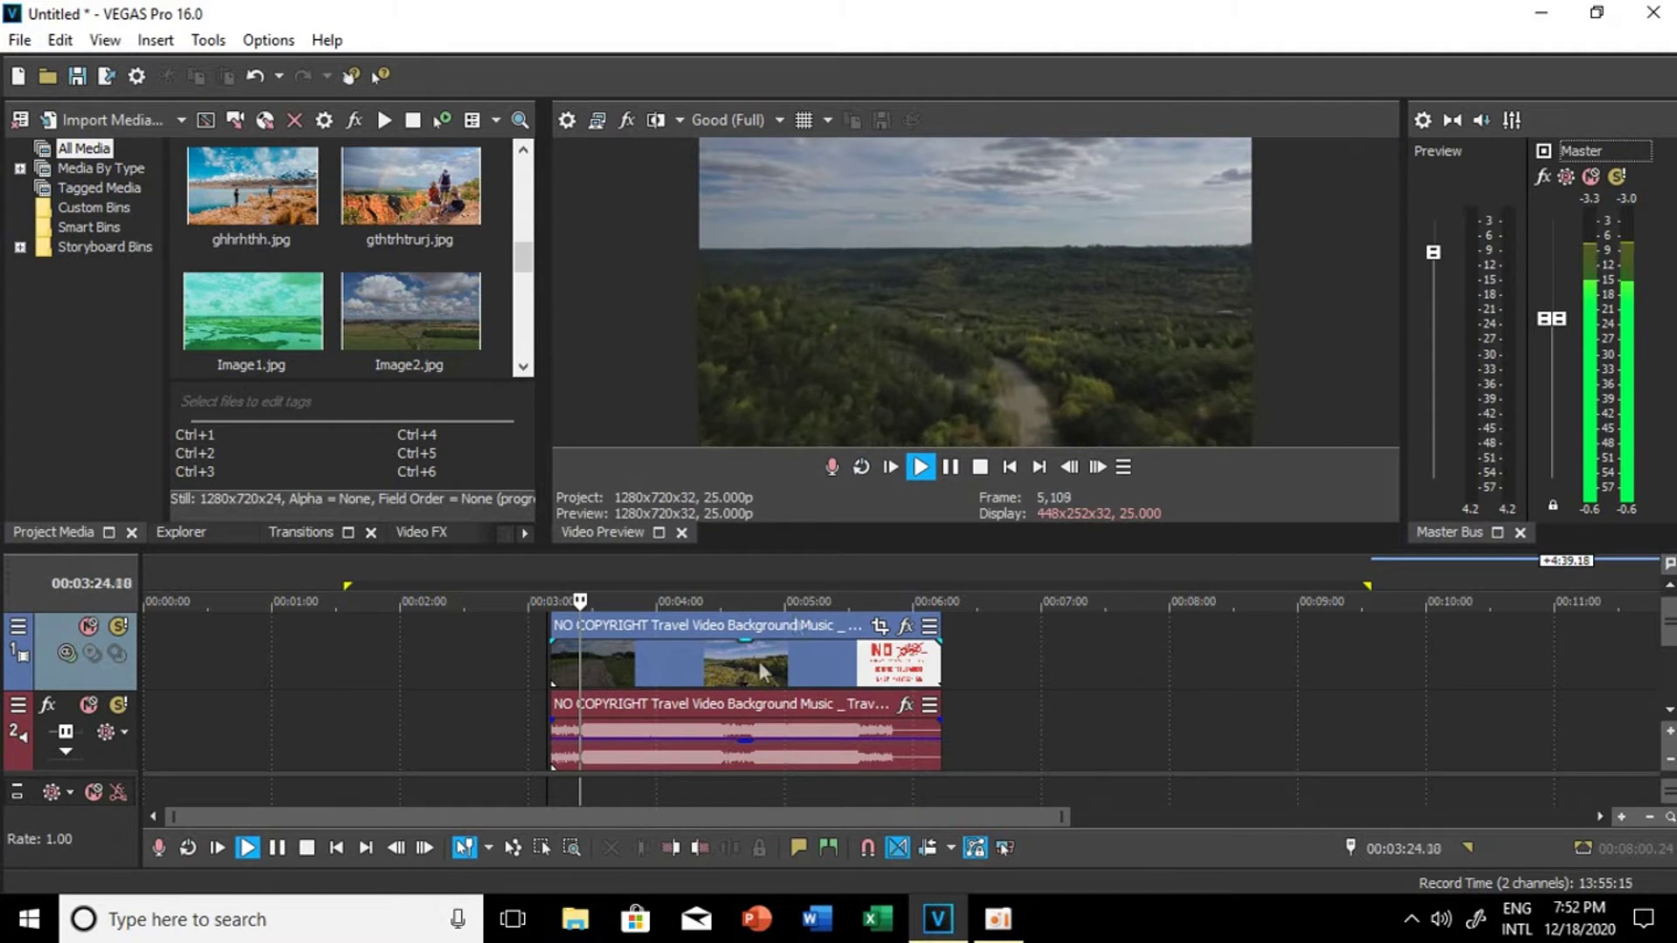
left_click(690, 663)
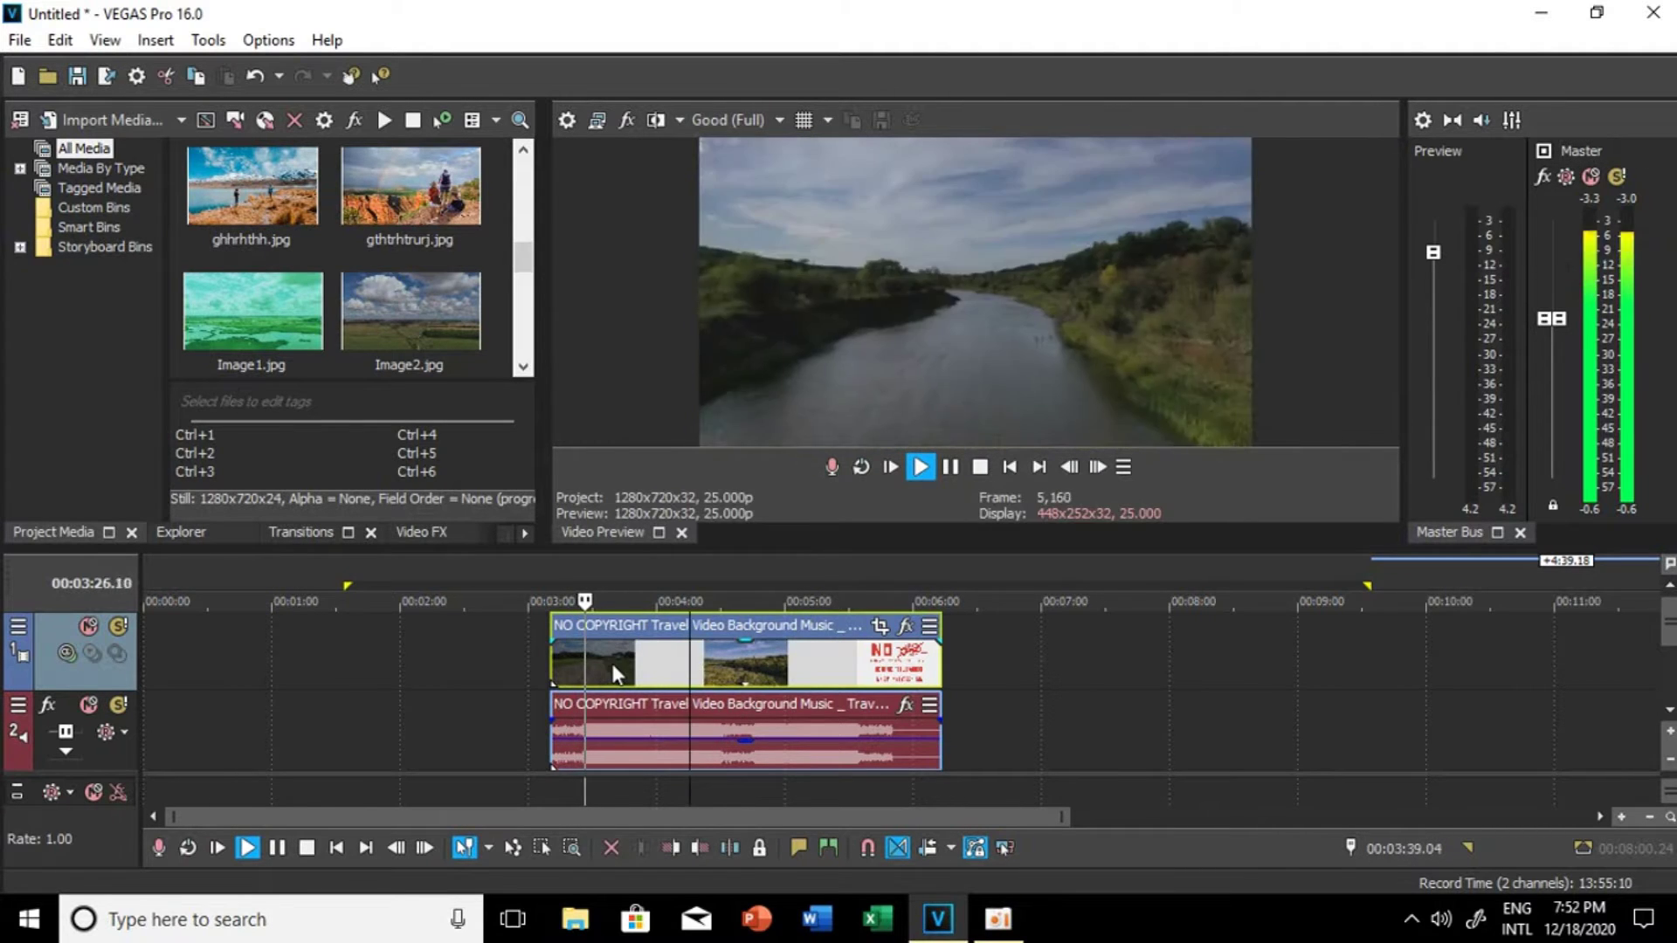
left_click(693, 672)
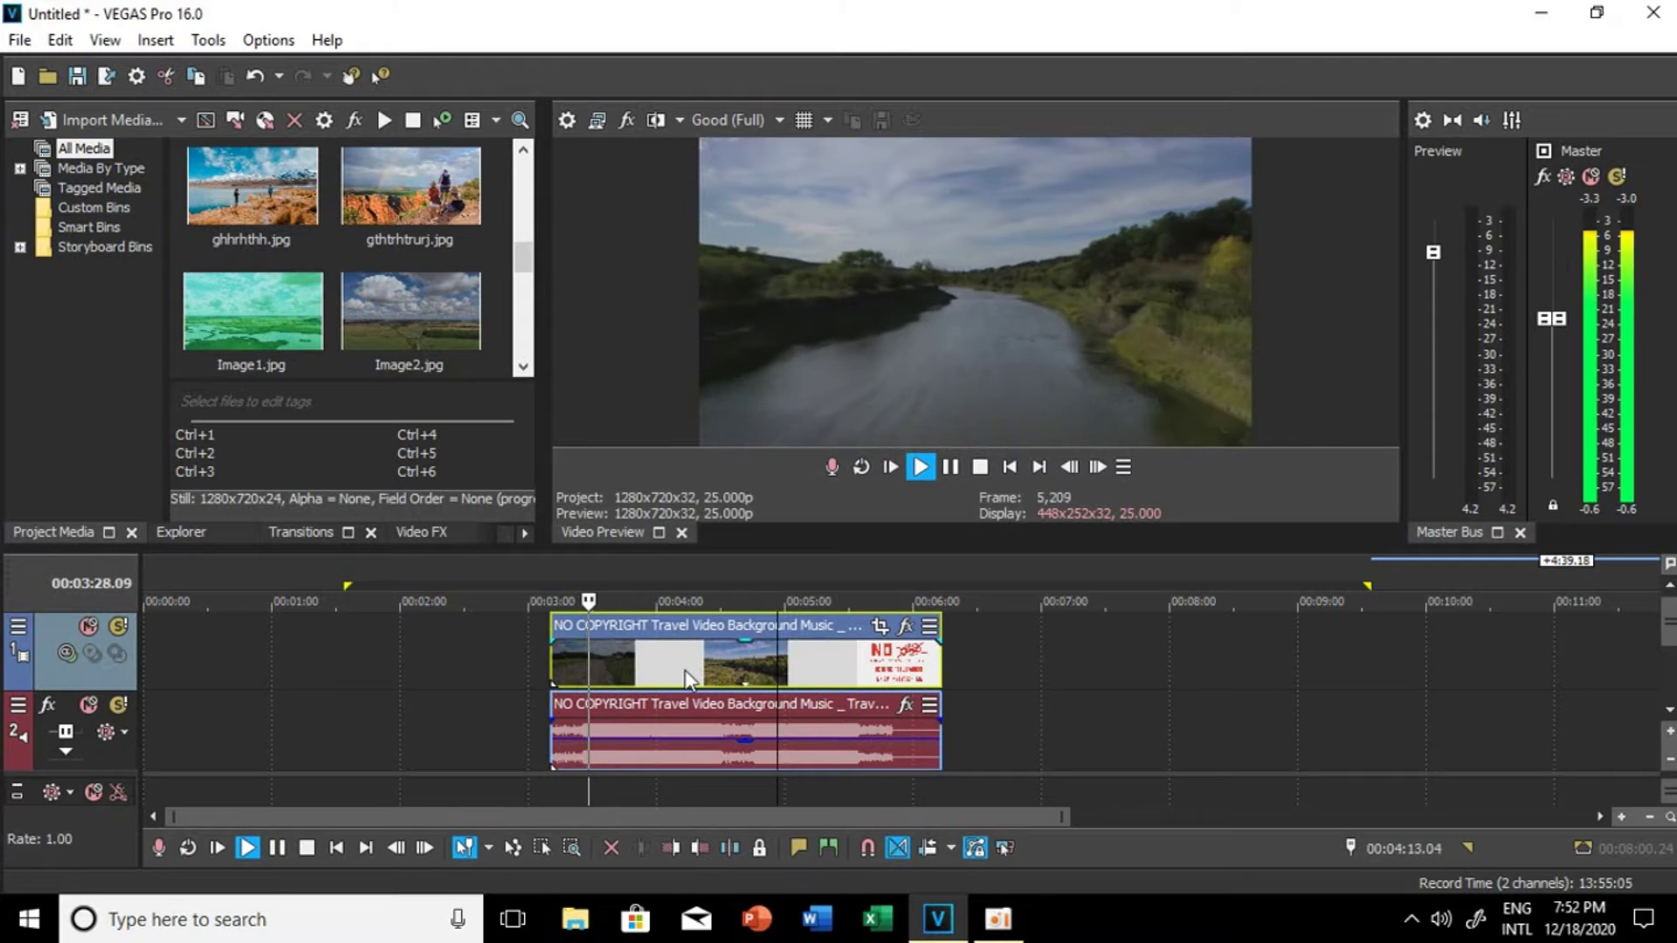
left_click(684, 670)
key("space")
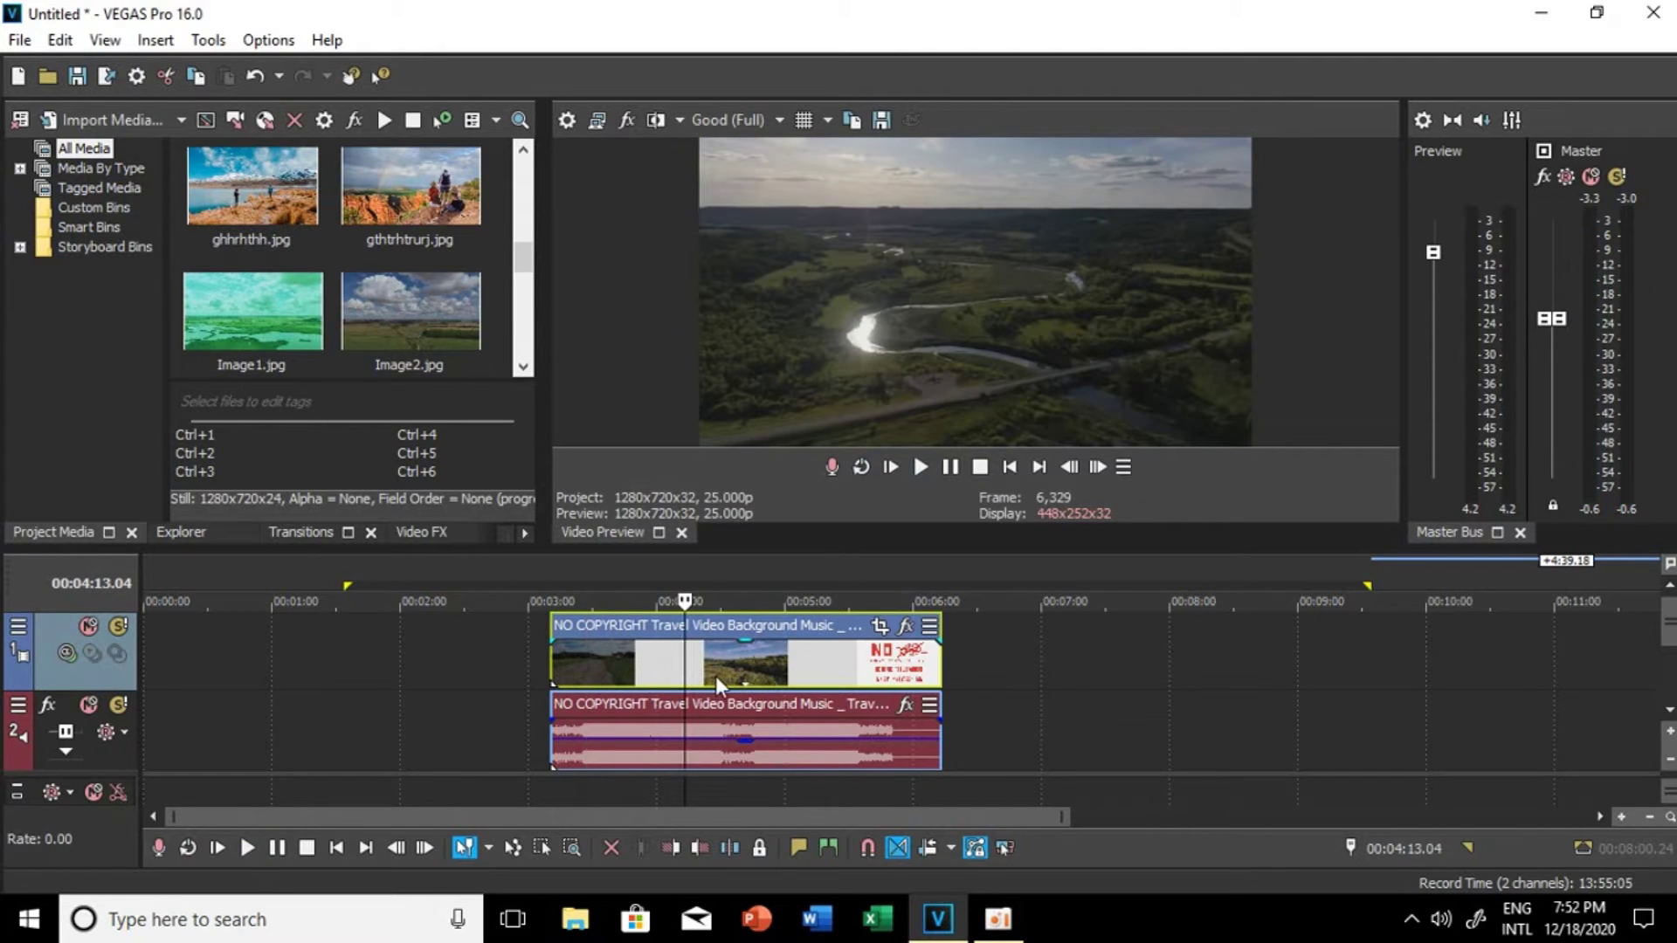
Step: Add the VEGAS Color Curves effect to the travel clip's video event
left_click(759, 632)
scroll(826, 679, "up", 6)
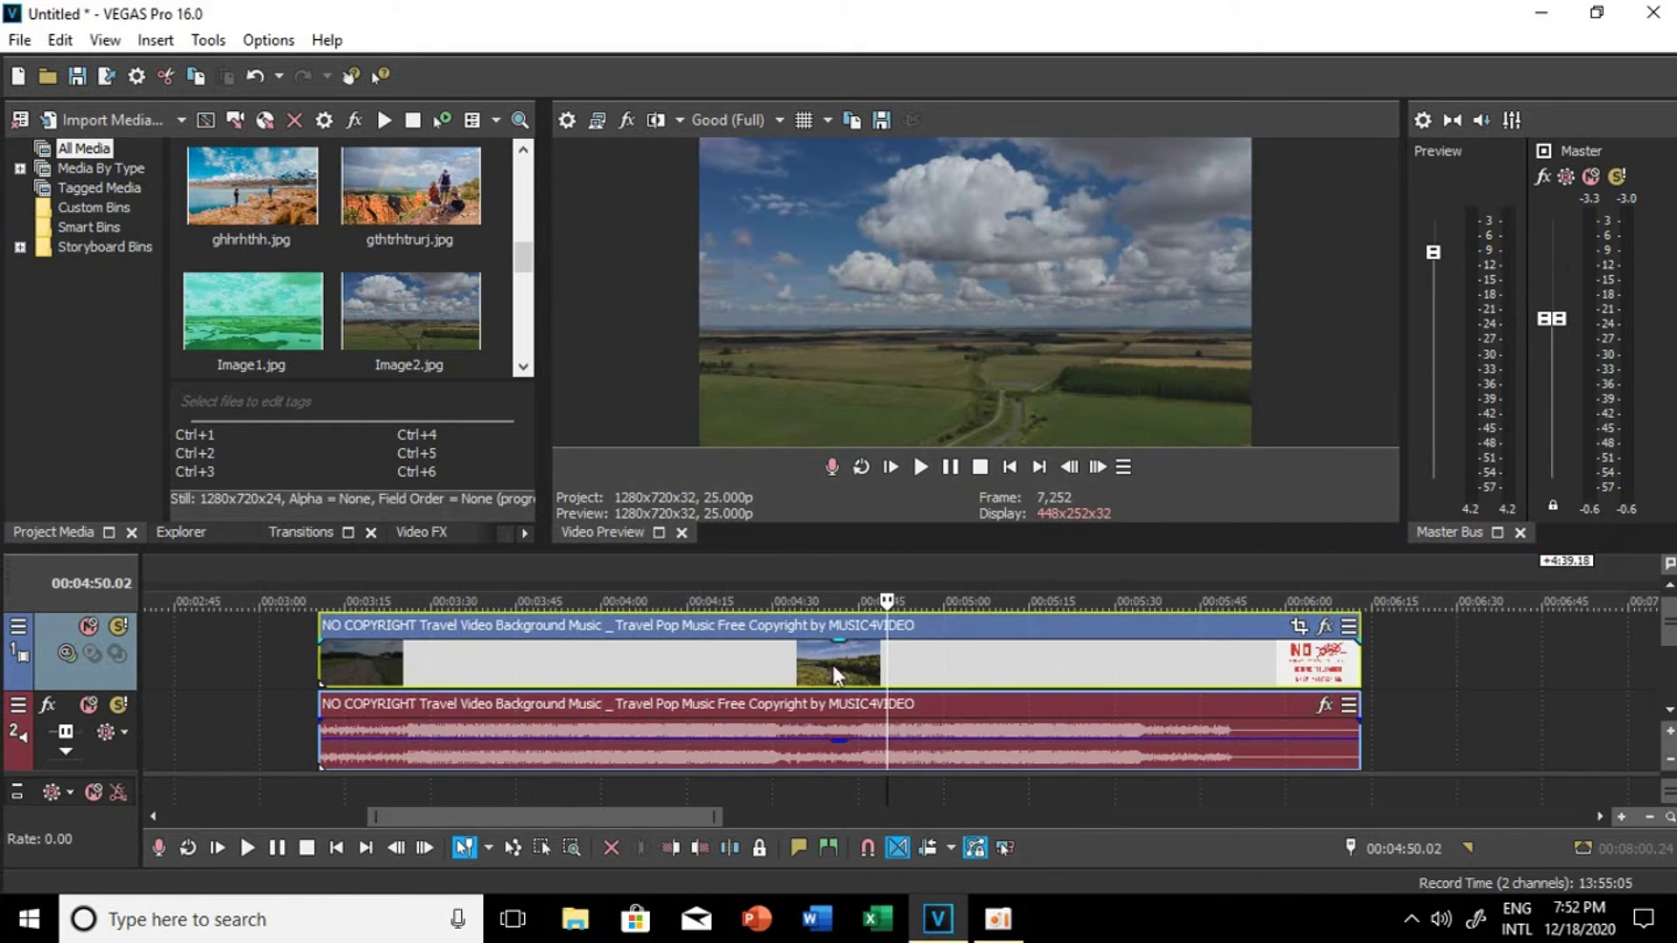
scroll(833, 667, "down", 2)
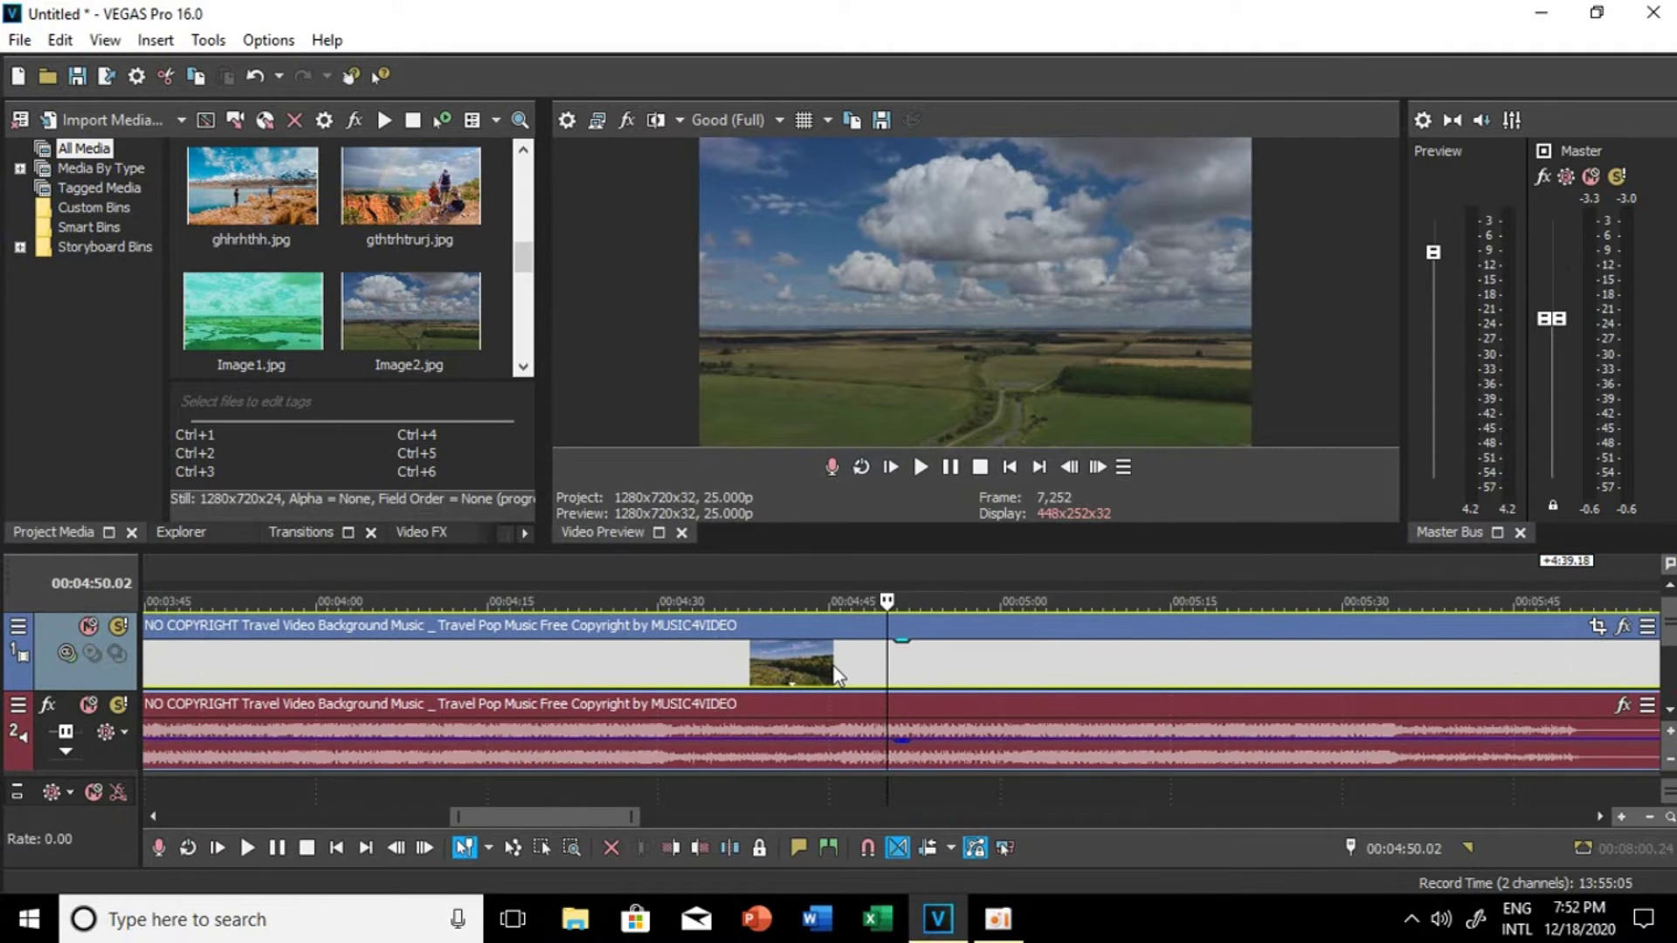
scroll(833, 667, "down", 1)
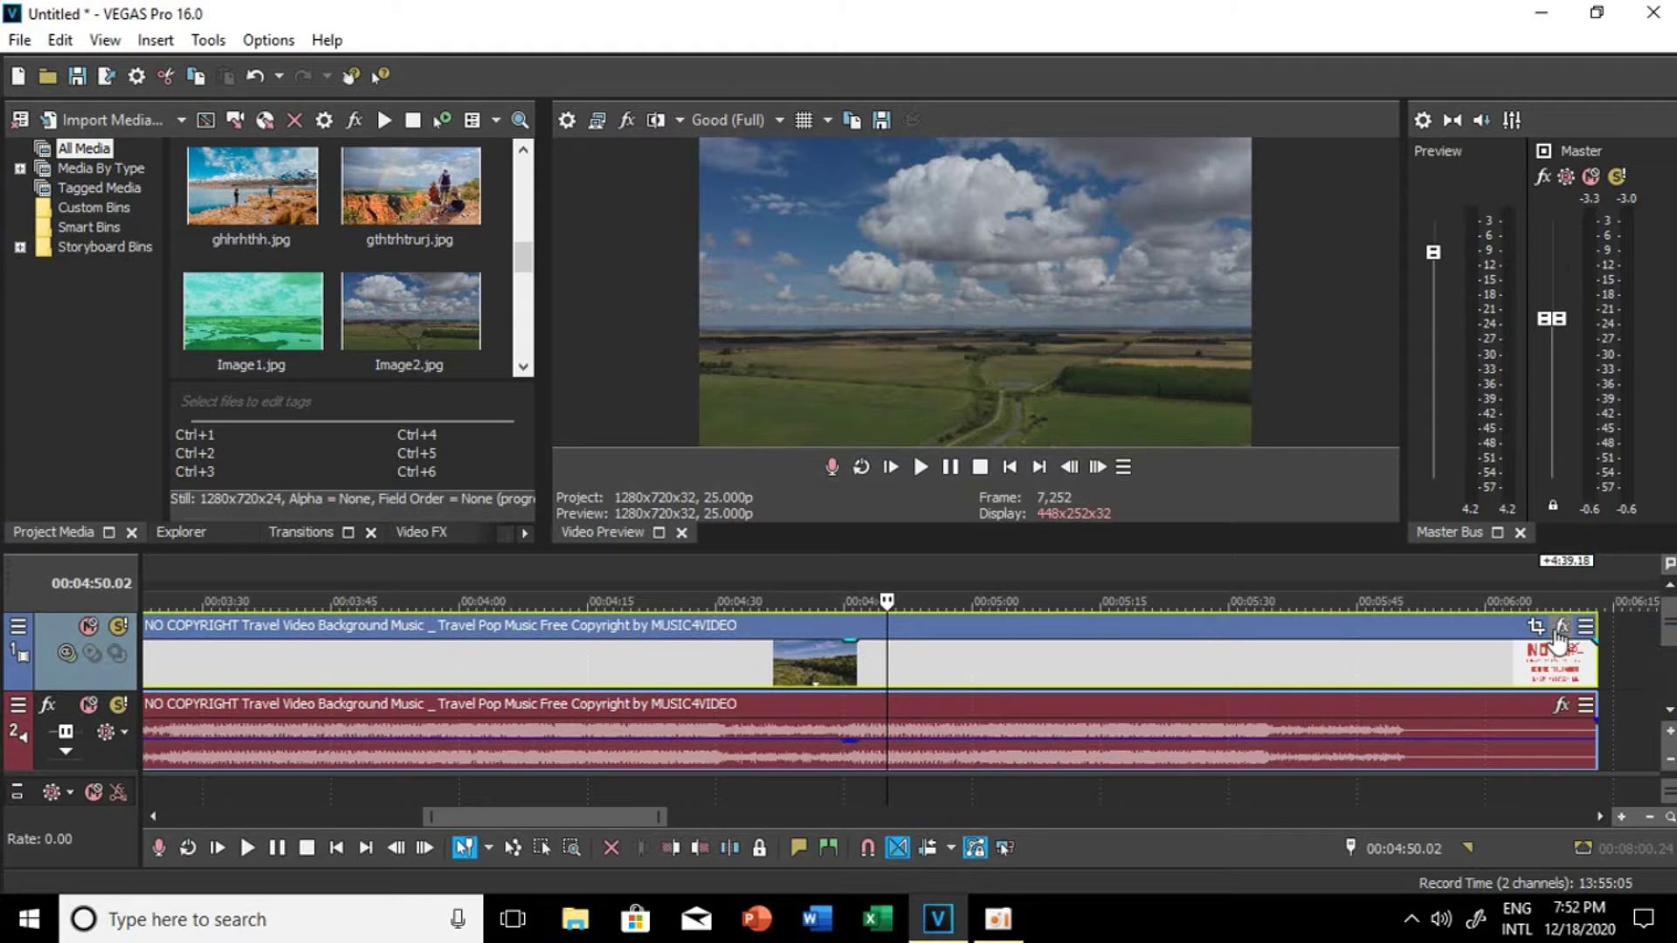
left_click(1393, 669)
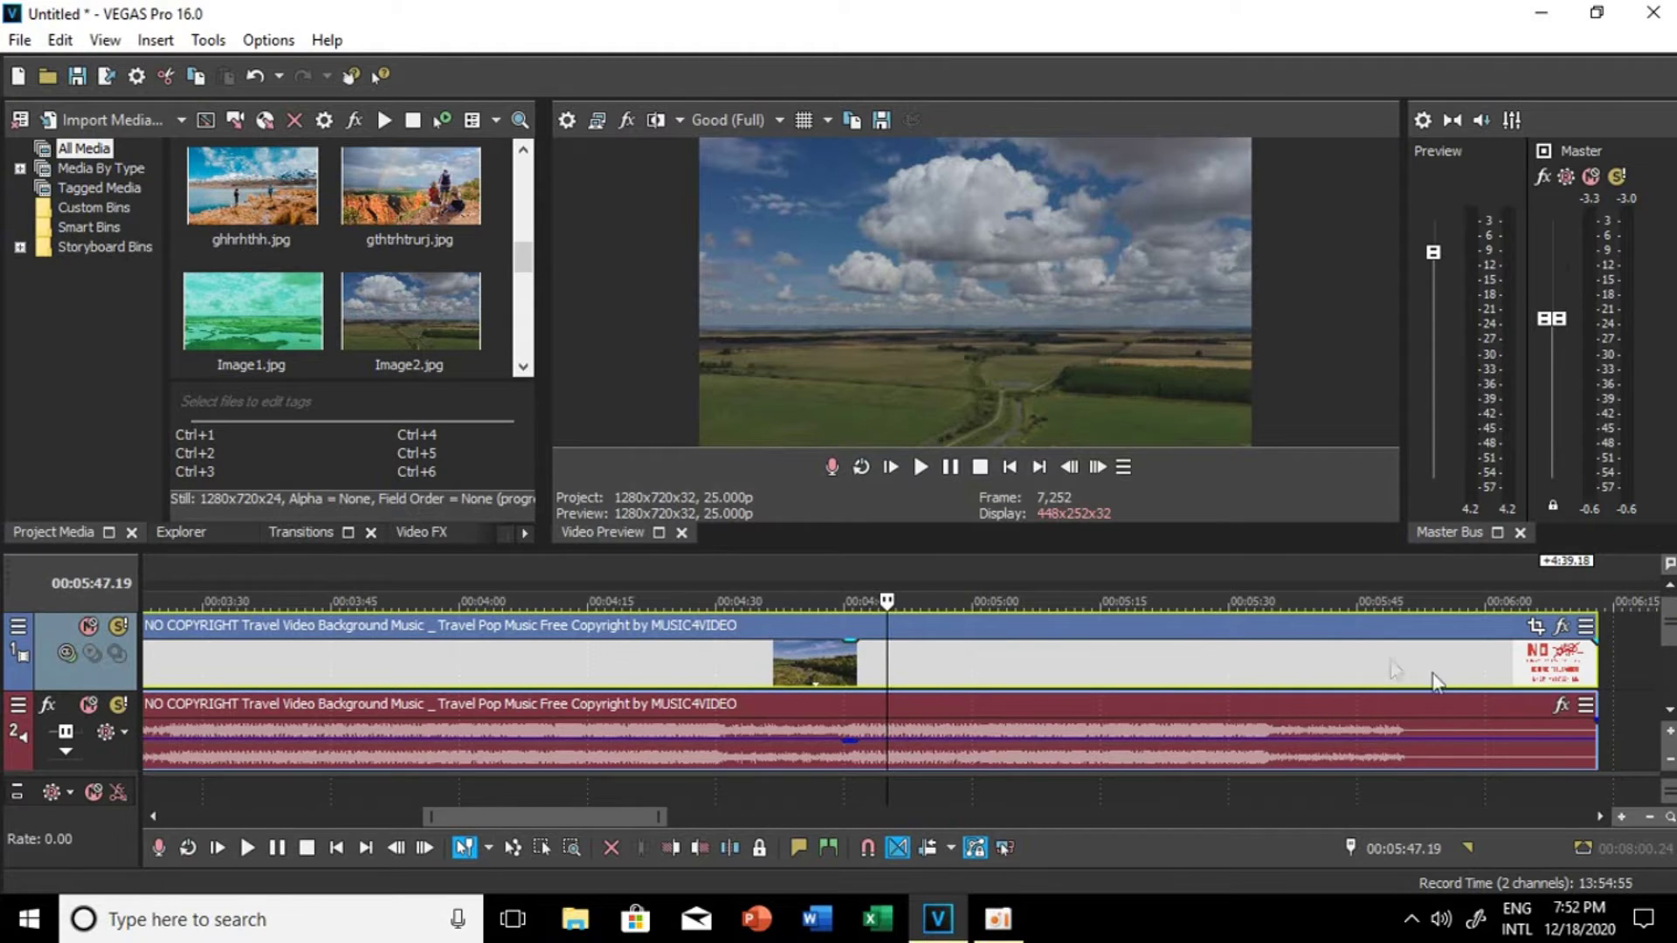
left_click(1558, 631)
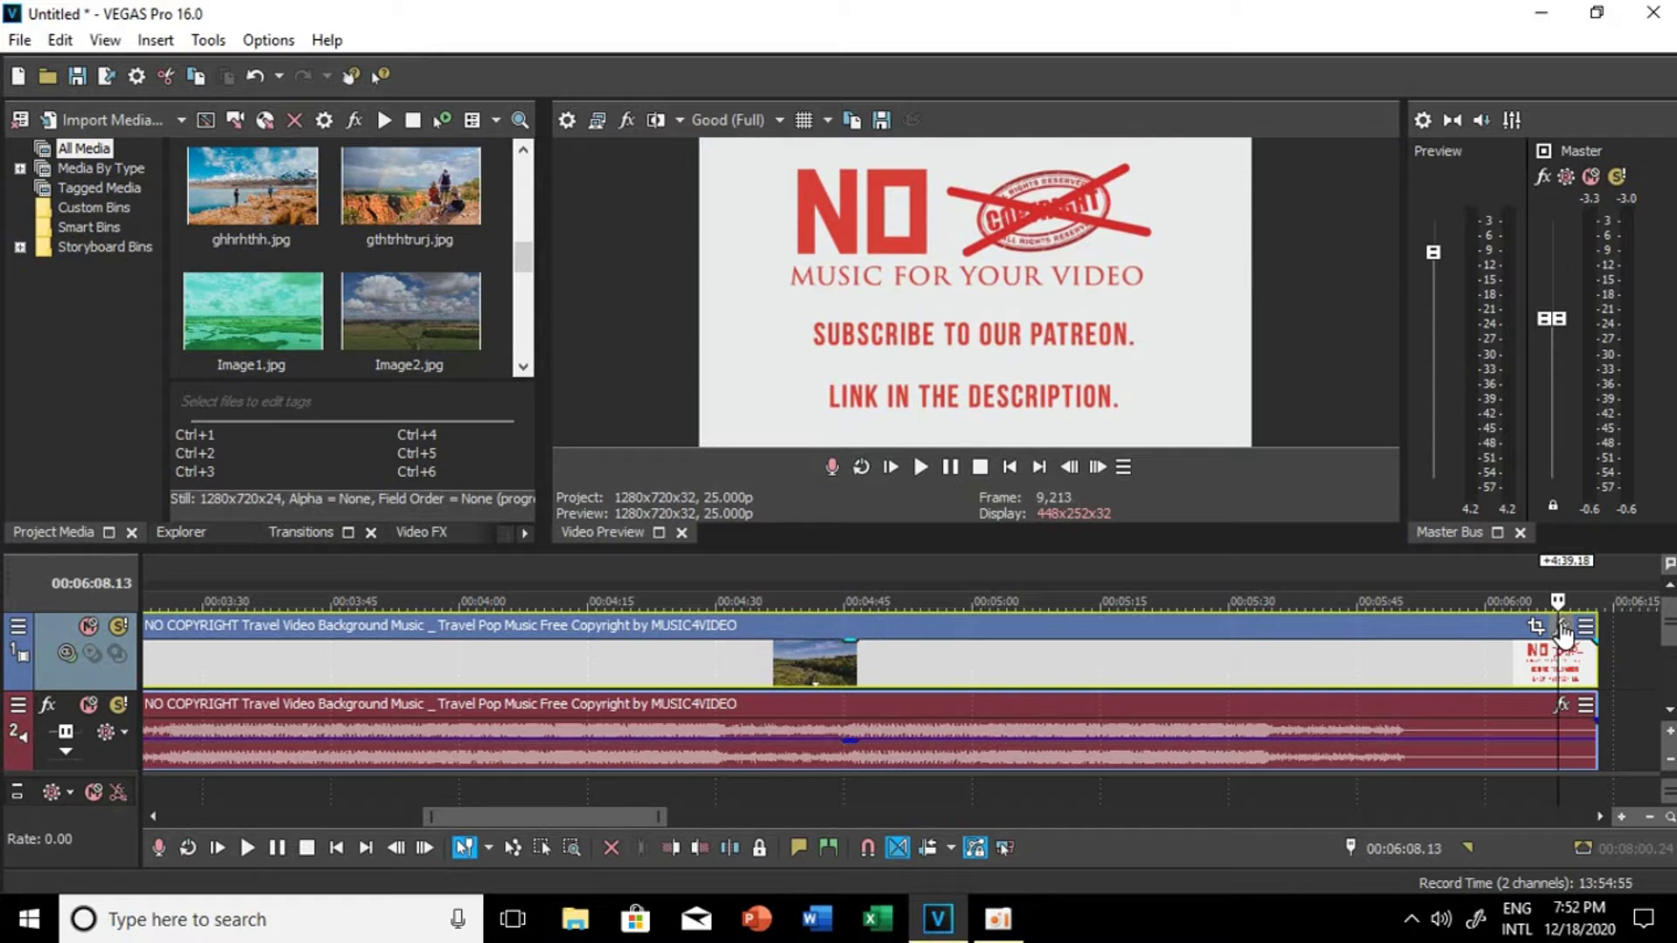
left_click(1562, 627)
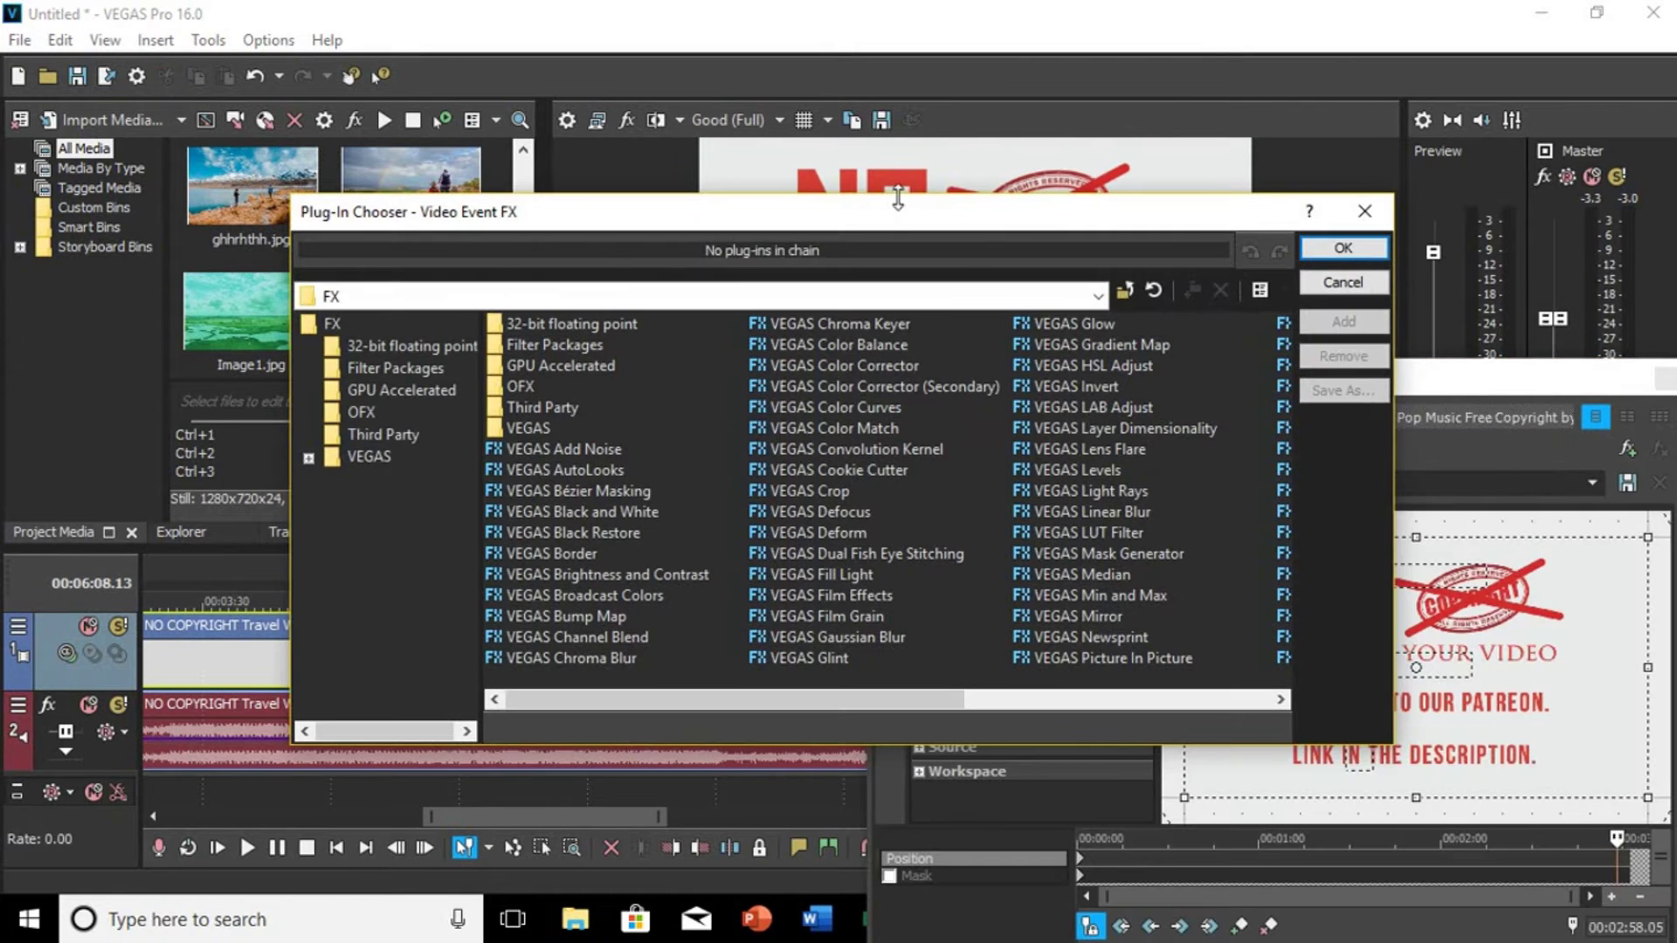
left_click_drag(1162, 223, 1026, 215)
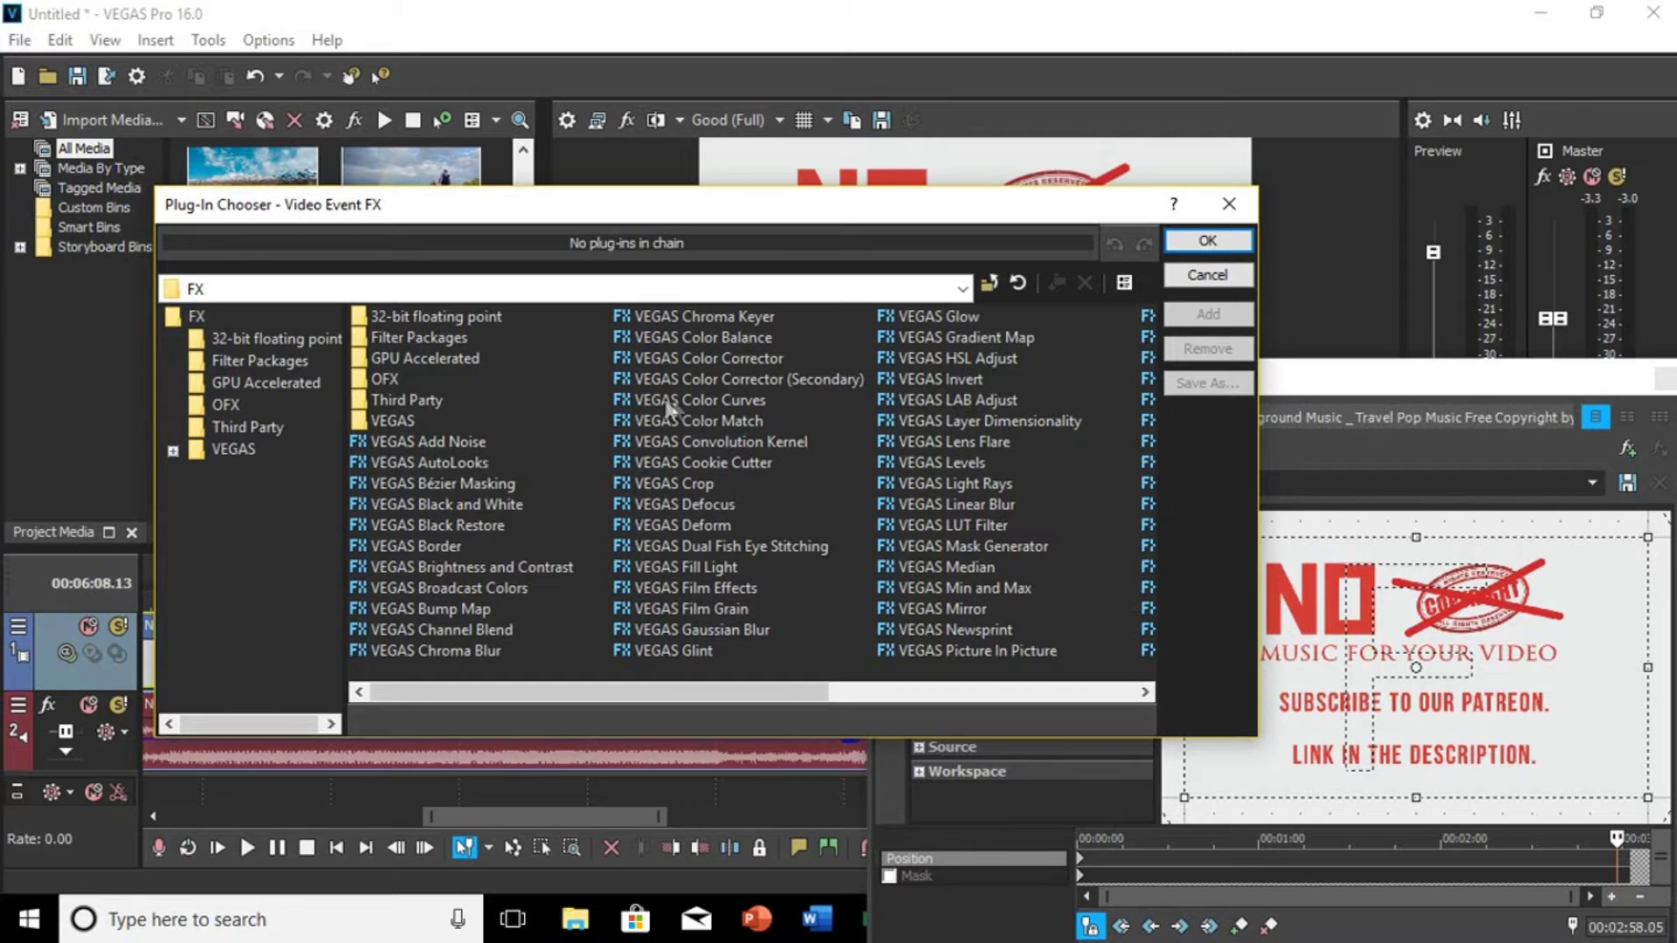
left_click(720, 399)
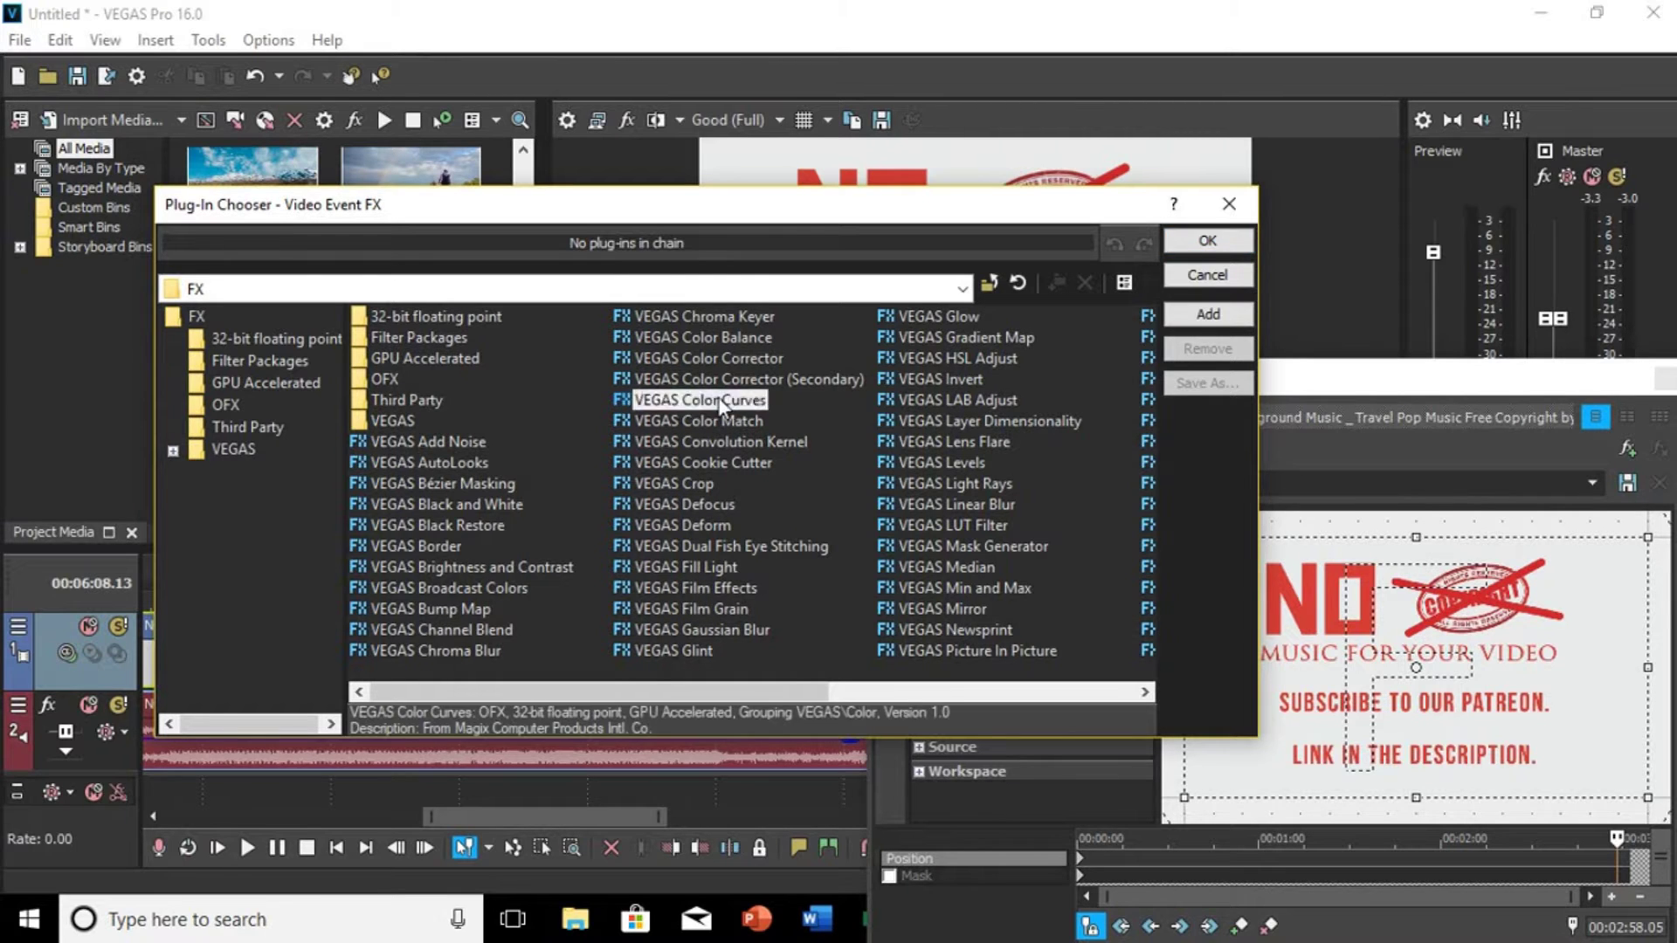
left_click(1207, 316)
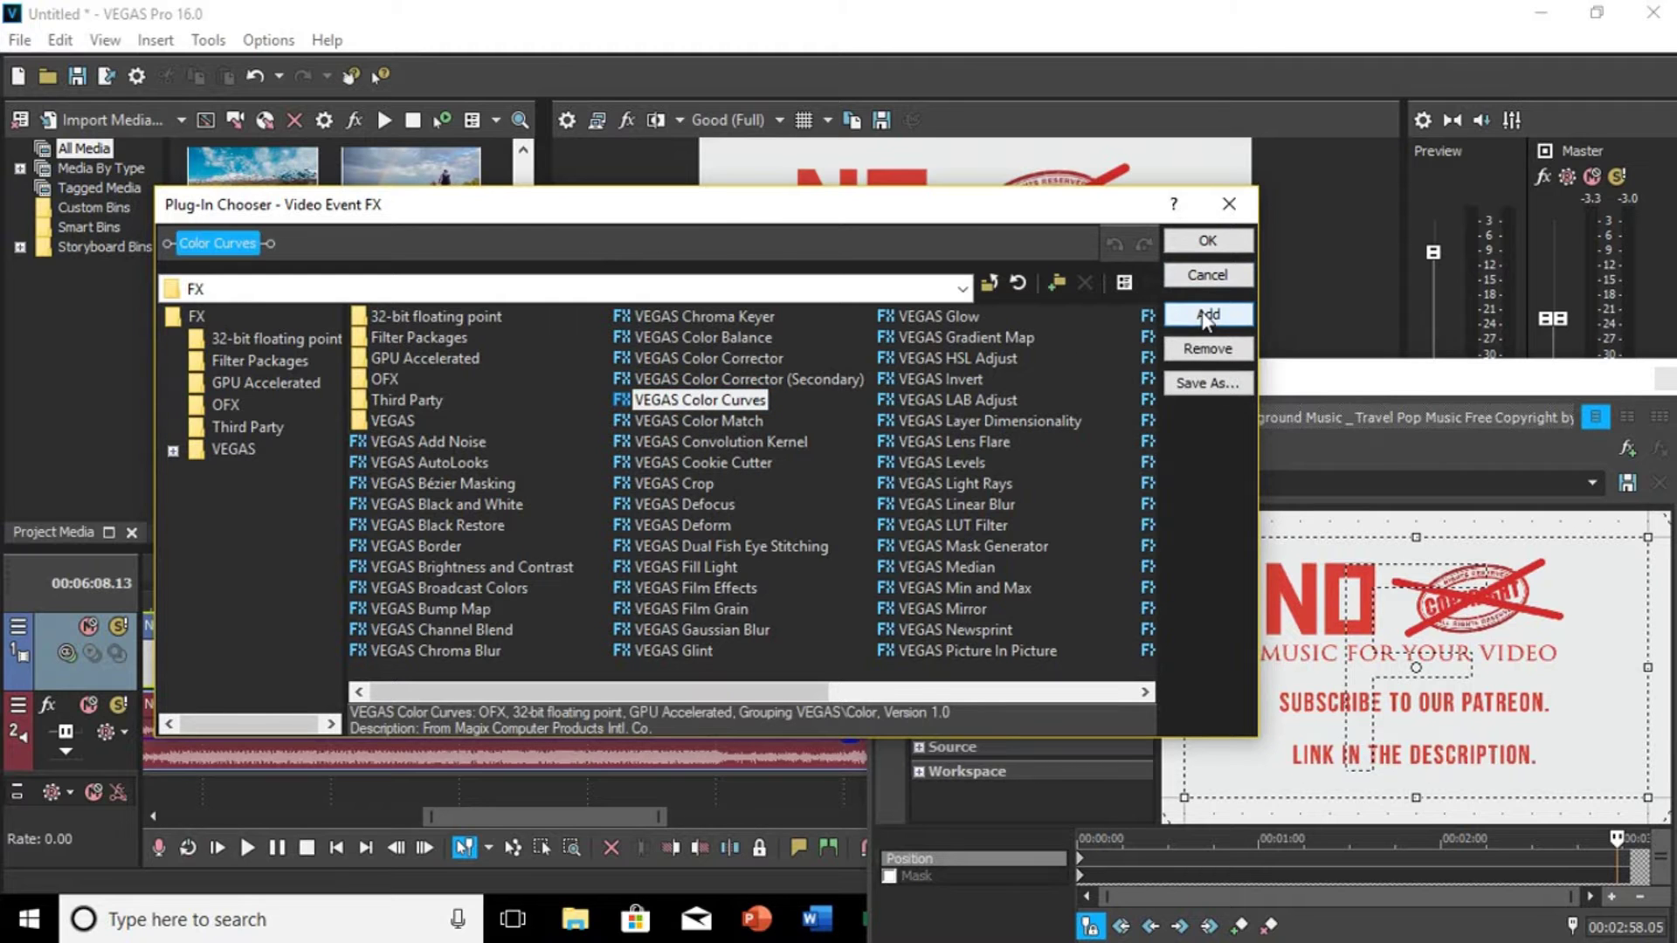
left_click(1207, 240)
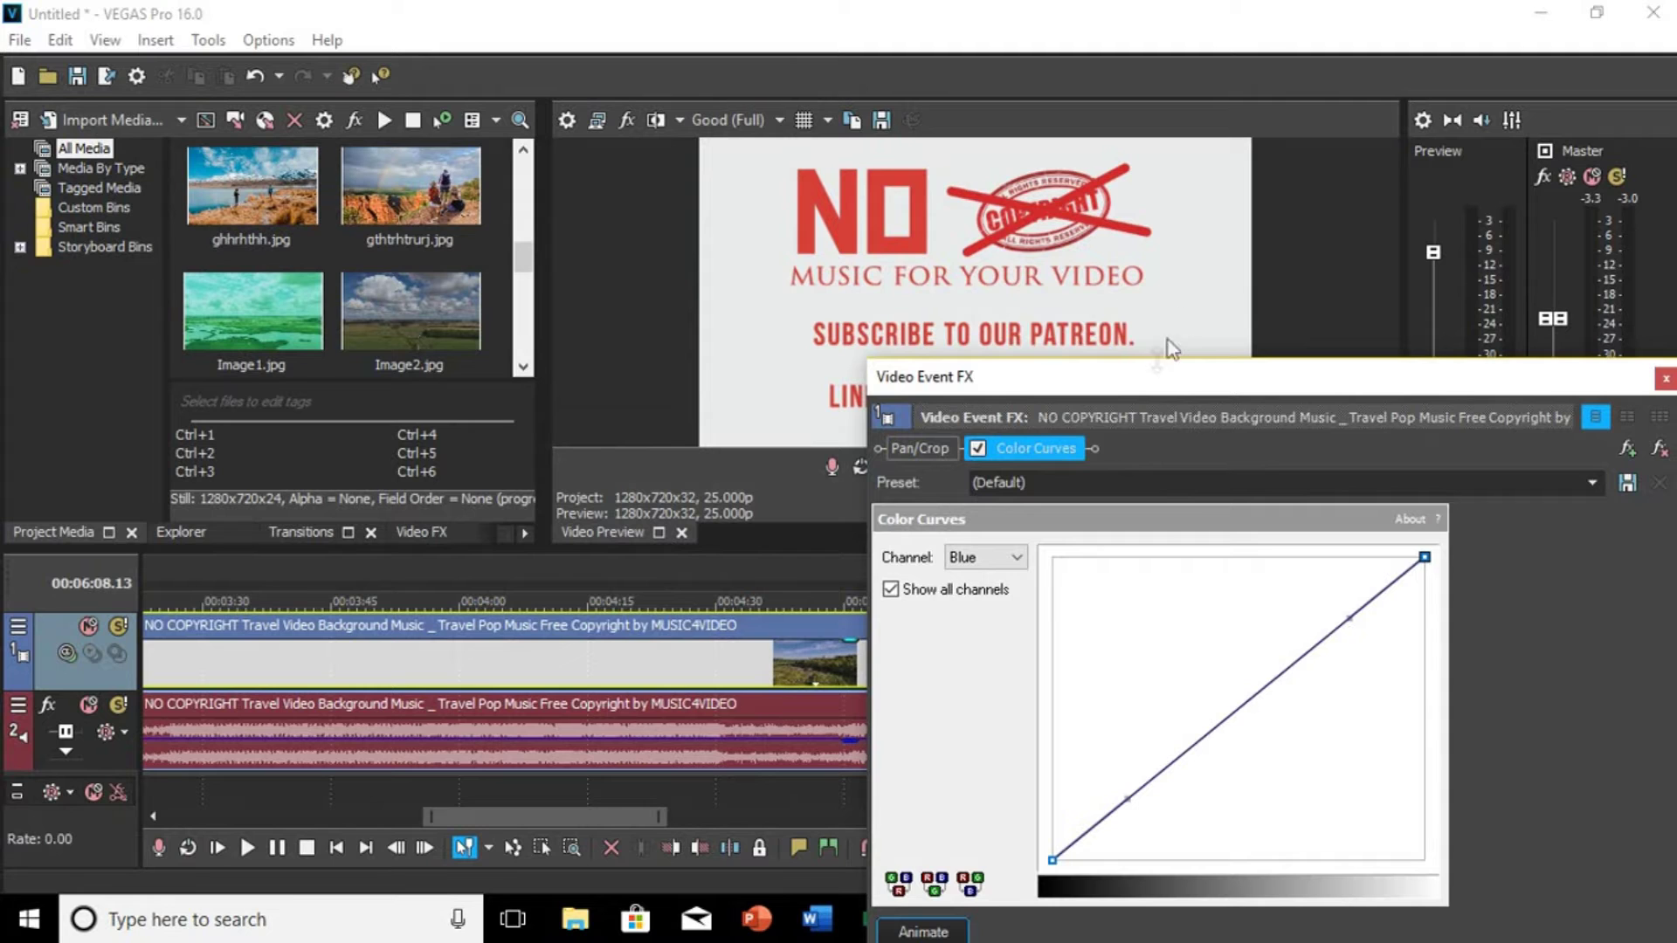
Step: Show the whole travel clip on the timeline and view its landscape frame at 00:03:57.22
left_click(447, 663)
scroll(353, 655, "down", 5)
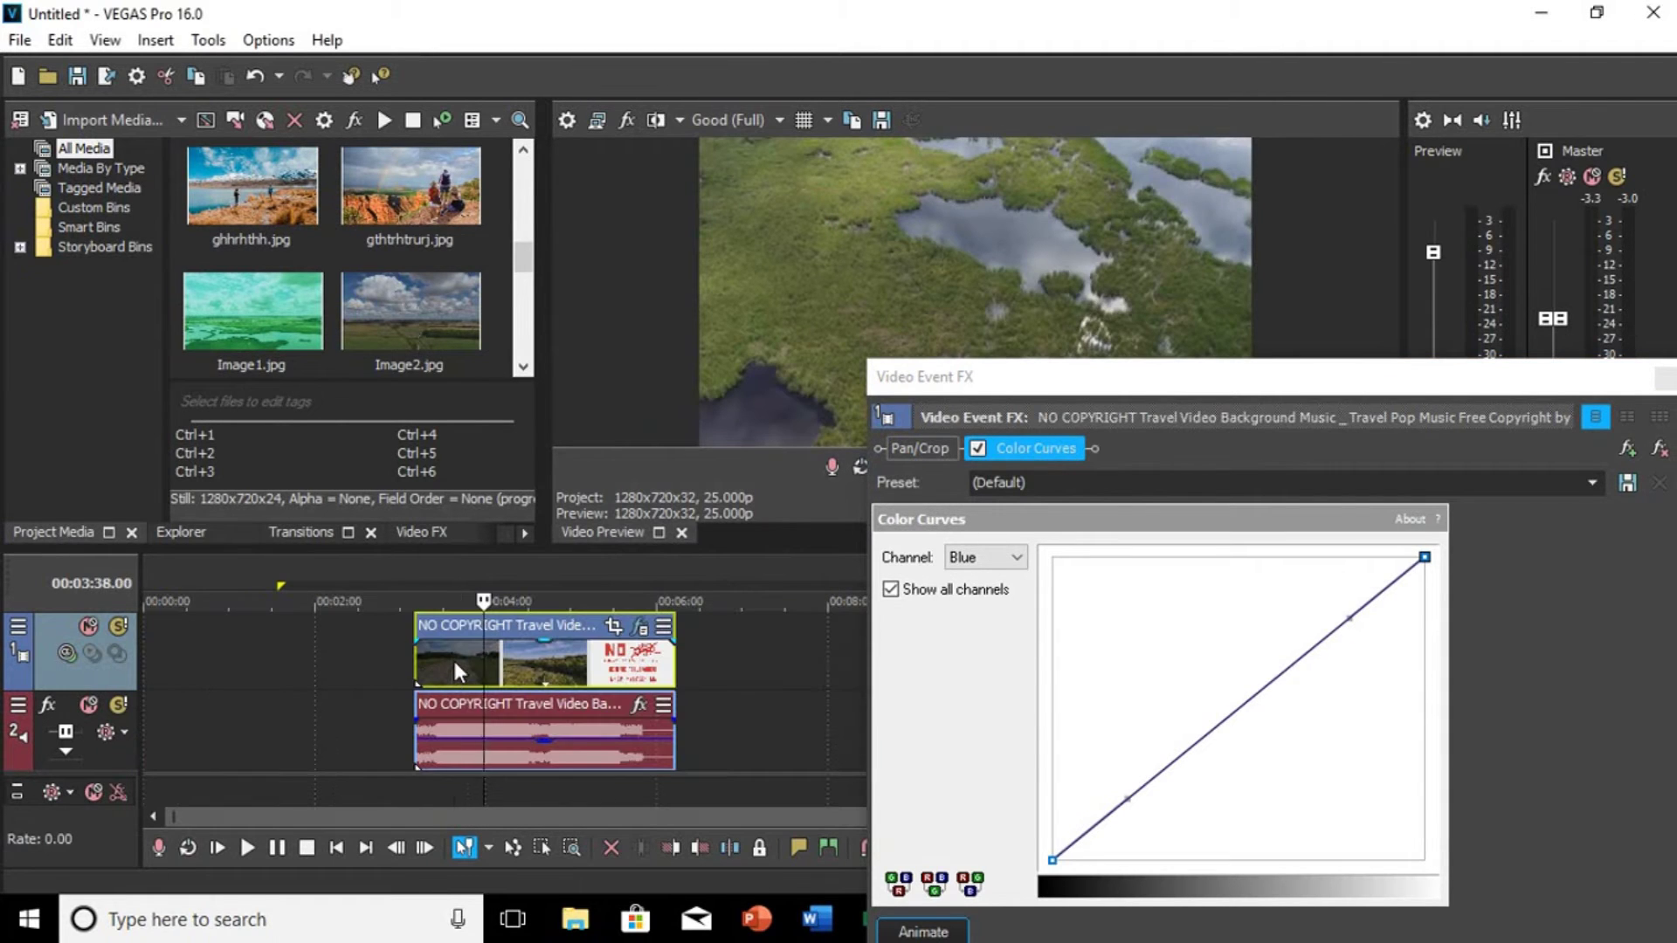
left_click(452, 656)
left_click(482, 660)
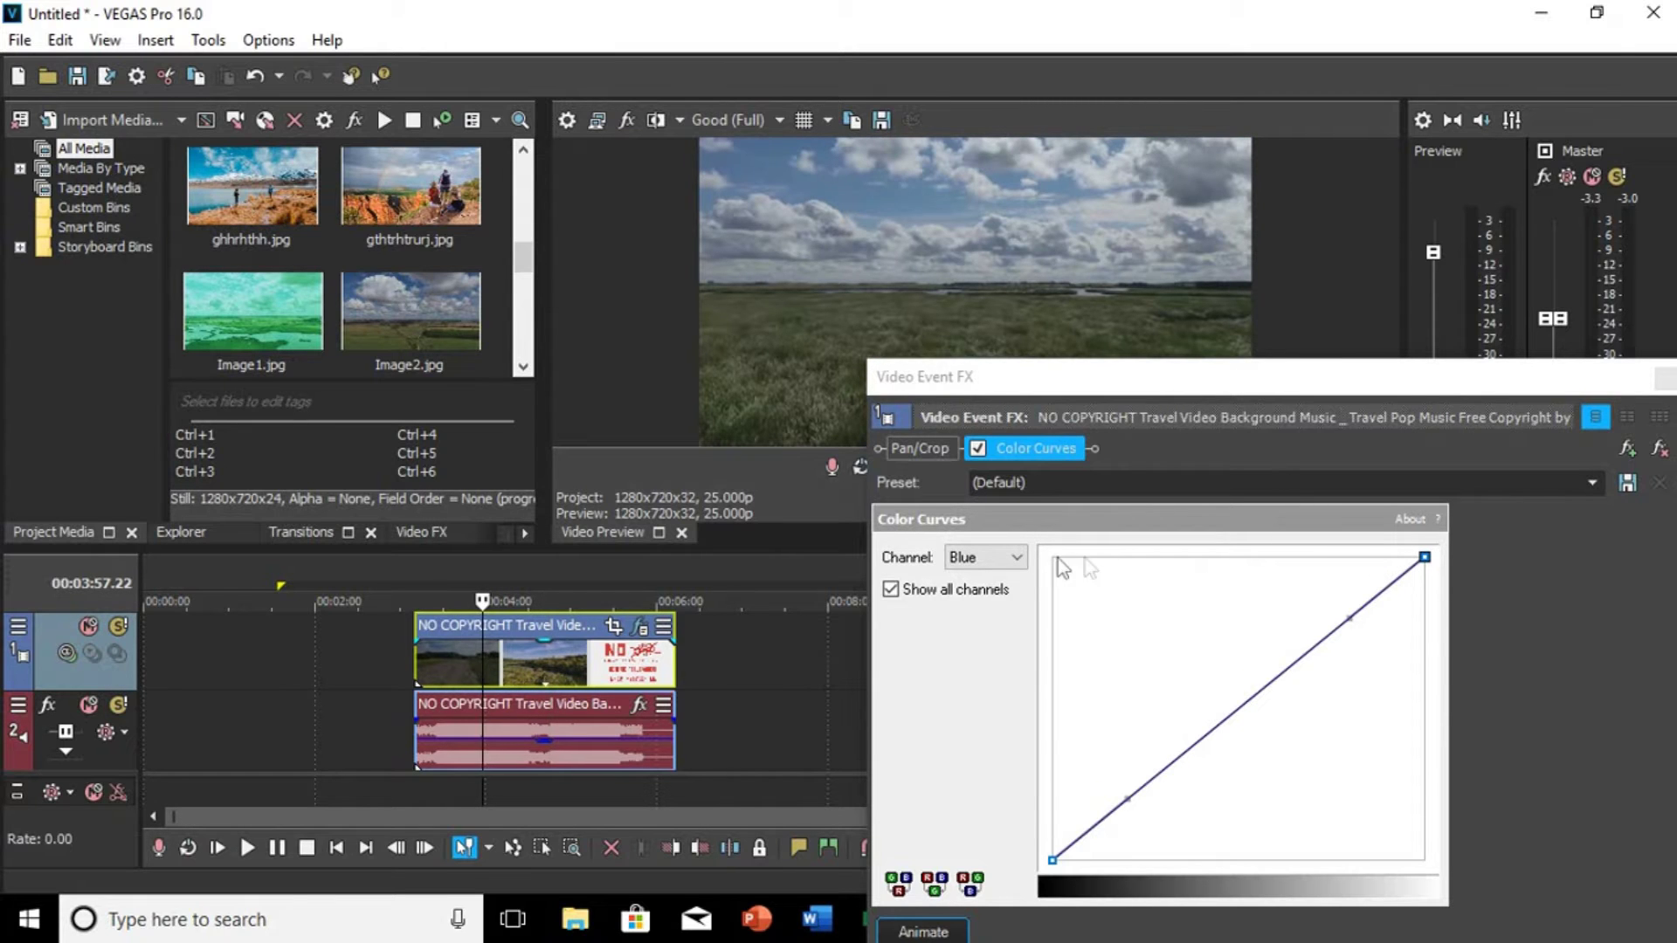
Step: Apply the Cool Colors preset, then raise the lower end of the RGB curve and bow the curve upward
left_click(1015, 559)
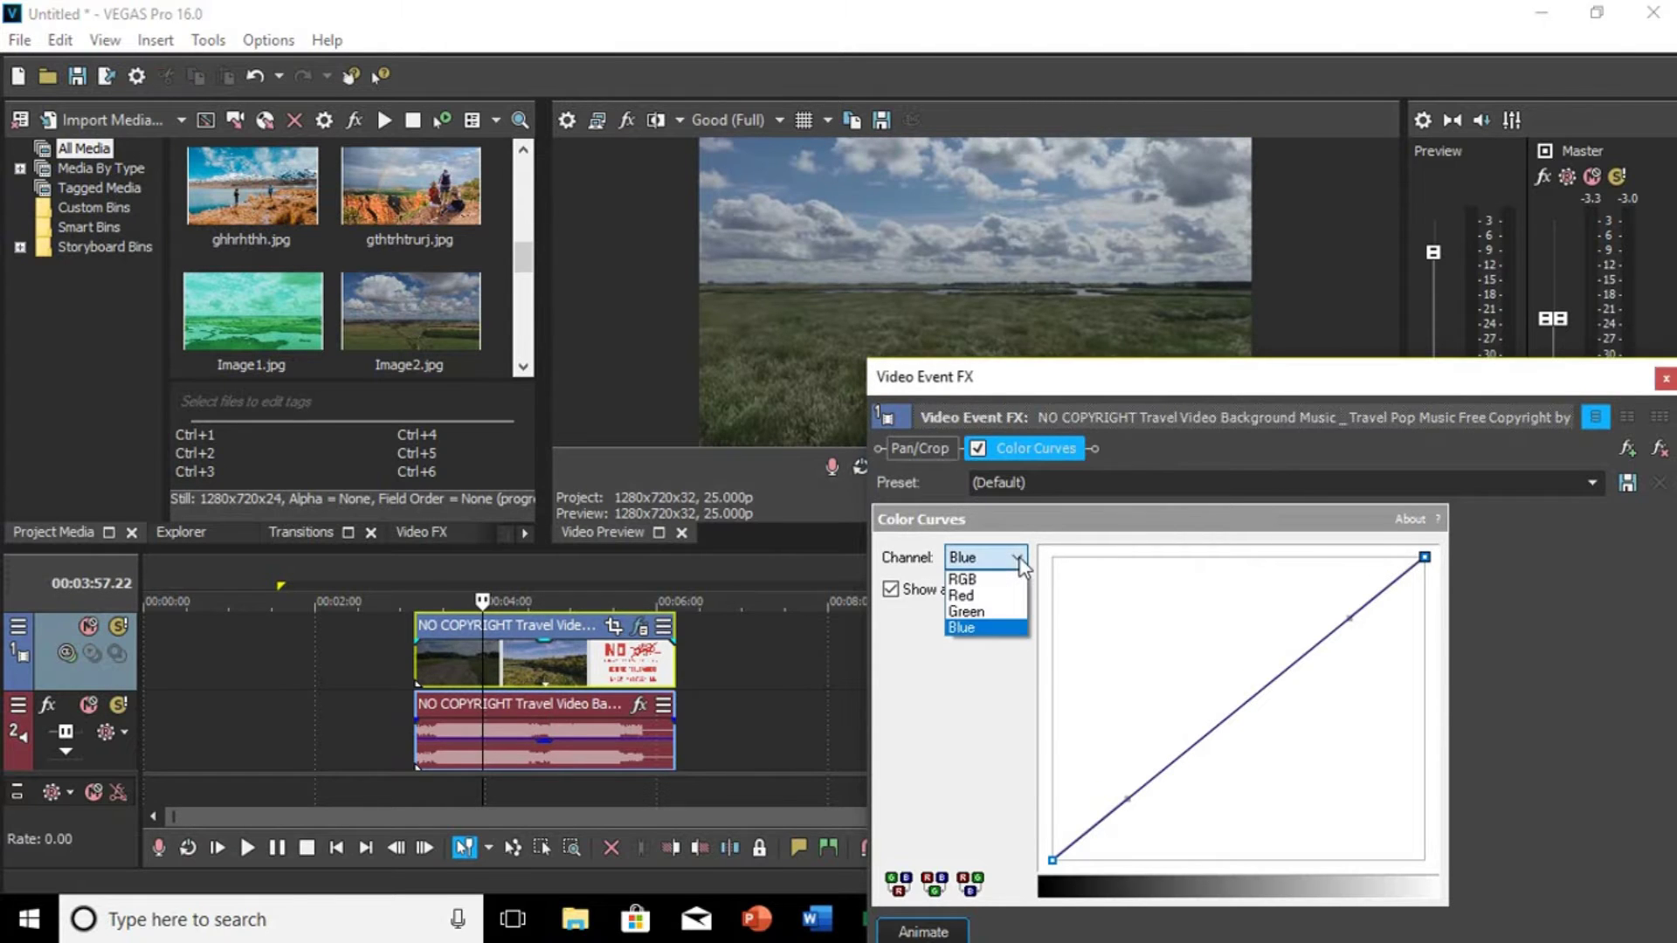
left_click(977, 597)
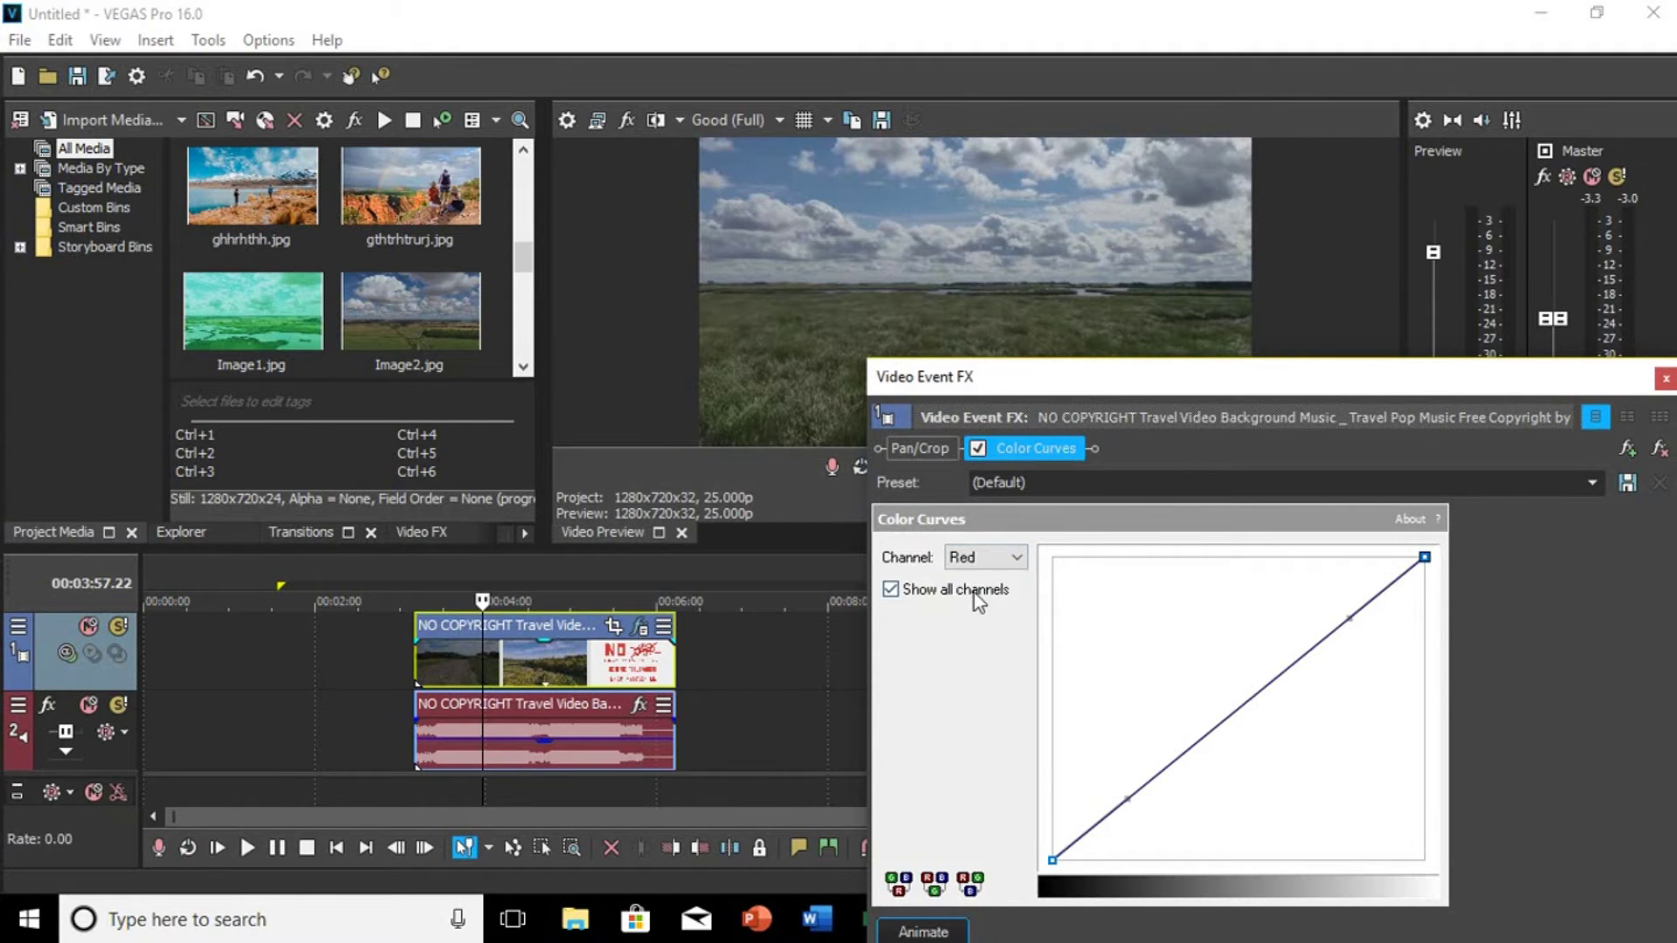
left_click(983, 558)
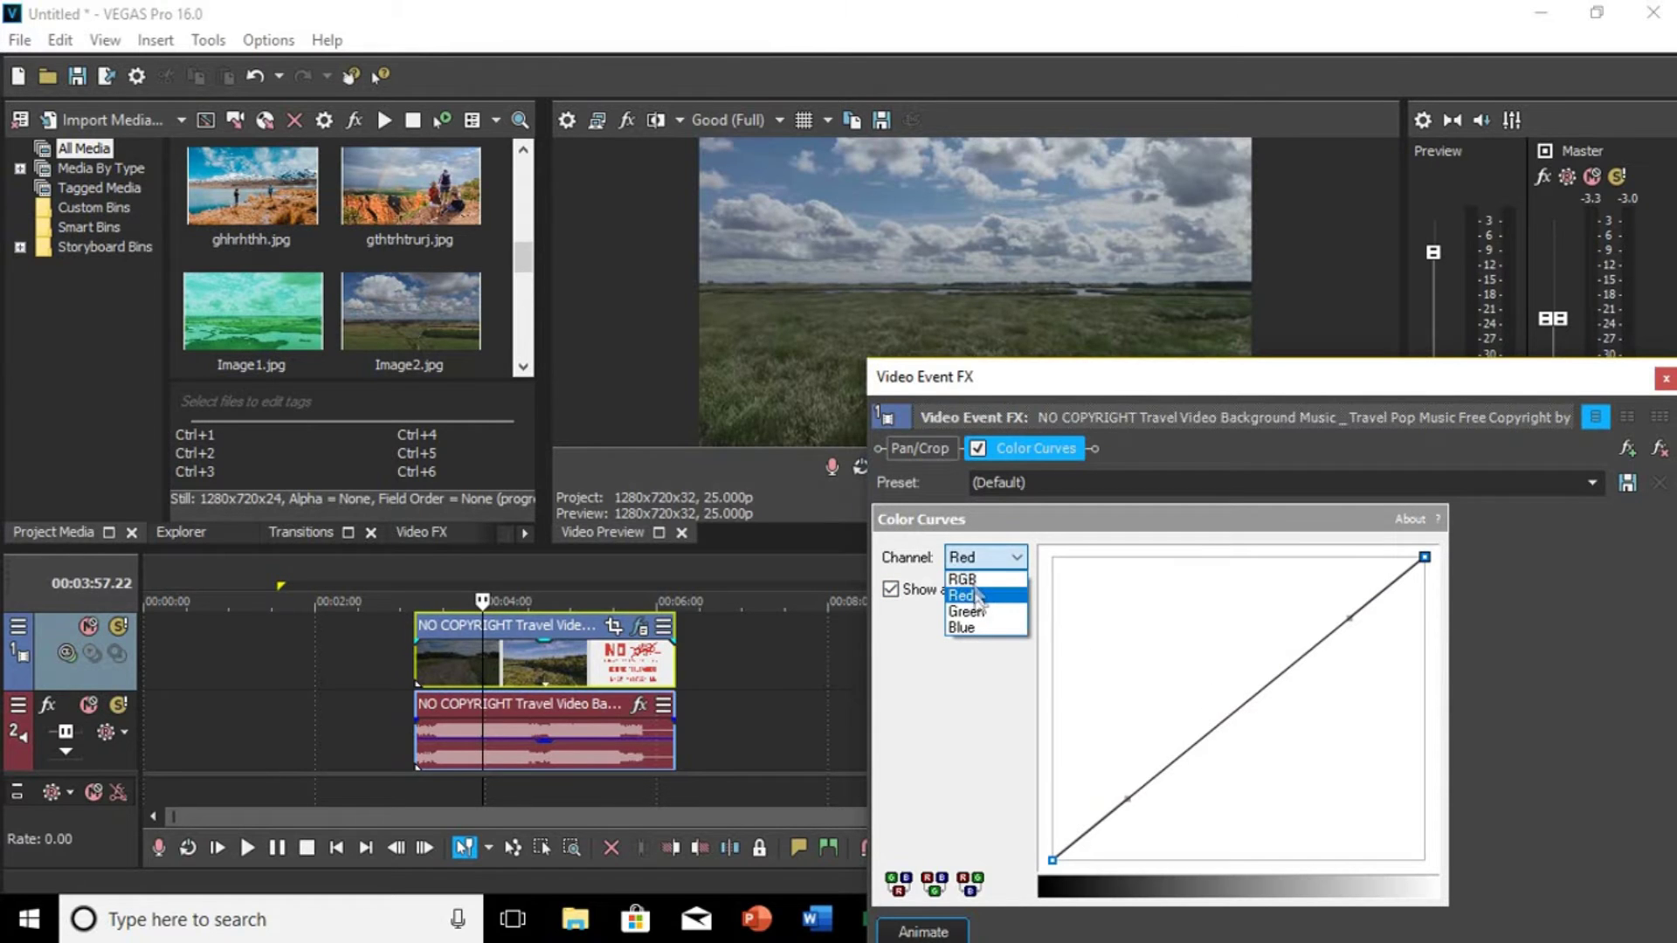
left_click(967, 579)
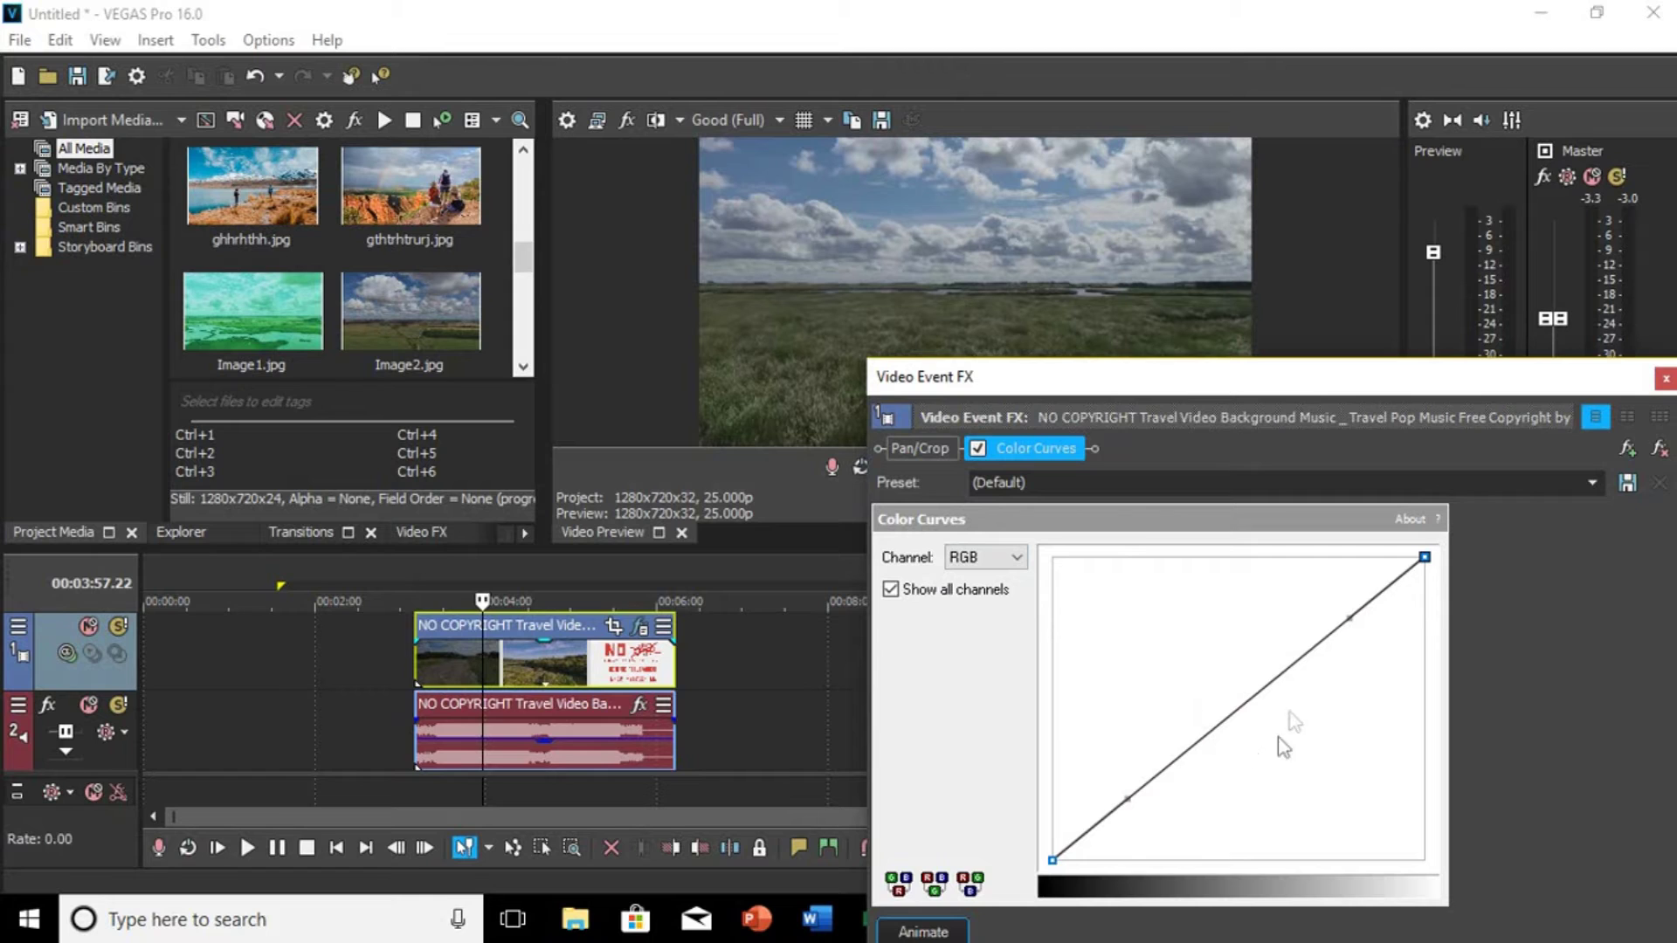
left_click(1593, 482)
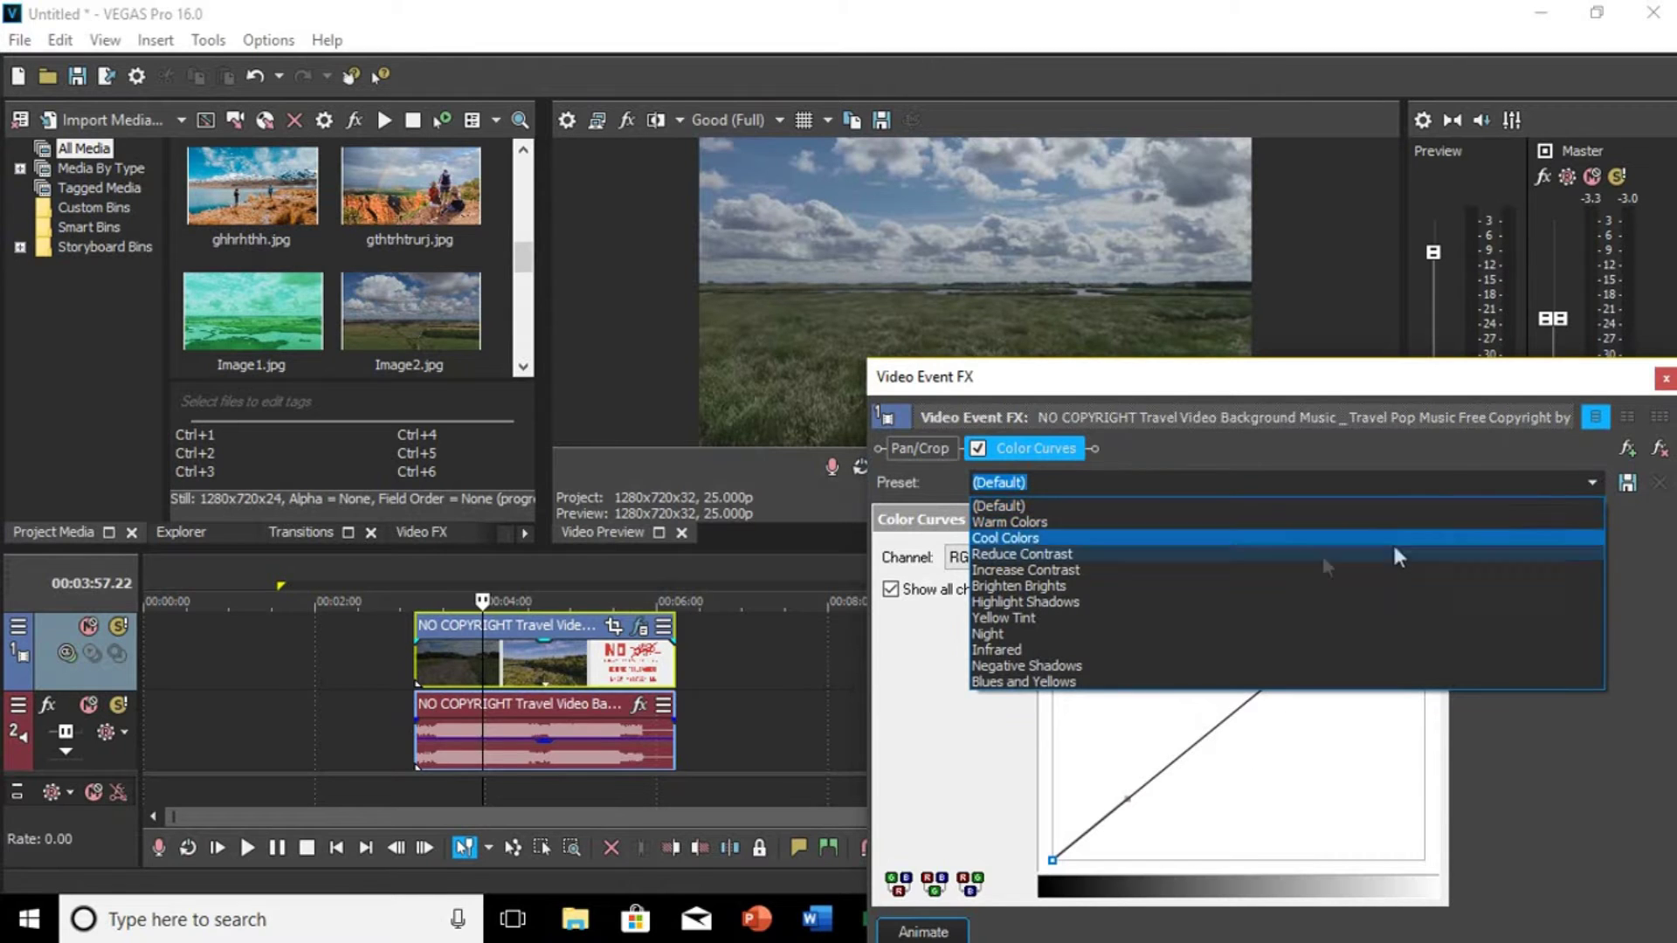
left_click(1028, 538)
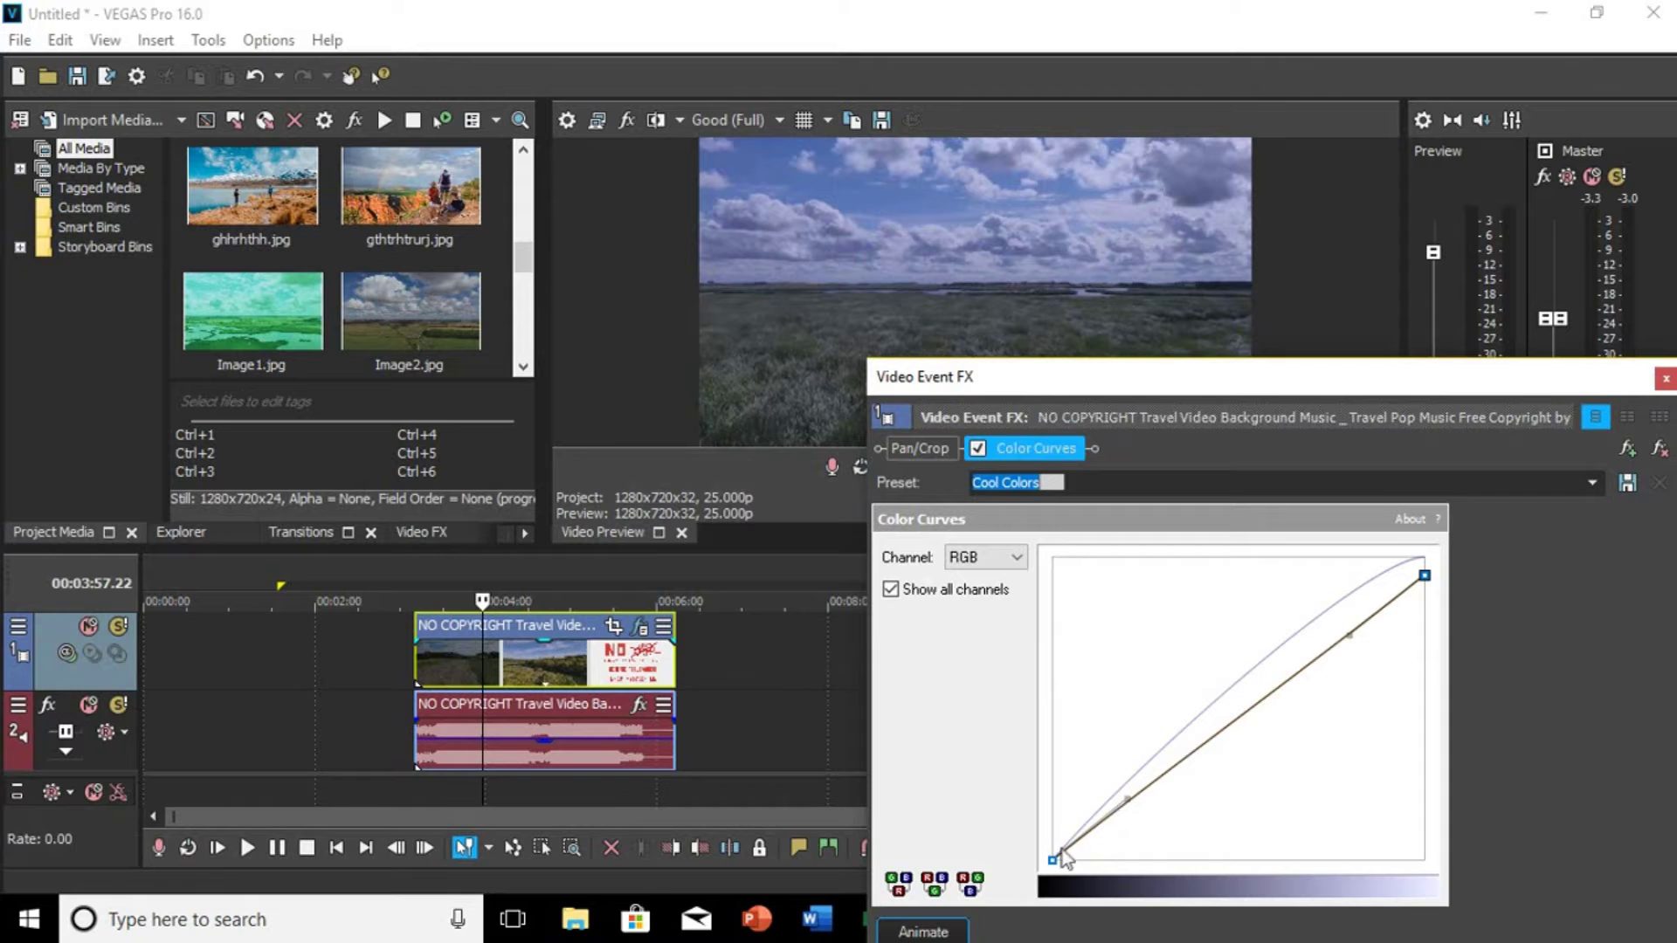
left_click_drag(1056, 852, 1056, 828)
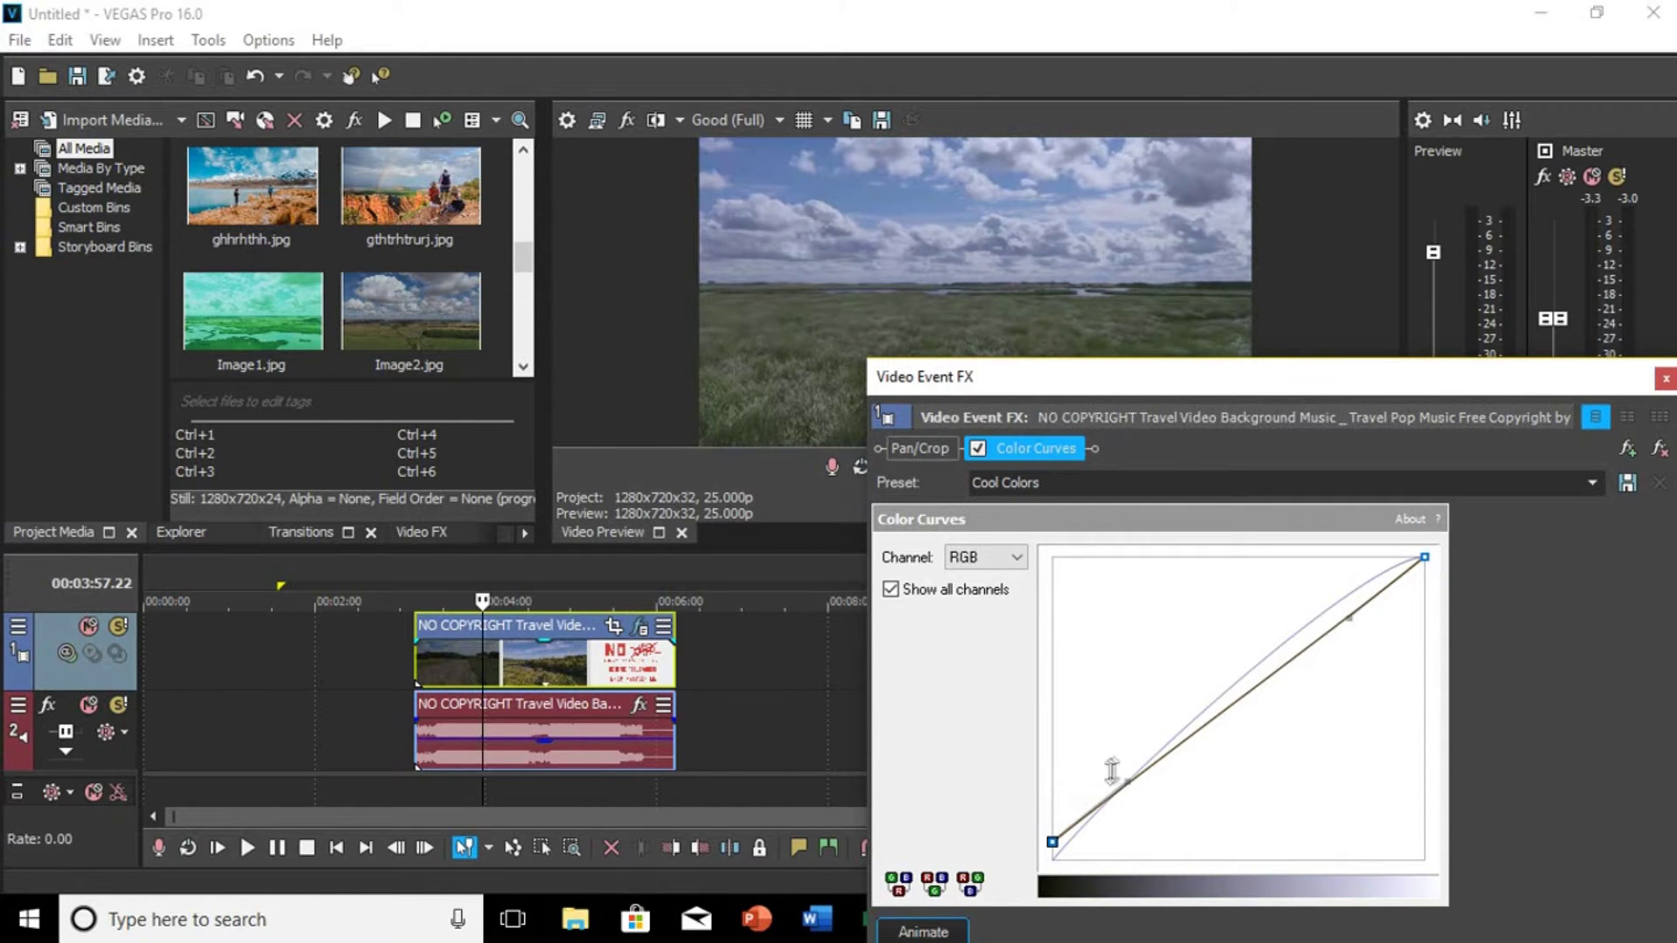
left_click_drag(1130, 784, 1176, 592)
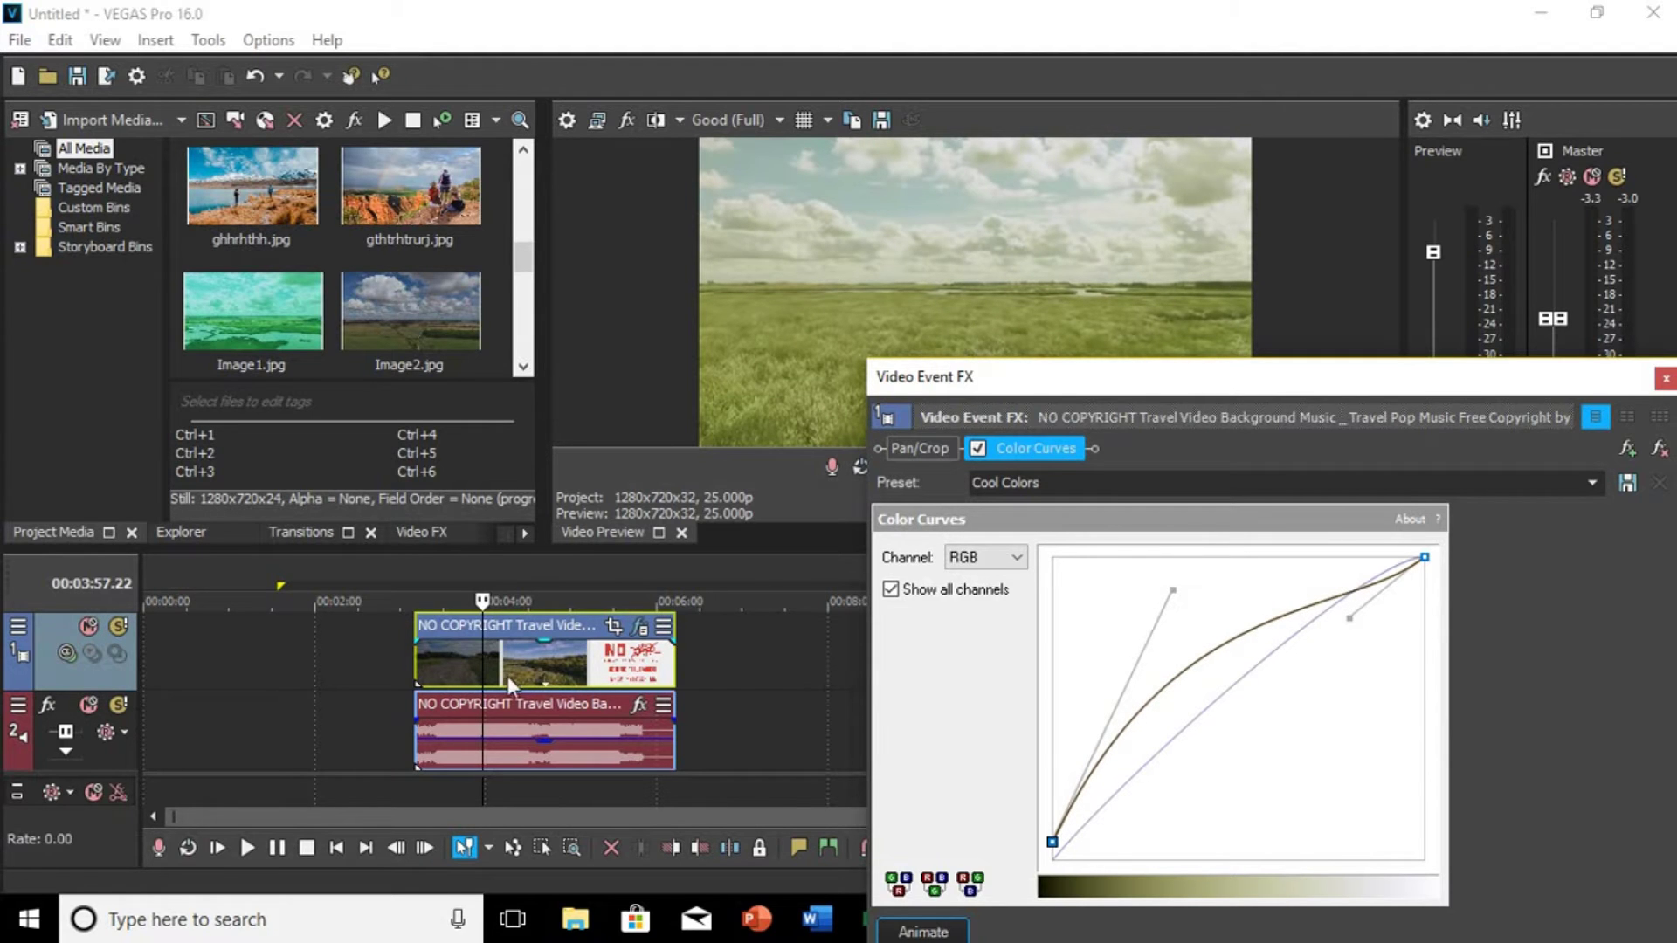
Step: Play the adjusted clip briefly from 00:03:24.04, then stop playback
left_click(461, 645)
left_click(434, 647)
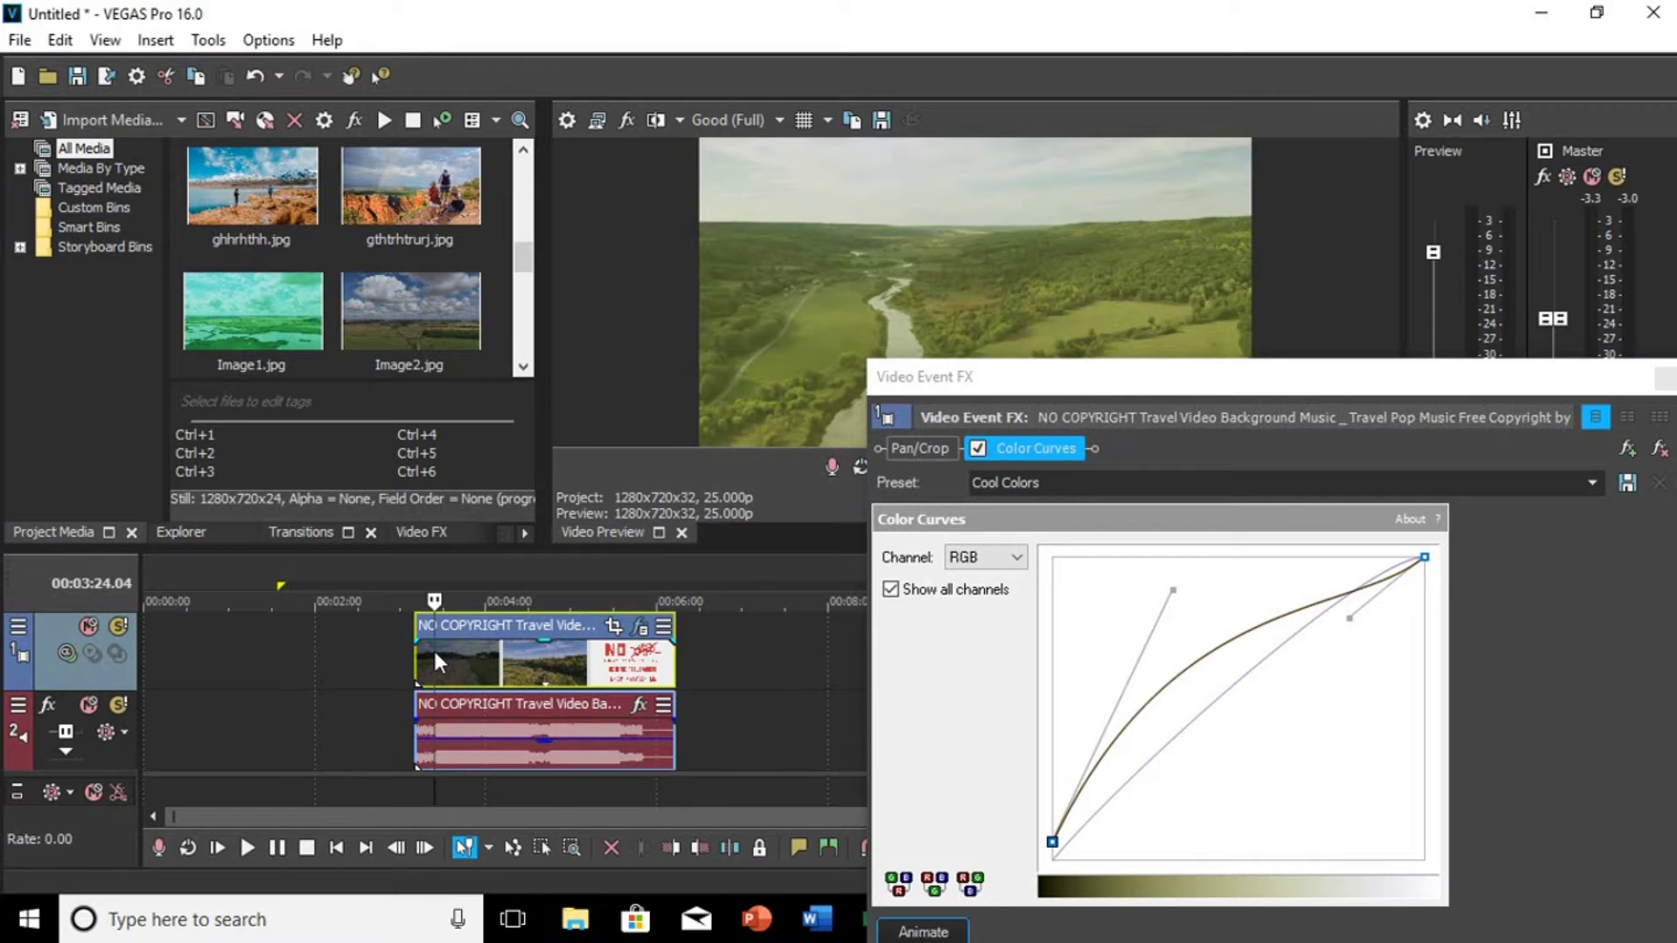
key("space")
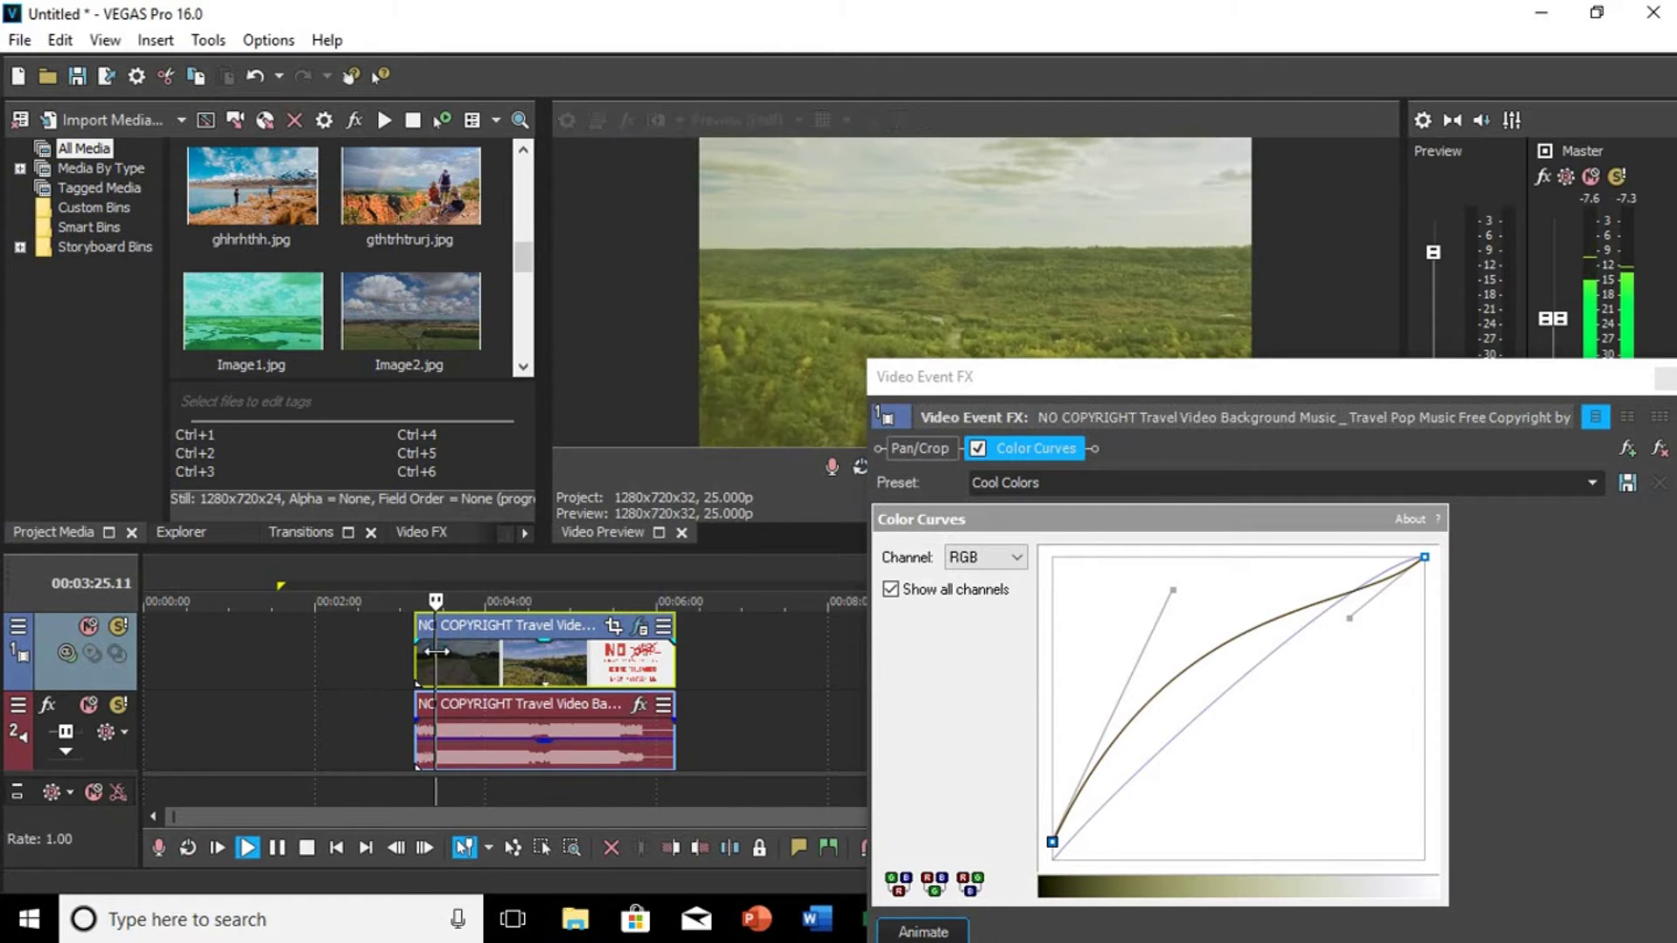
key("space")
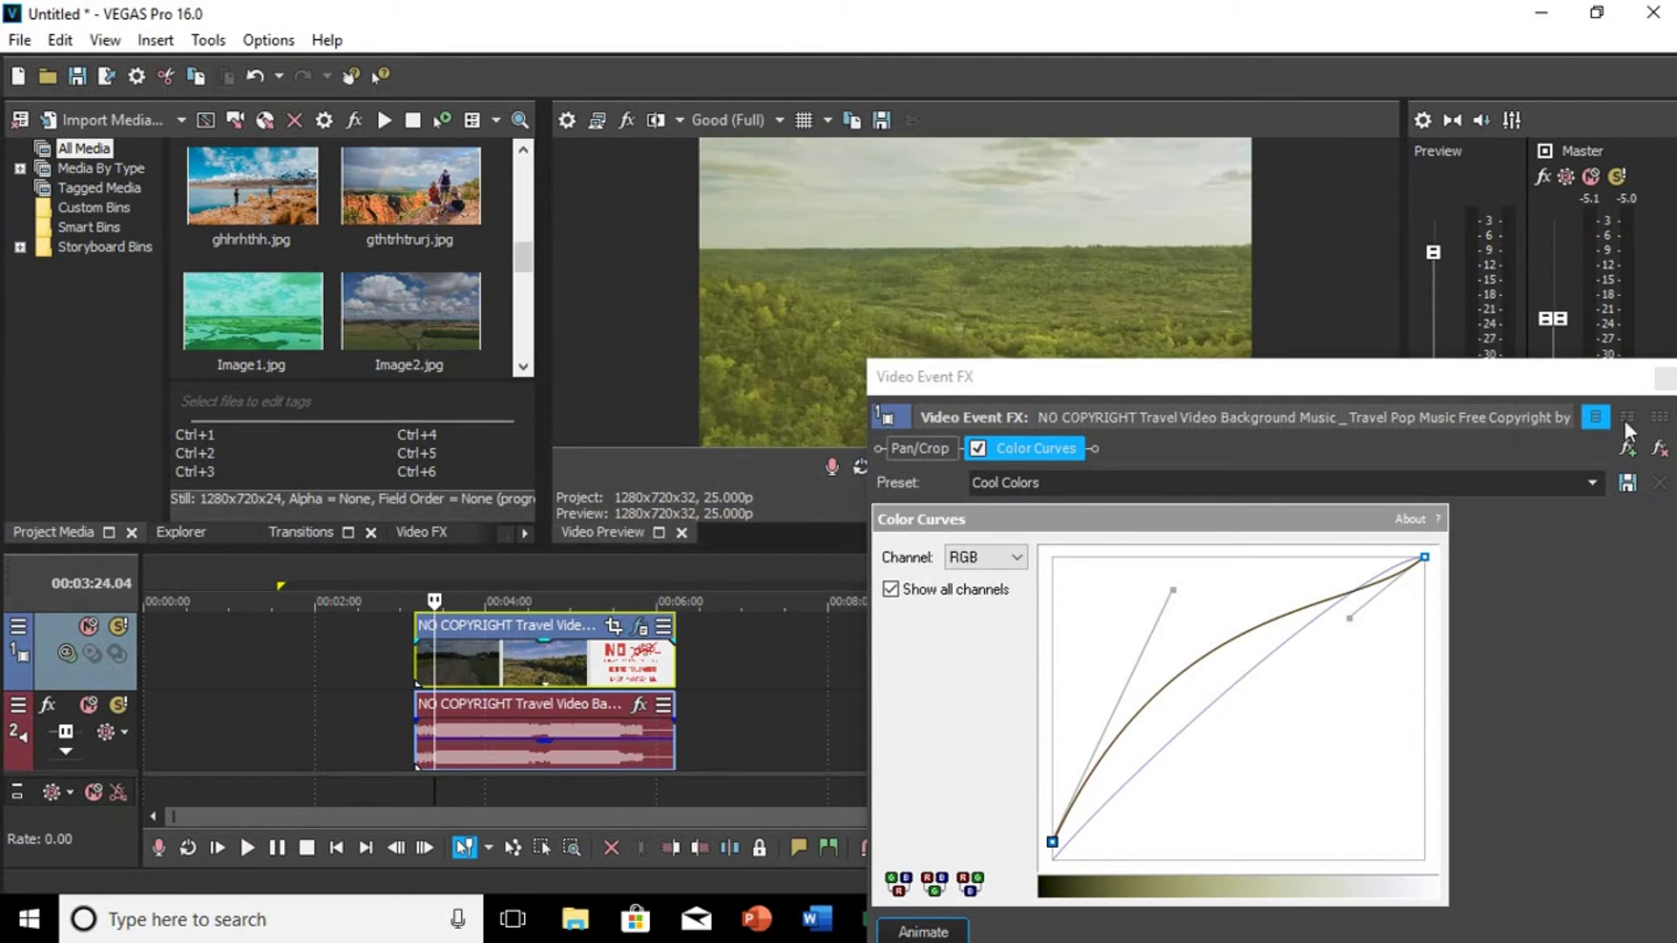
Step: Switch Color Curves to the Green channel and raise the lower end of the green curve for a strong green tint
left_click_drag(1177, 366, 1216, 371)
left_click(1045, 551)
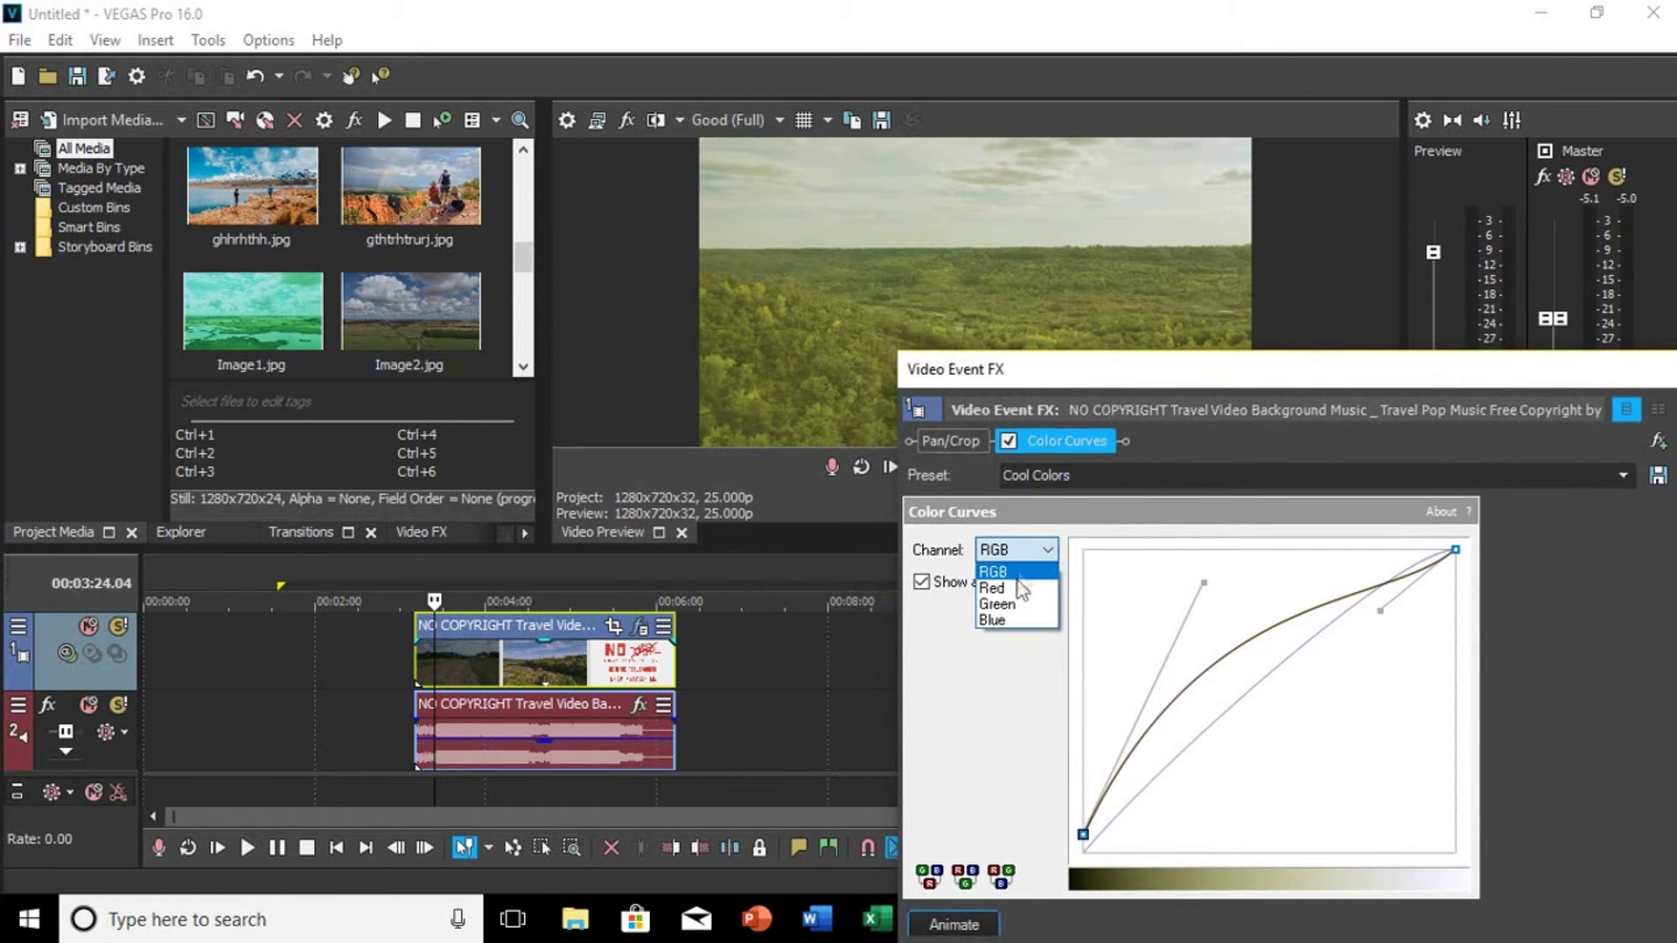
left_click(1046, 550)
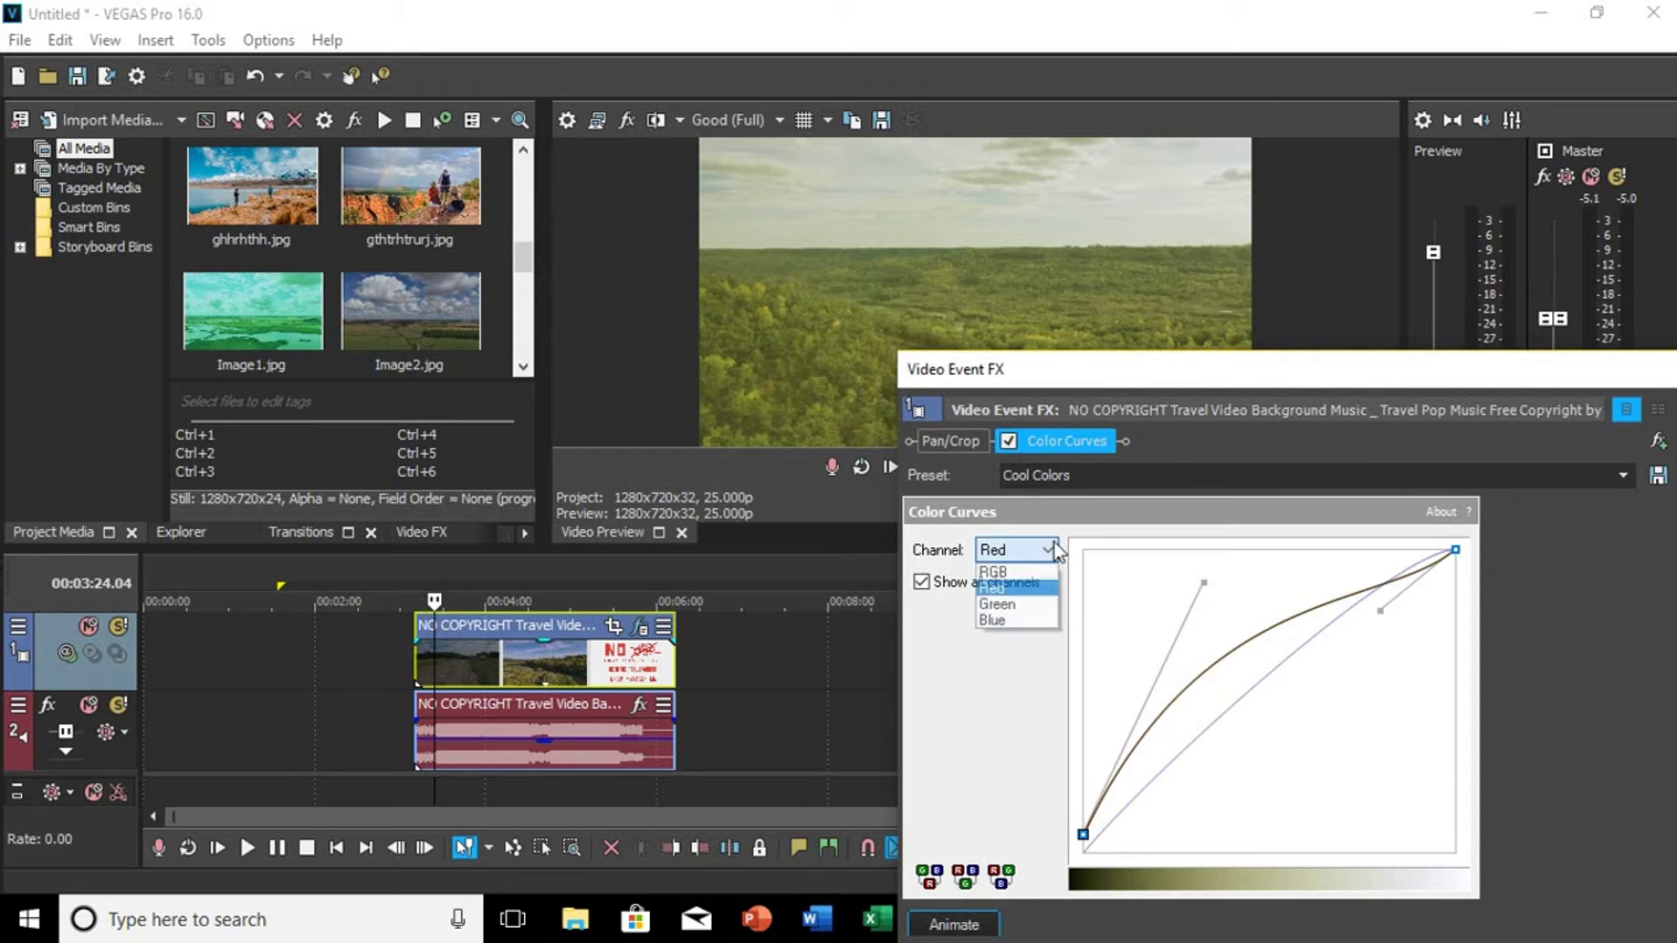
left_click(1013, 608)
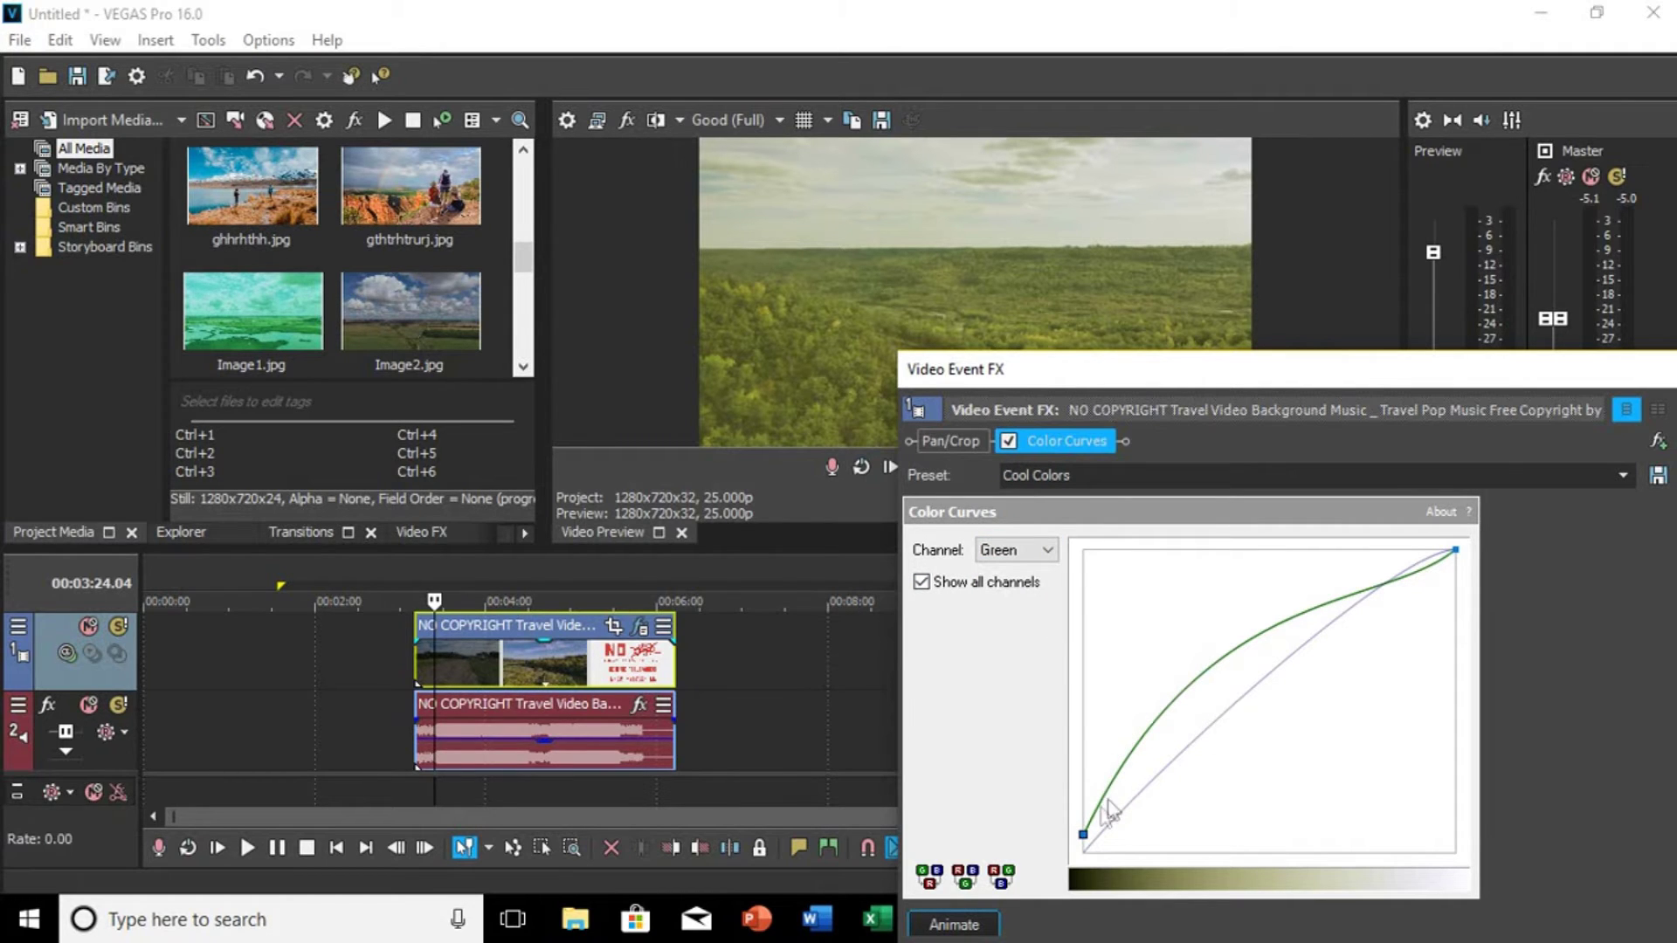
left_click_drag(1085, 831, 1136, 775)
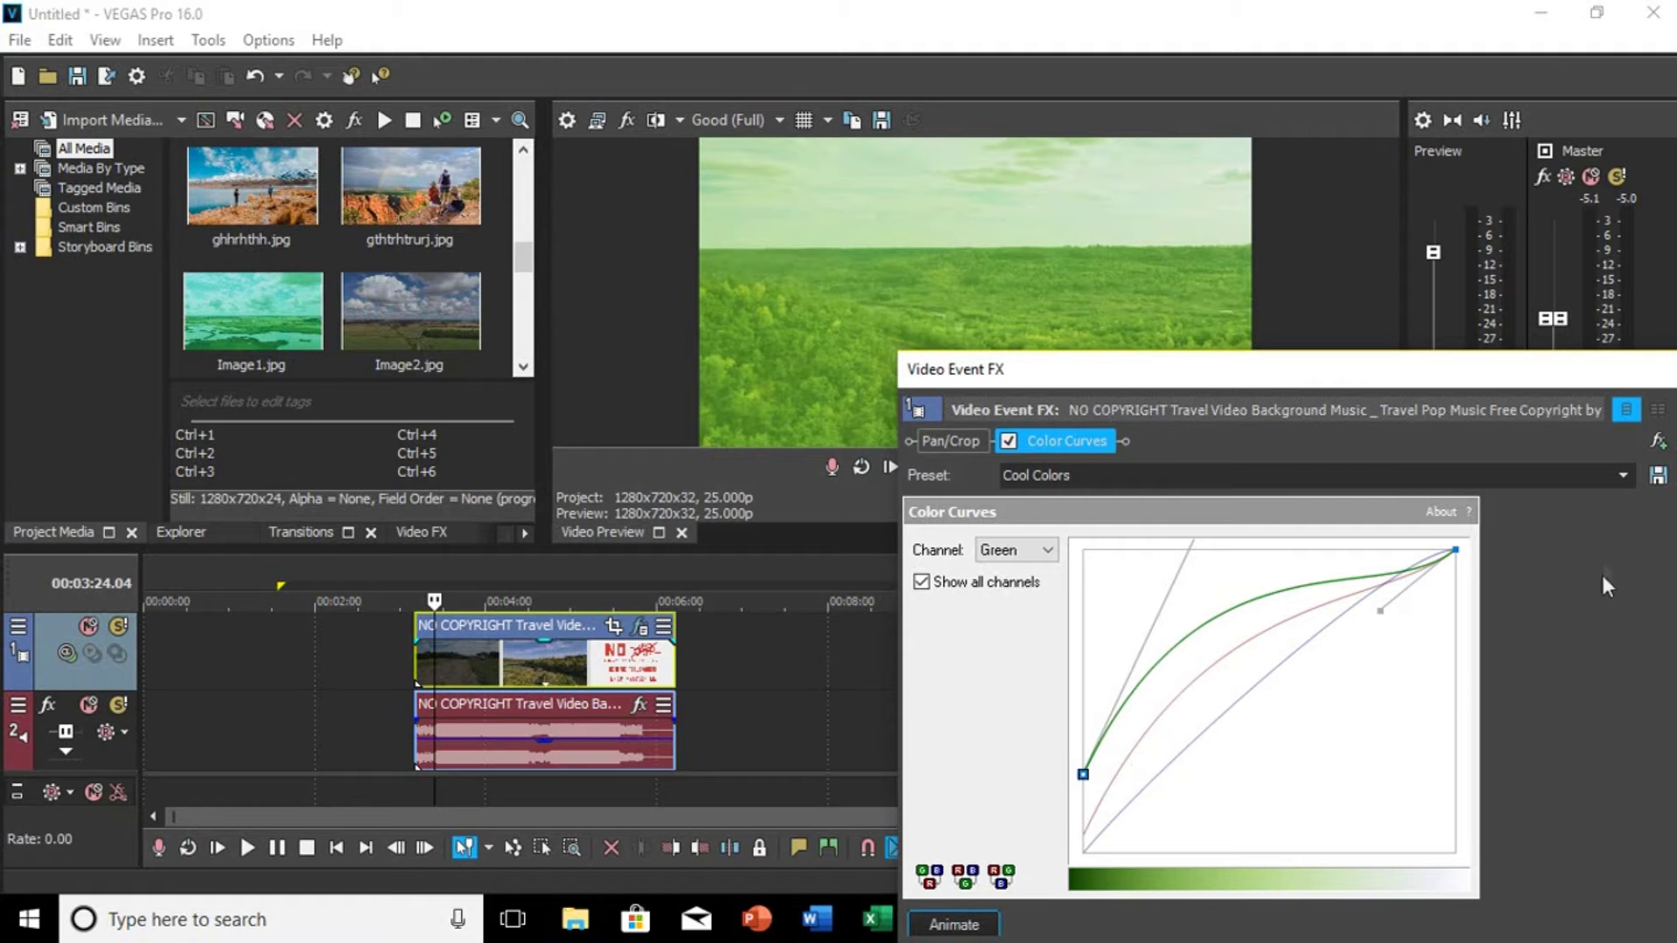
Step: Close the effect window, play the clip from its beginning in an enlarged video preview, and stop at 00:04:51.13
left_click_drag(1661, 373, 1530, 426)
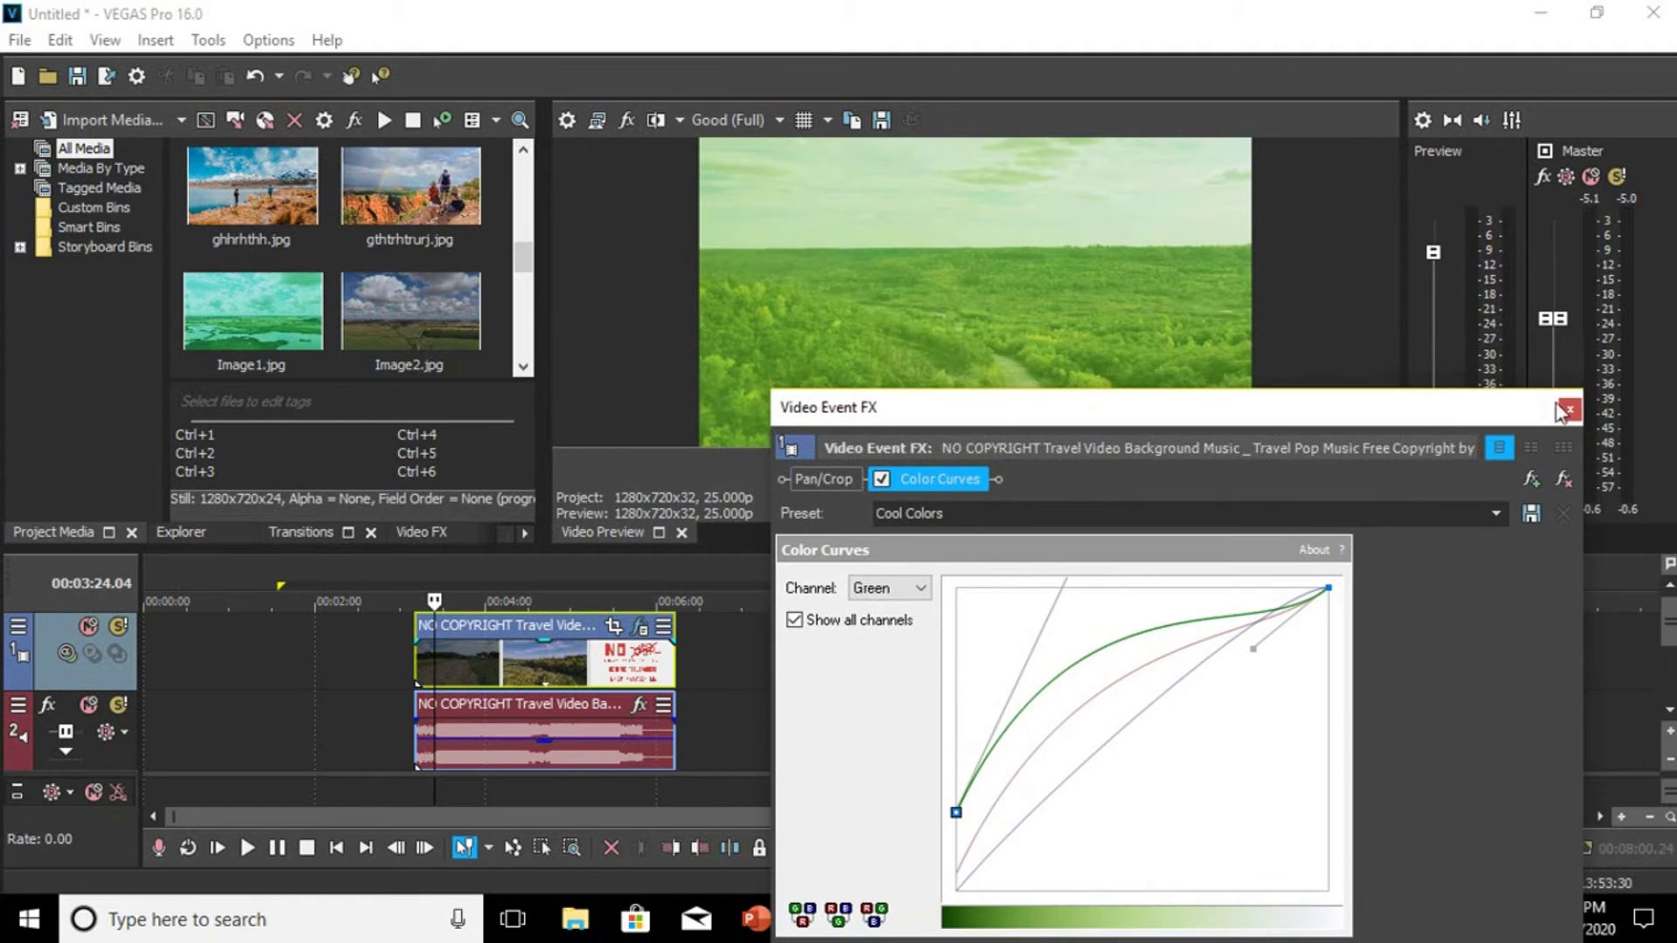
left_click(1500, 424)
left_click(421, 647)
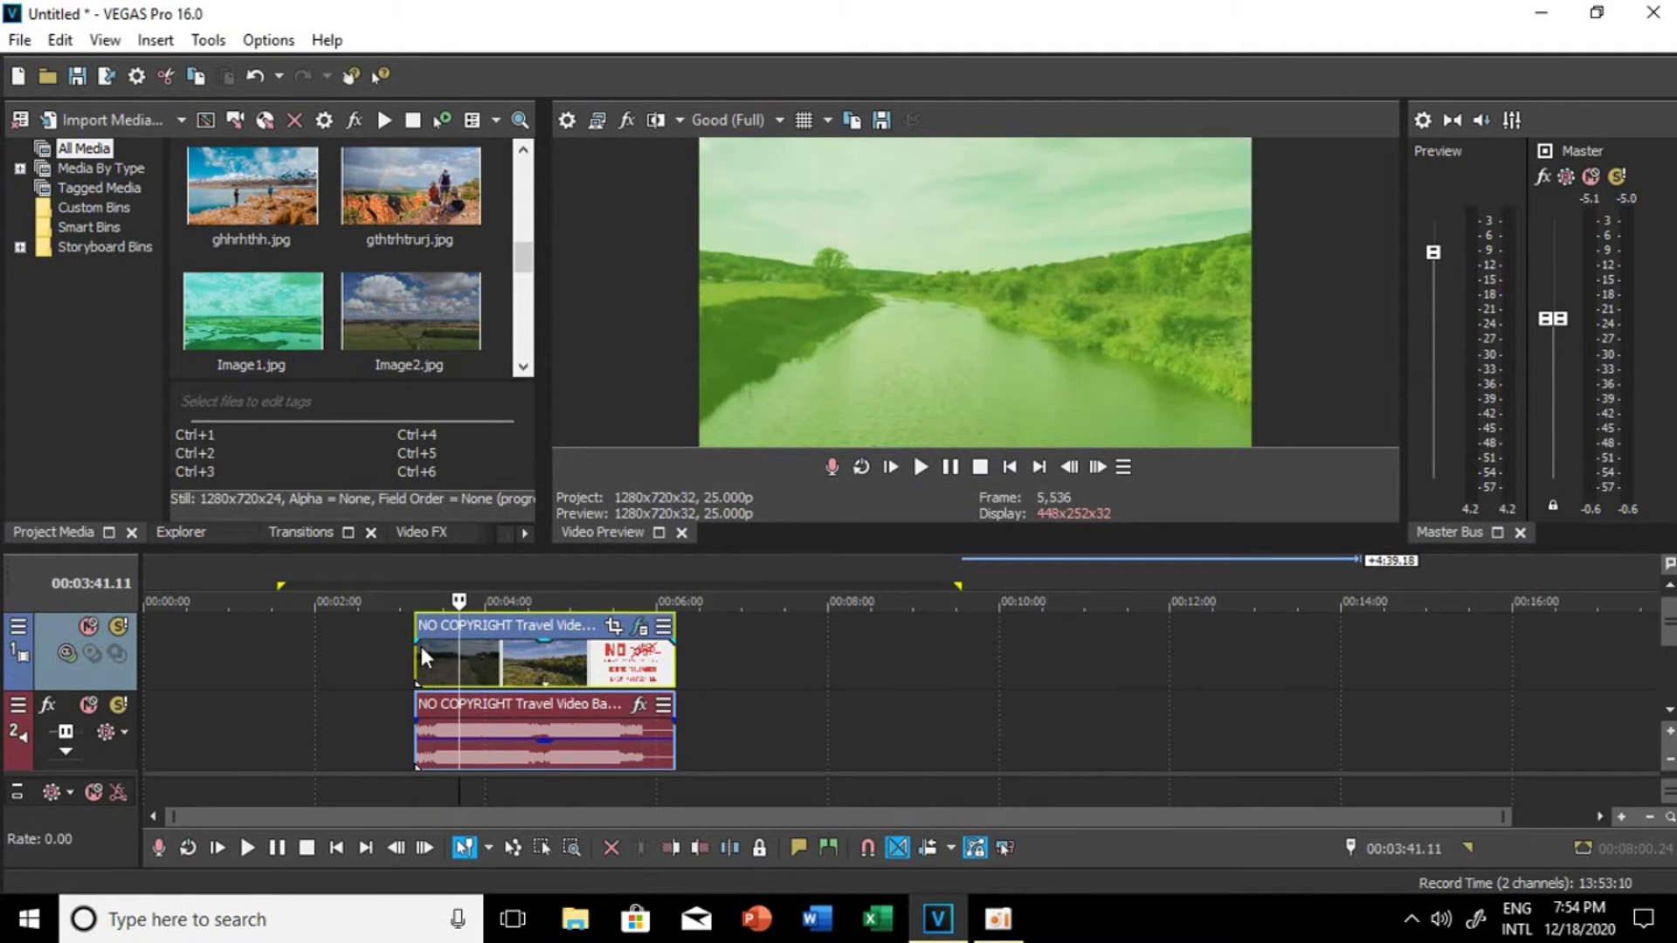
key("space")
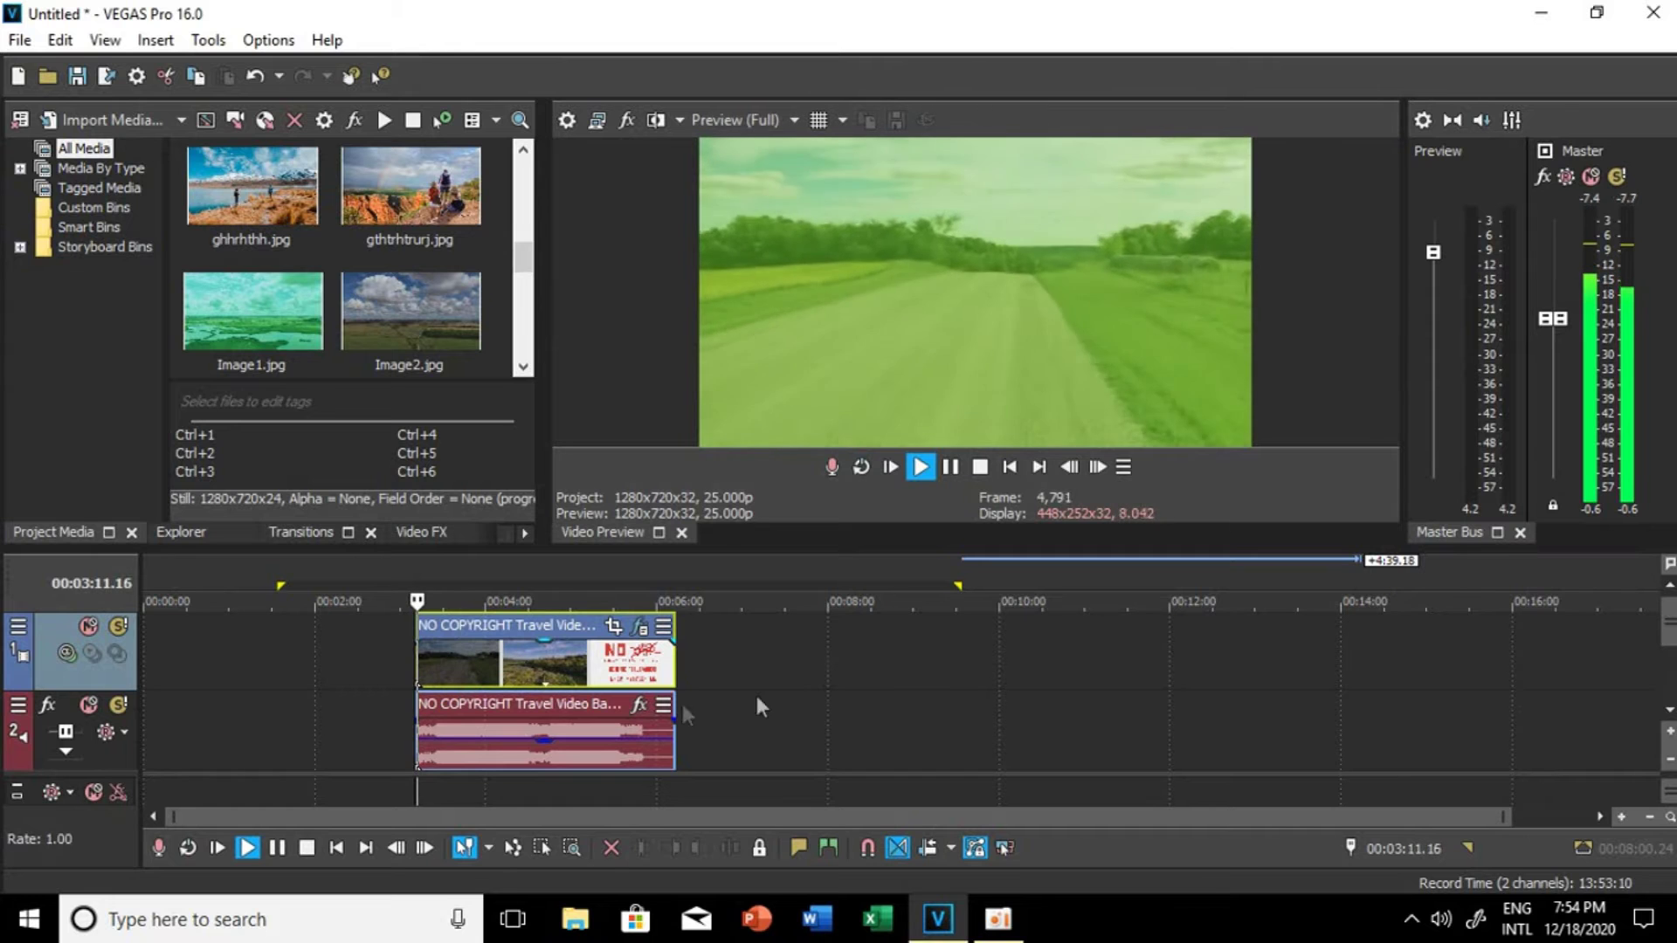
left_click_drag(952, 544, 957, 601)
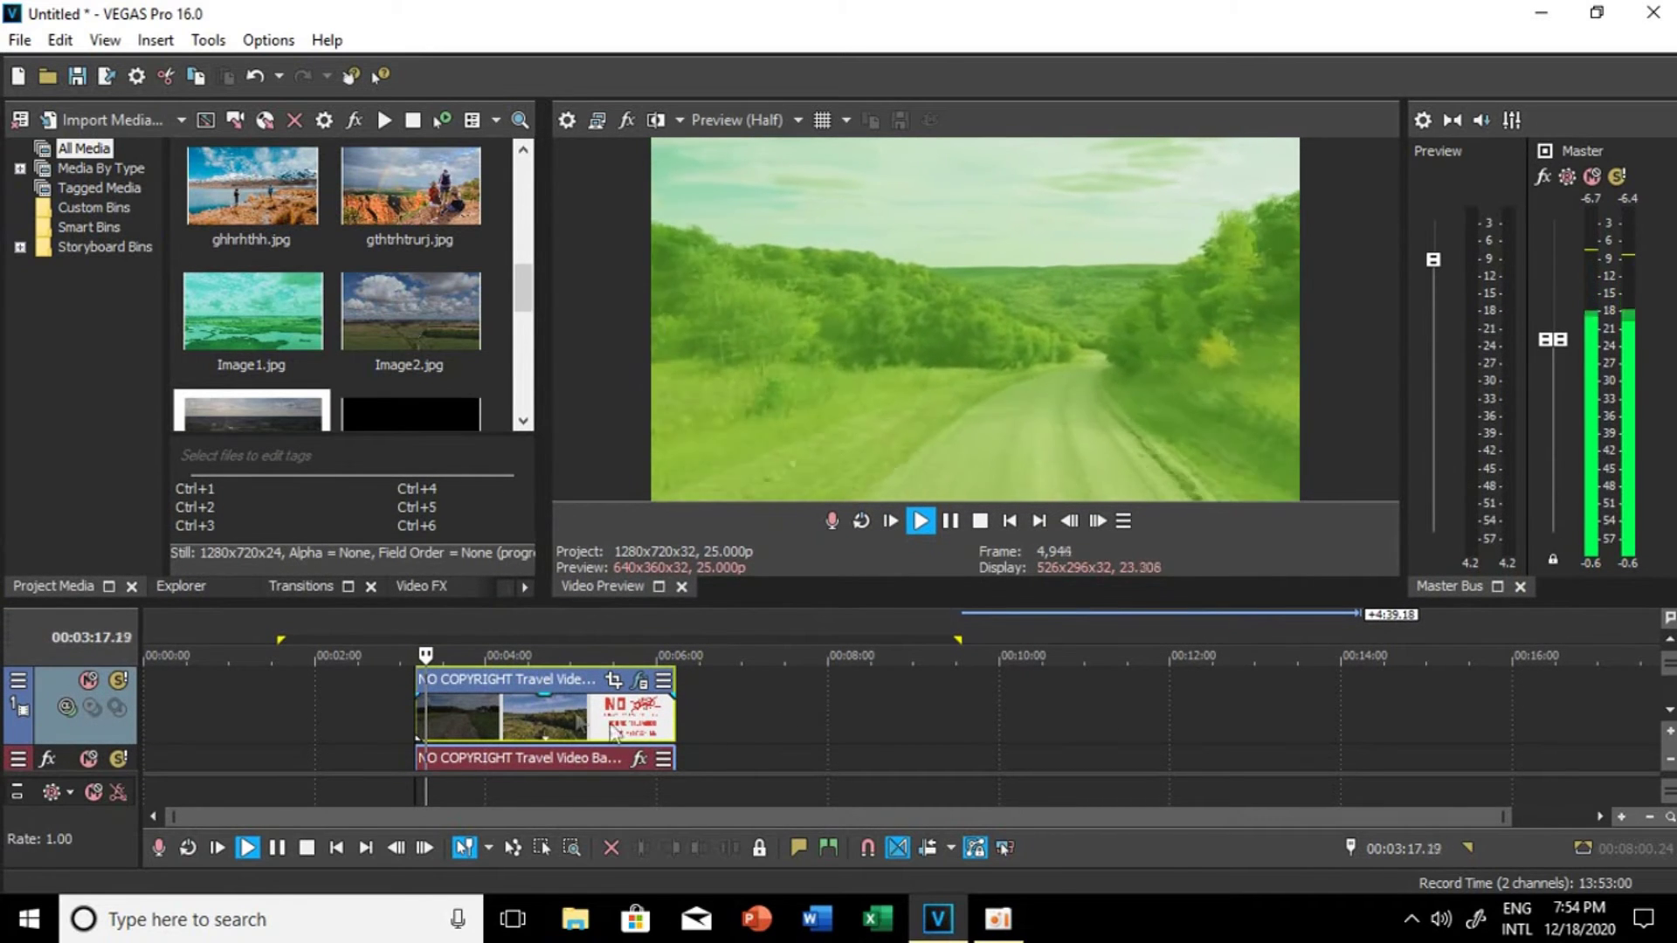
left_click(559, 678)
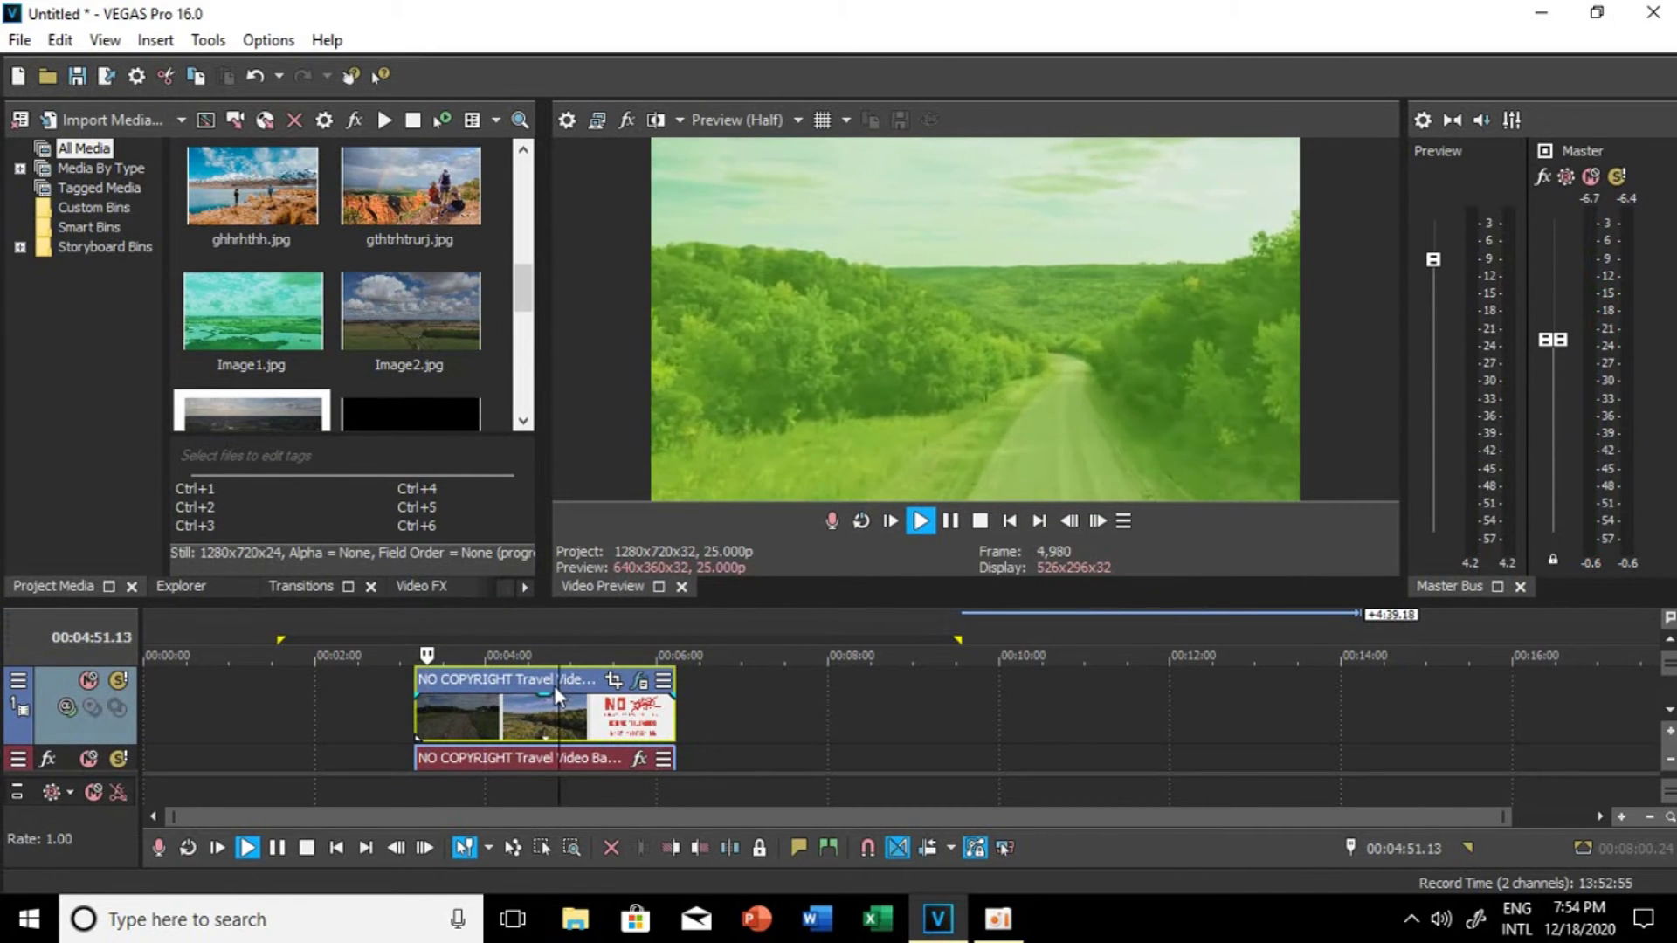
key("space")
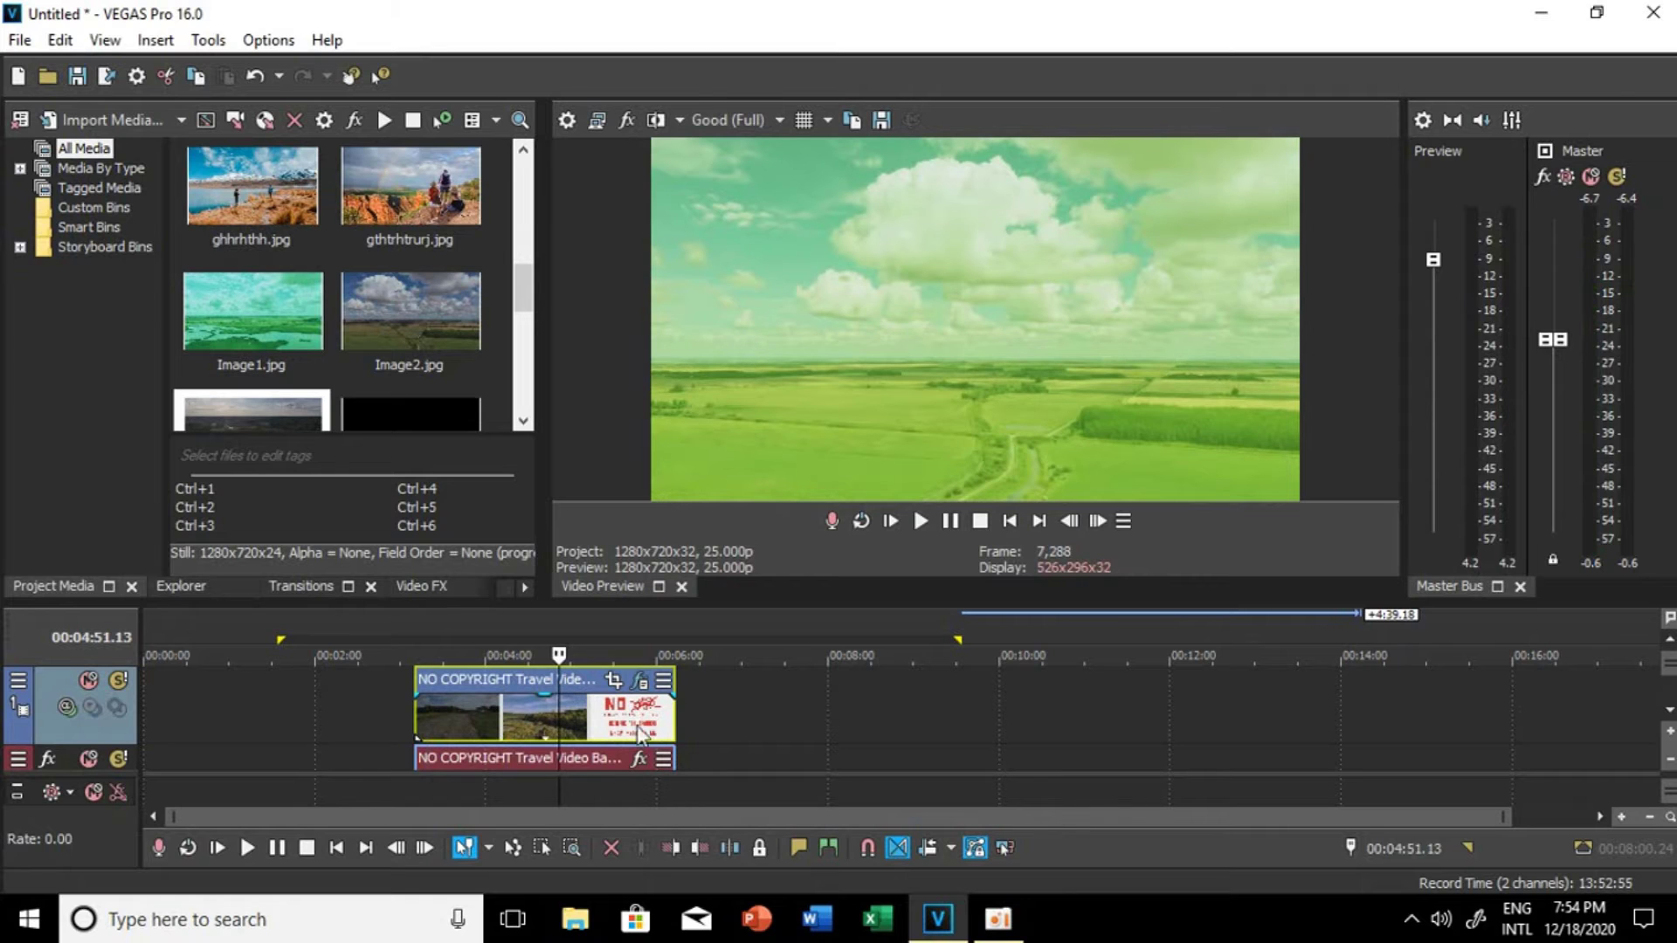
Step: Reopen the video event's Color Curves effect and apply the Reduce Contrast preset
left_click(640, 682)
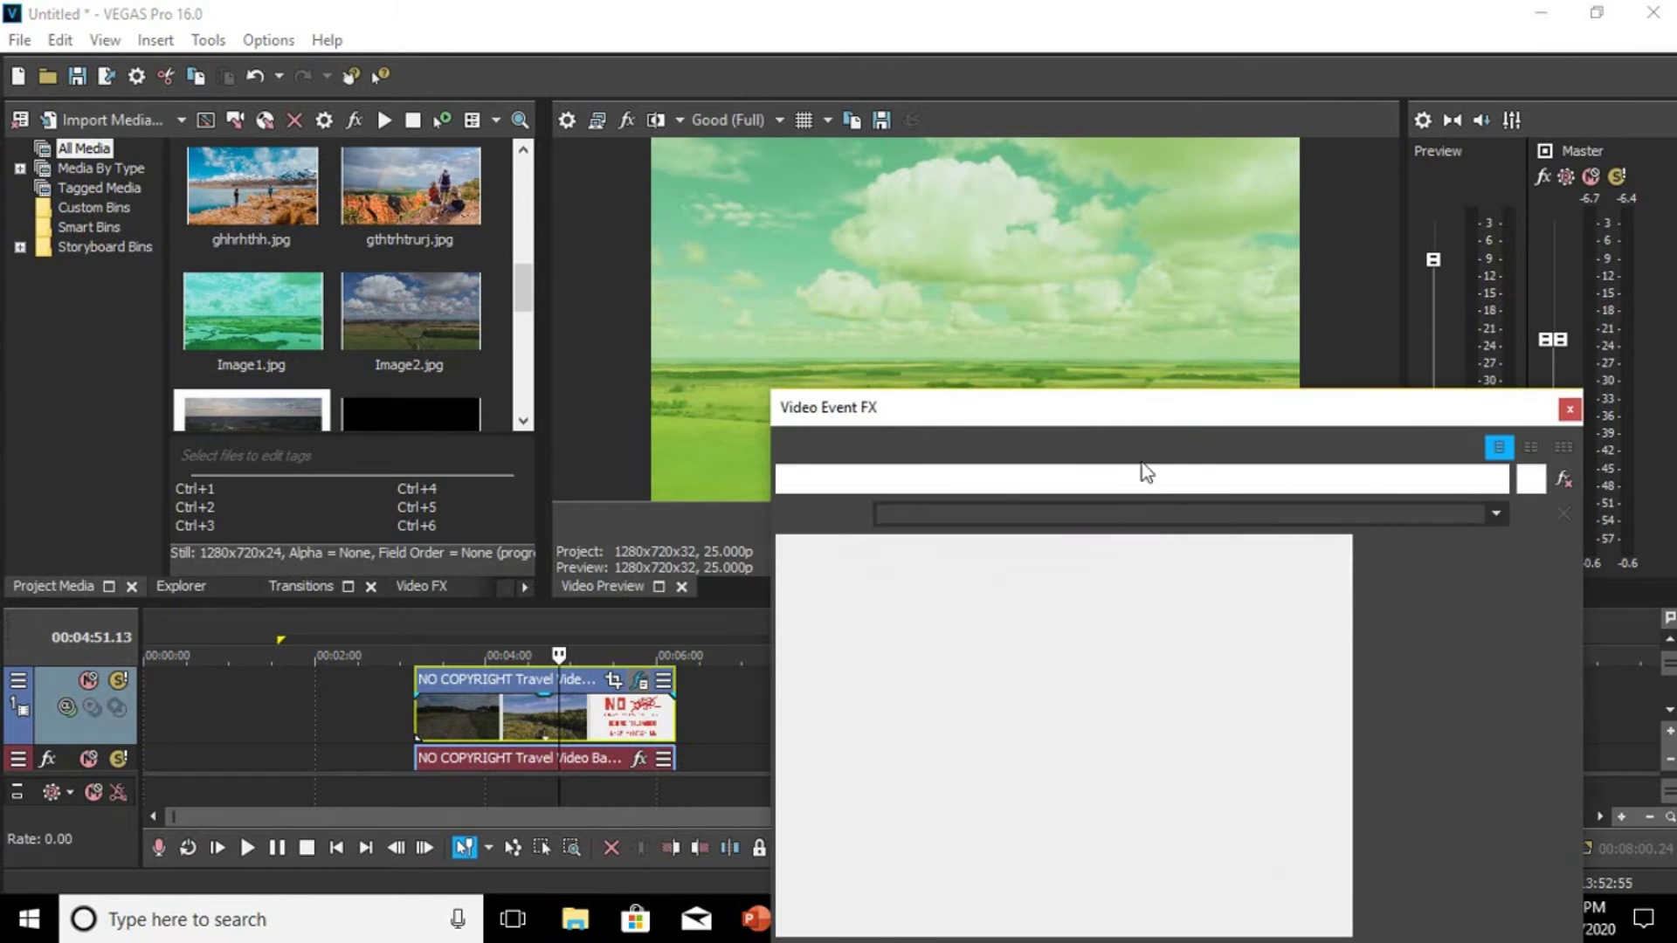
left_click_drag(1151, 423, 1144, 409)
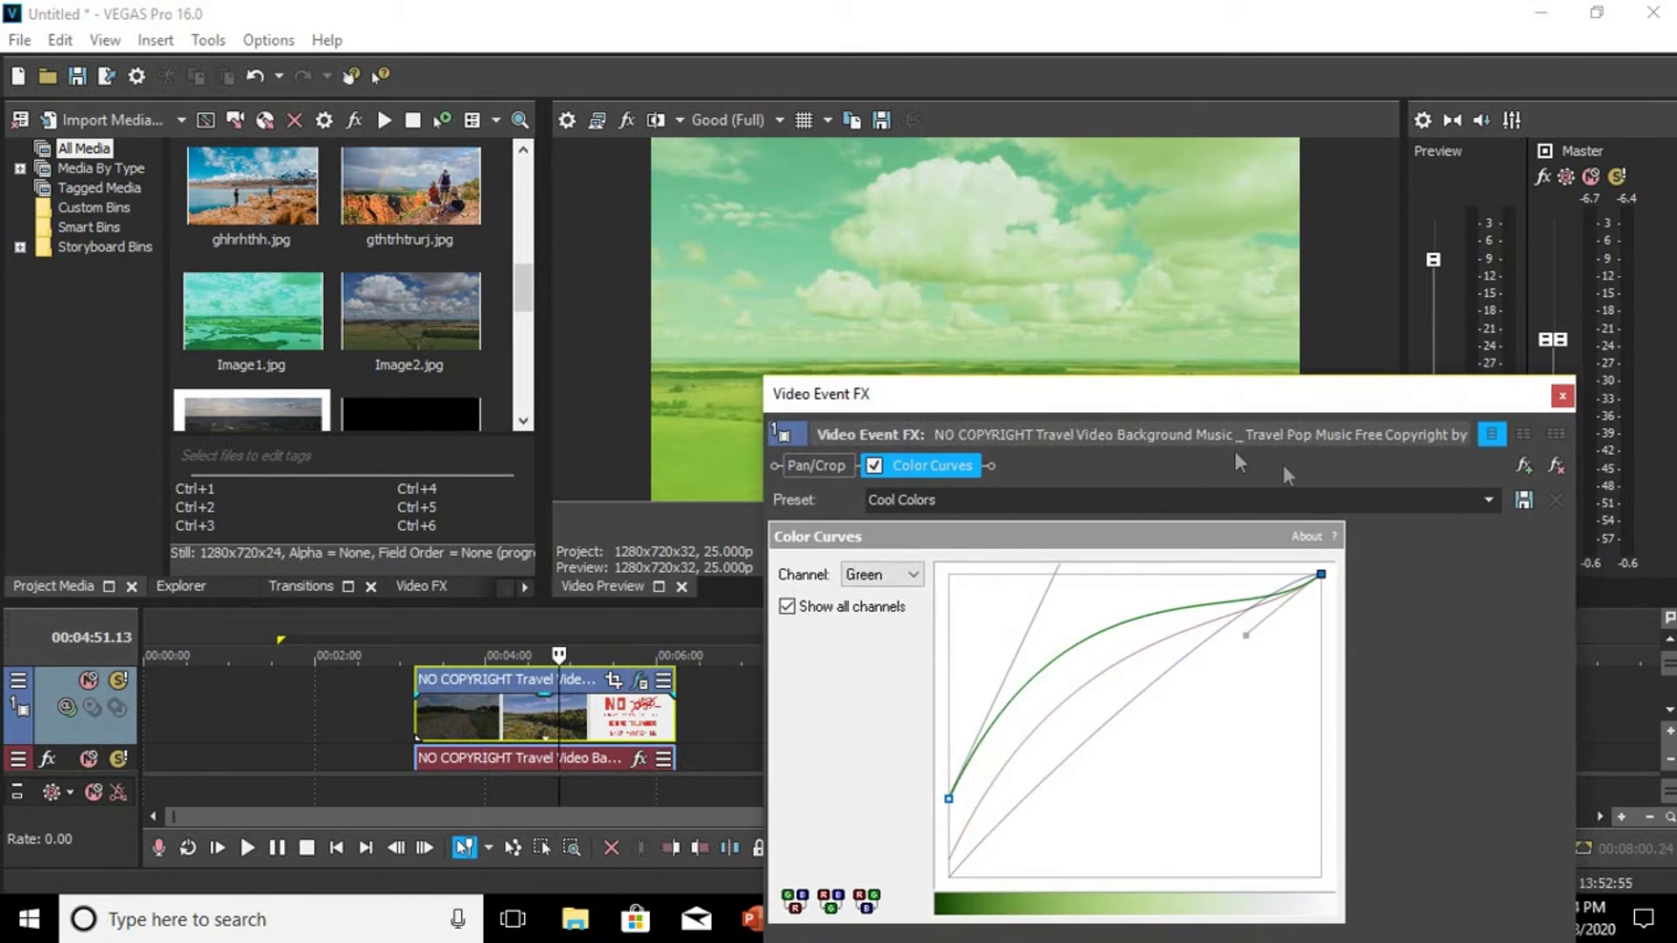
left_click(1487, 501)
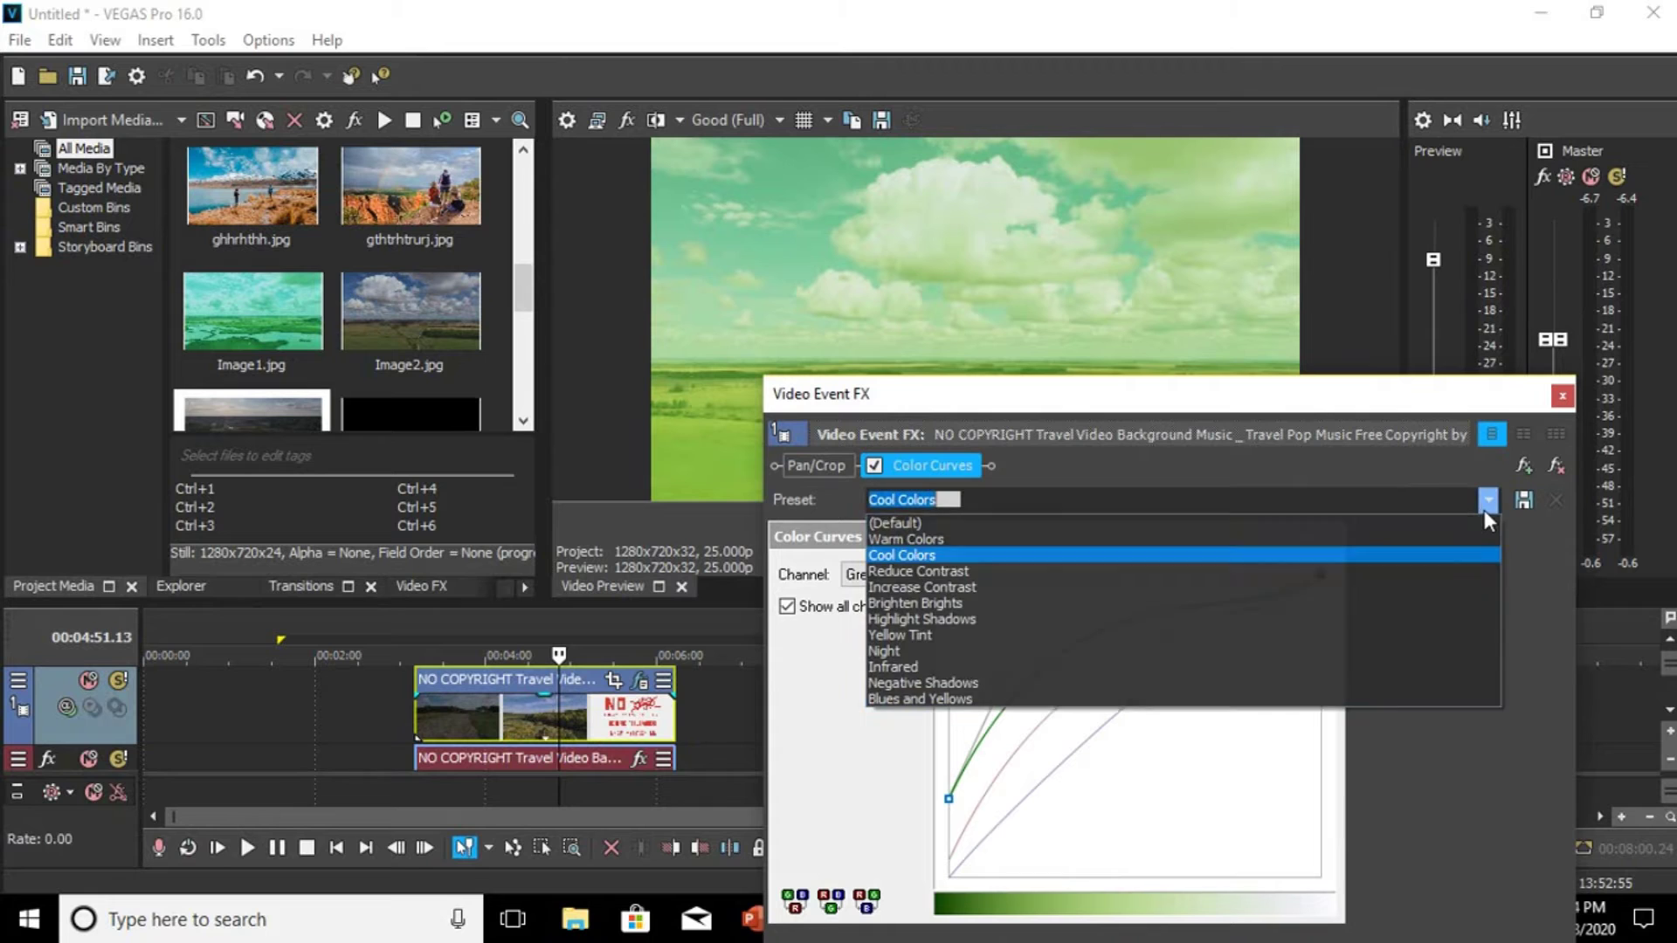
left_click(998, 571)
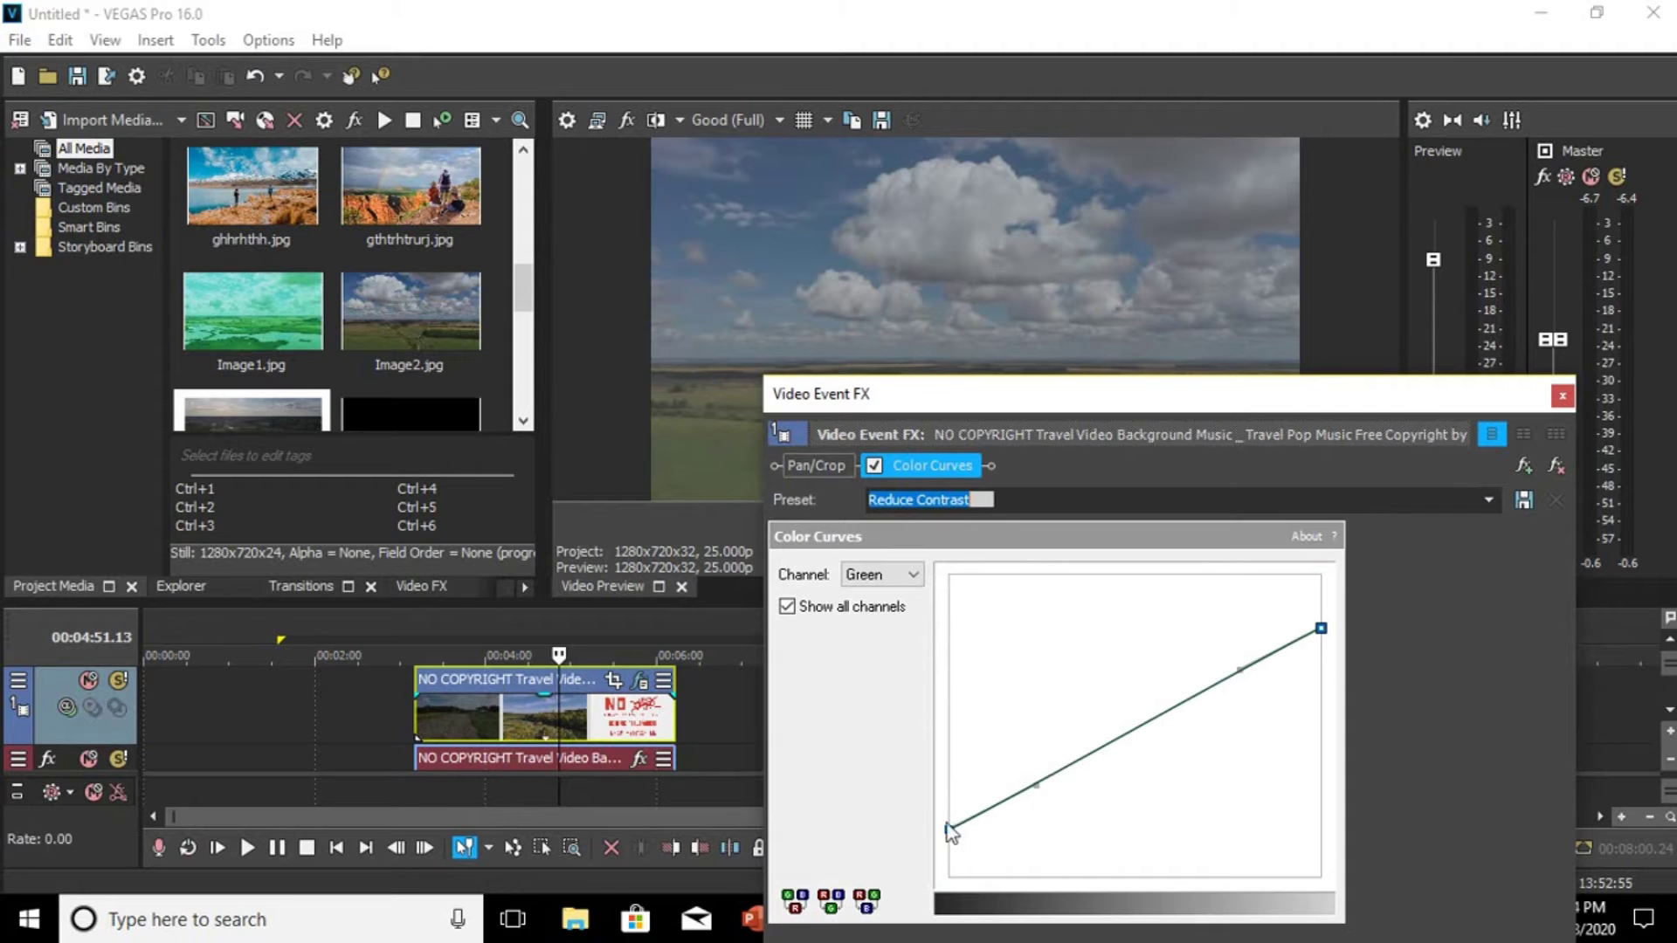
Step: Raise both ends of the green curve and bow its upper part upward, keeping the preview uncovered
left_click_drag(949, 830, 936, 767)
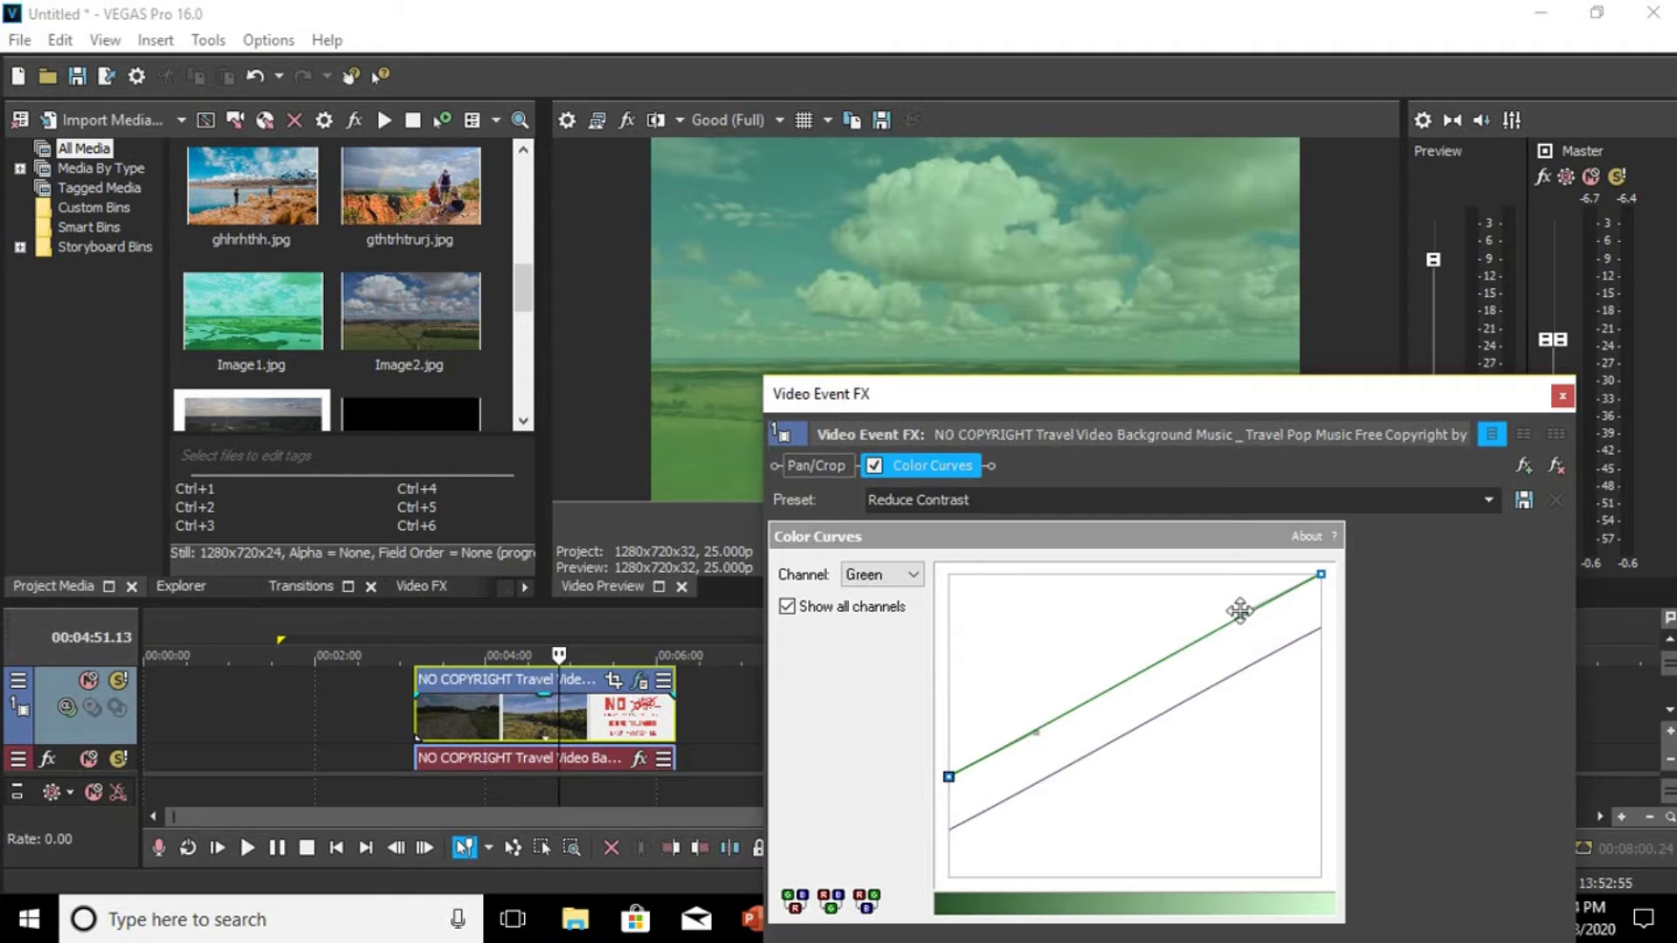
left_click_drag(1239, 618, 1133, 543)
left_click_drag(1265, 394, 1343, 599)
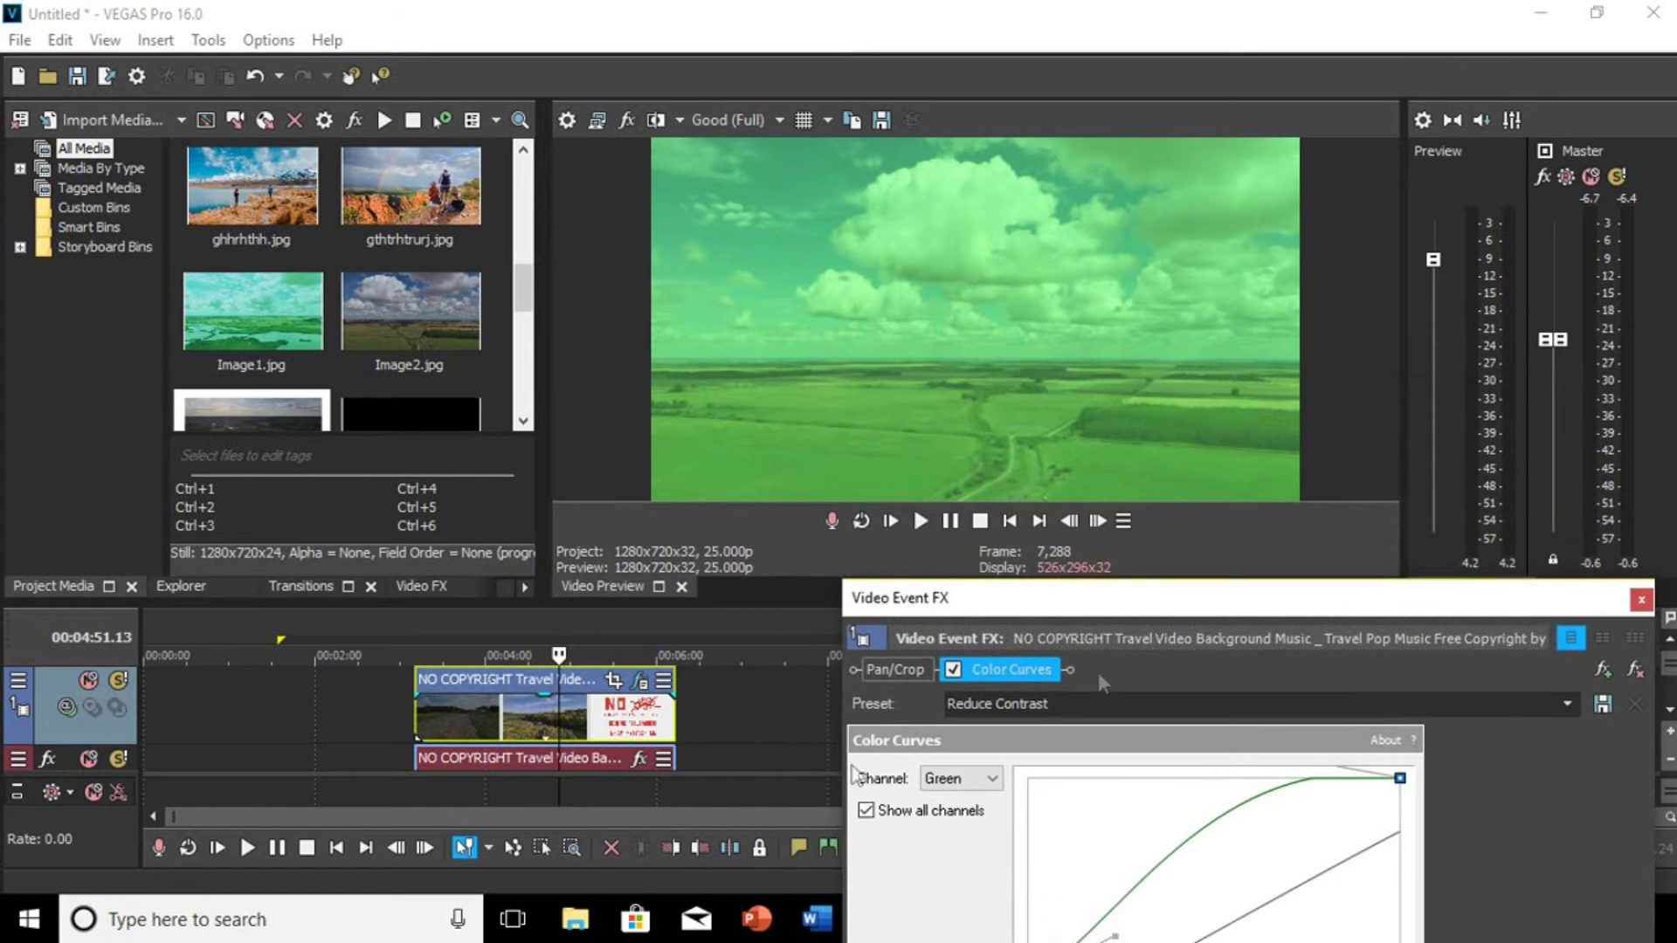
Step: Play the clip from about 00:03:59 and switch Color Curves to the Blue channel
left_click(484, 708)
key("space")
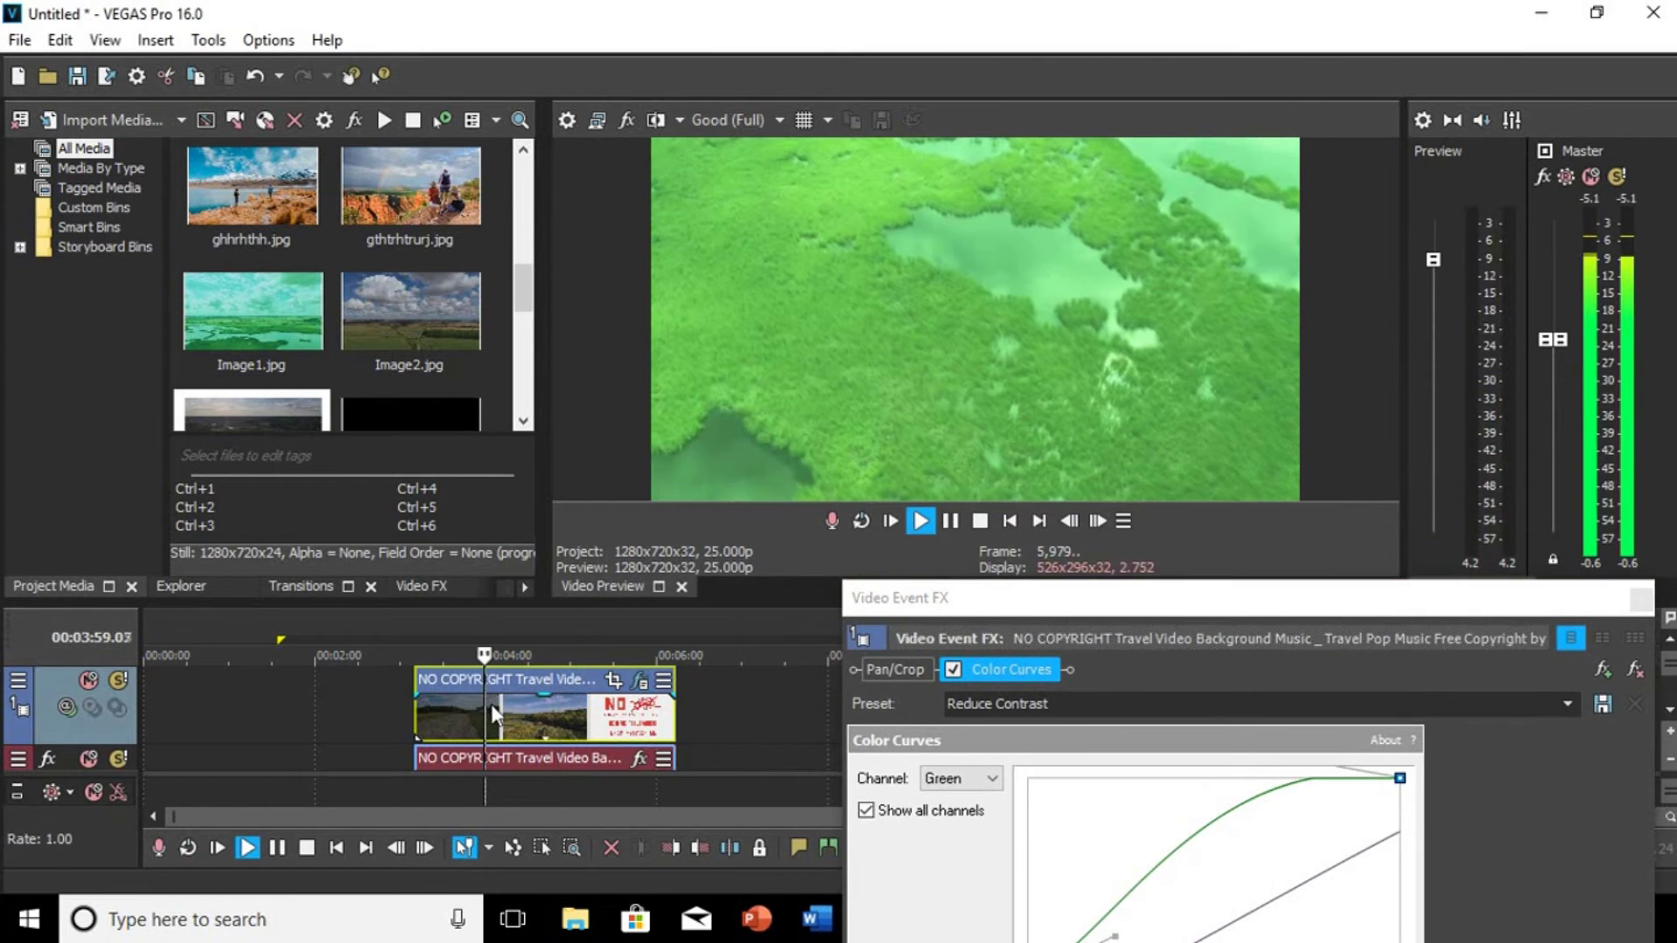
left_click_drag(1101, 607, 1139, 506)
left_click(1003, 675)
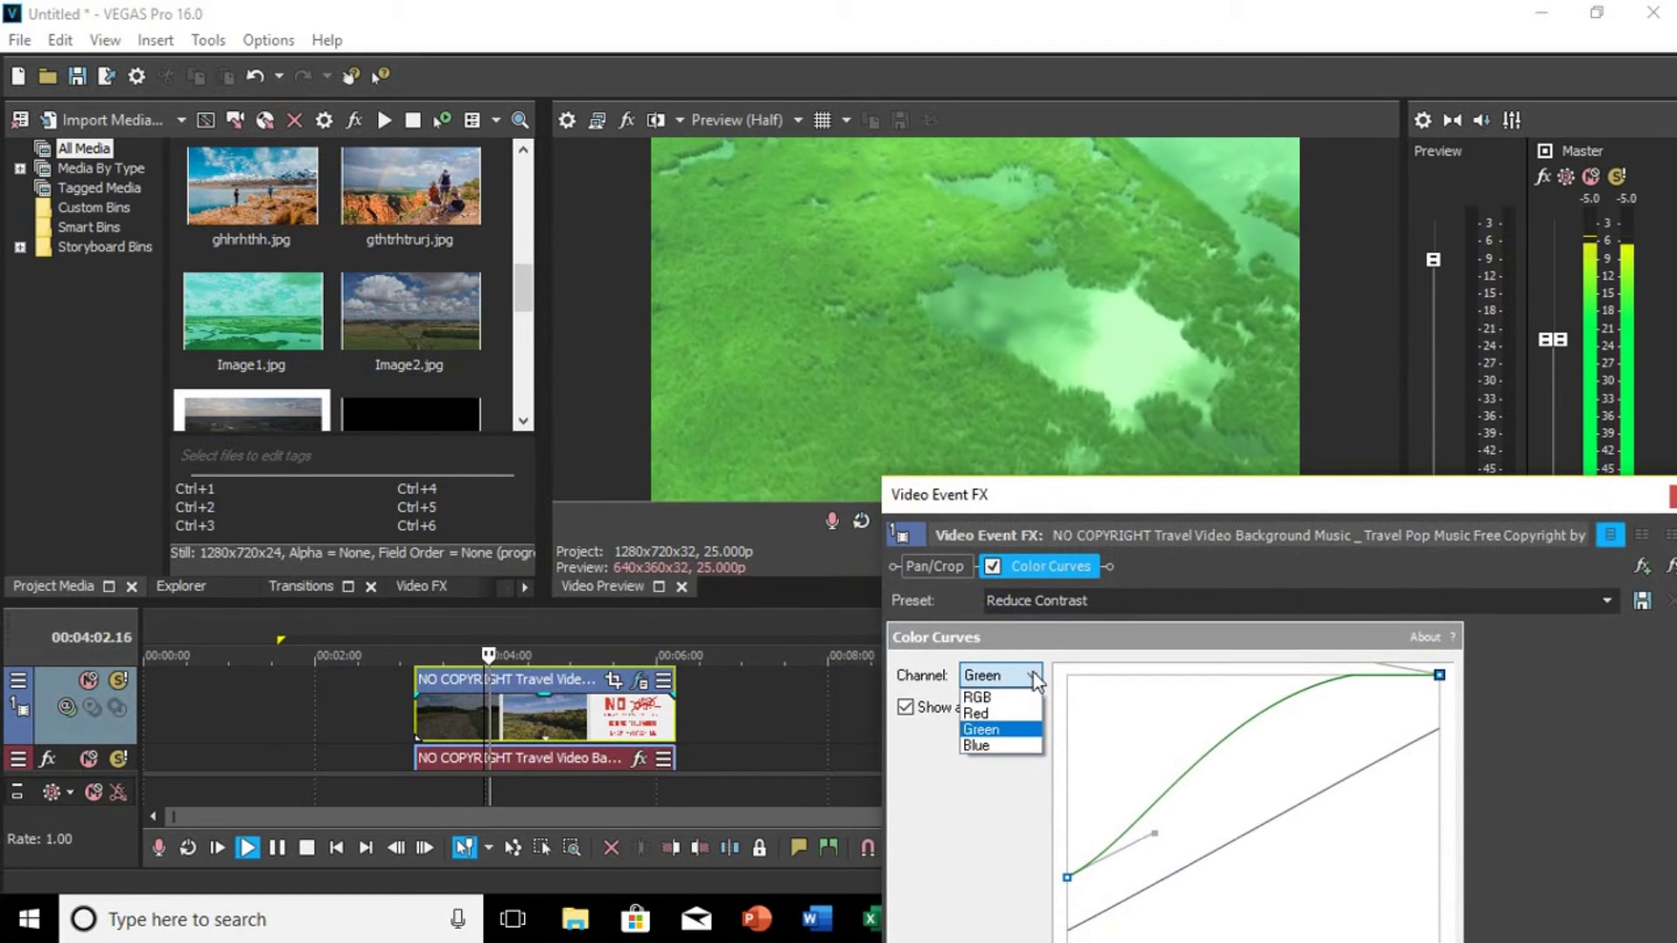
left_click(982, 748)
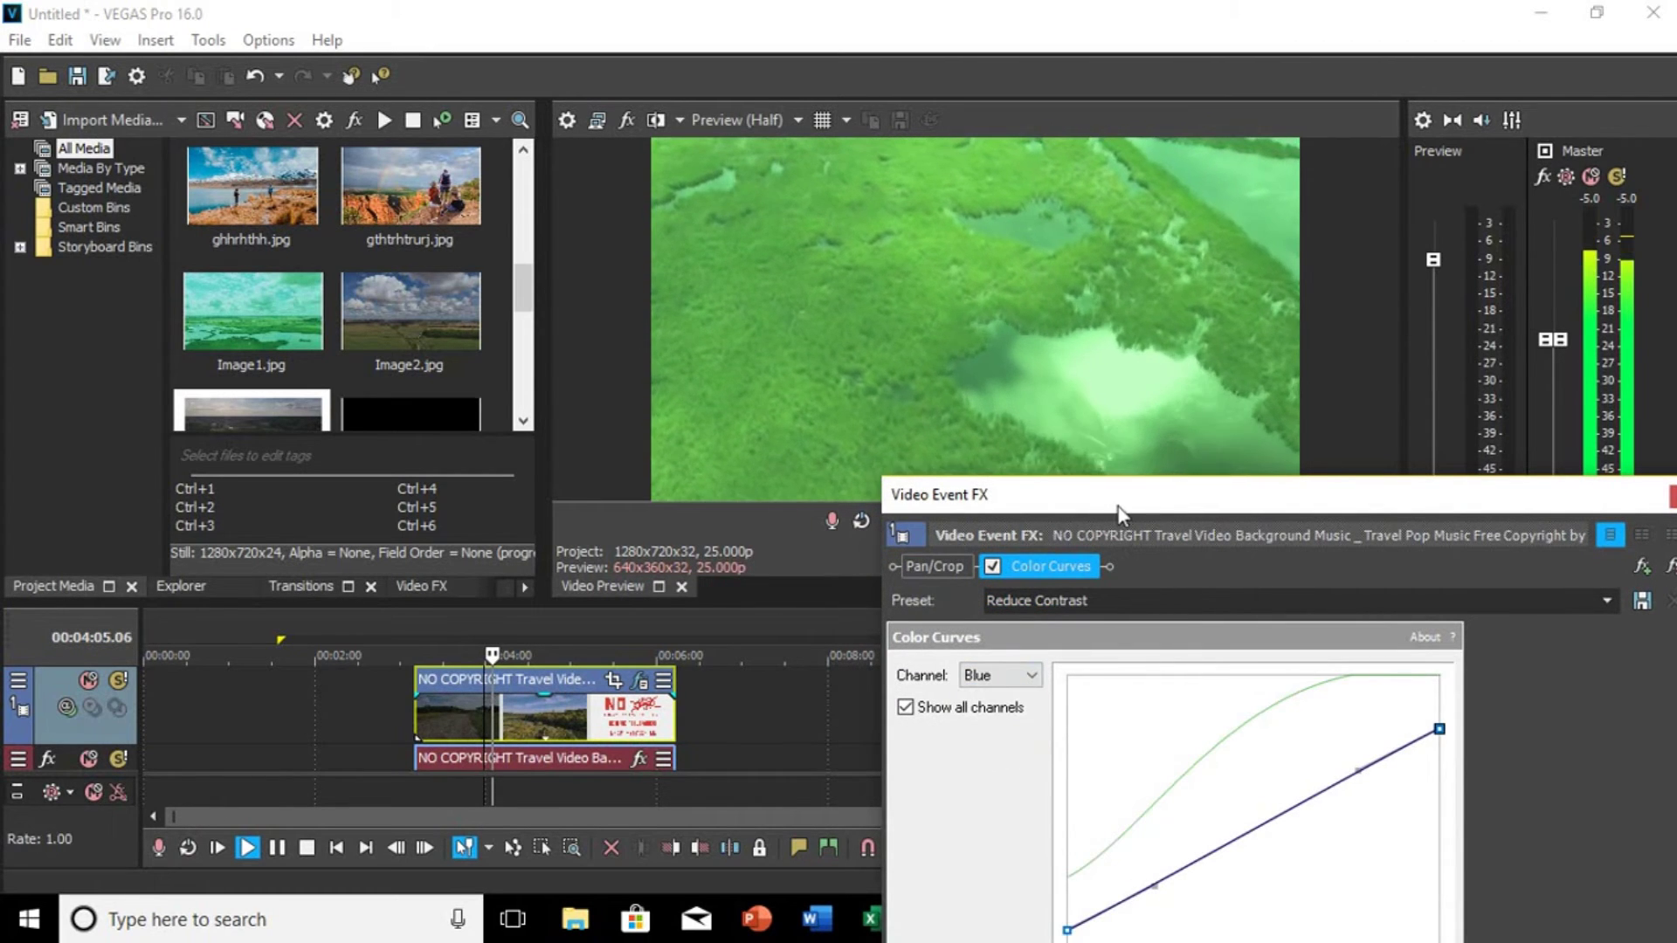
Step: Stop playback at 00:04:03.02 and apply the Increase Contrast preset to Color Curves
left_click_drag(1120, 513, 1011, 519)
left_click(490, 725)
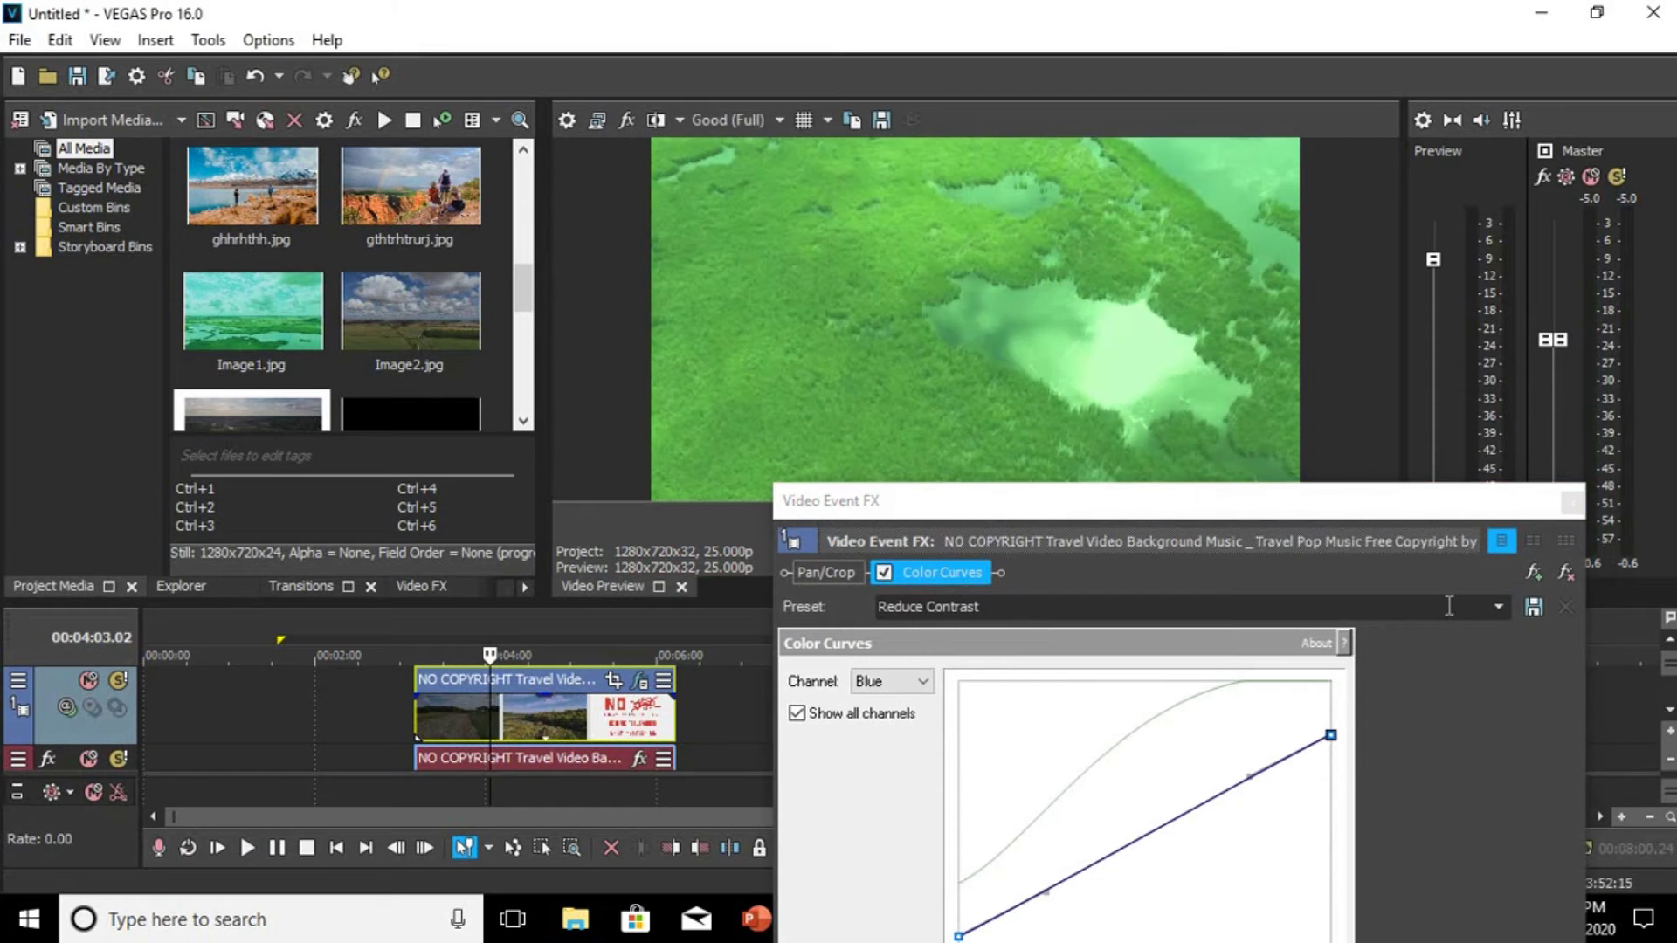
left_click(1497, 606)
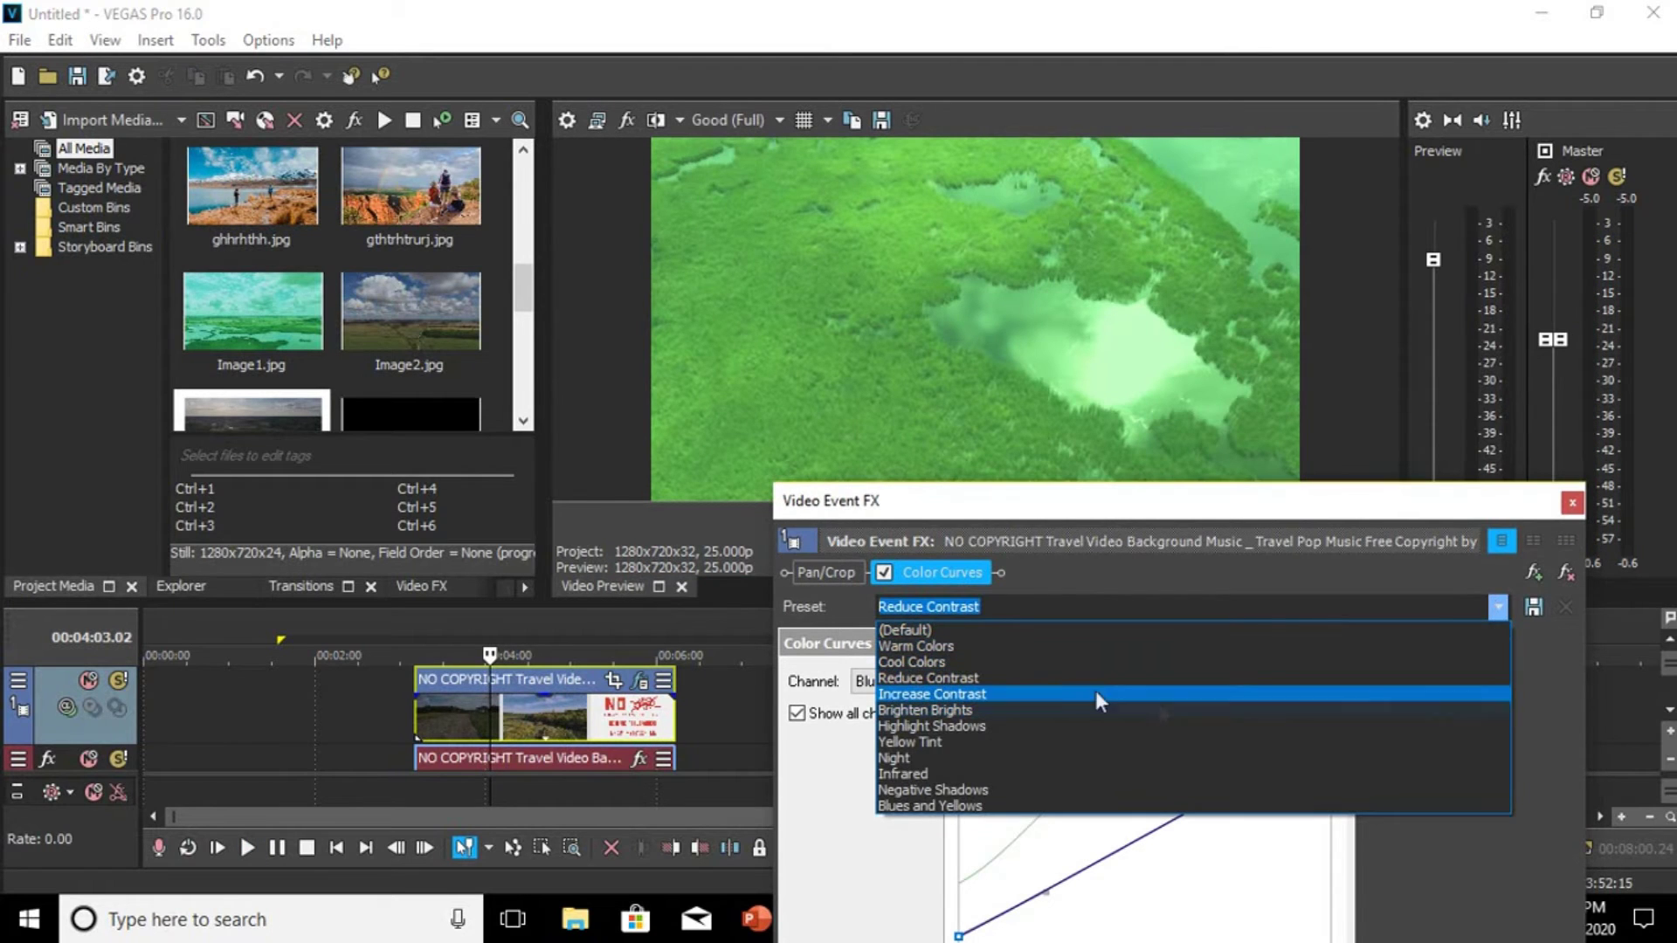
left_click(1038, 694)
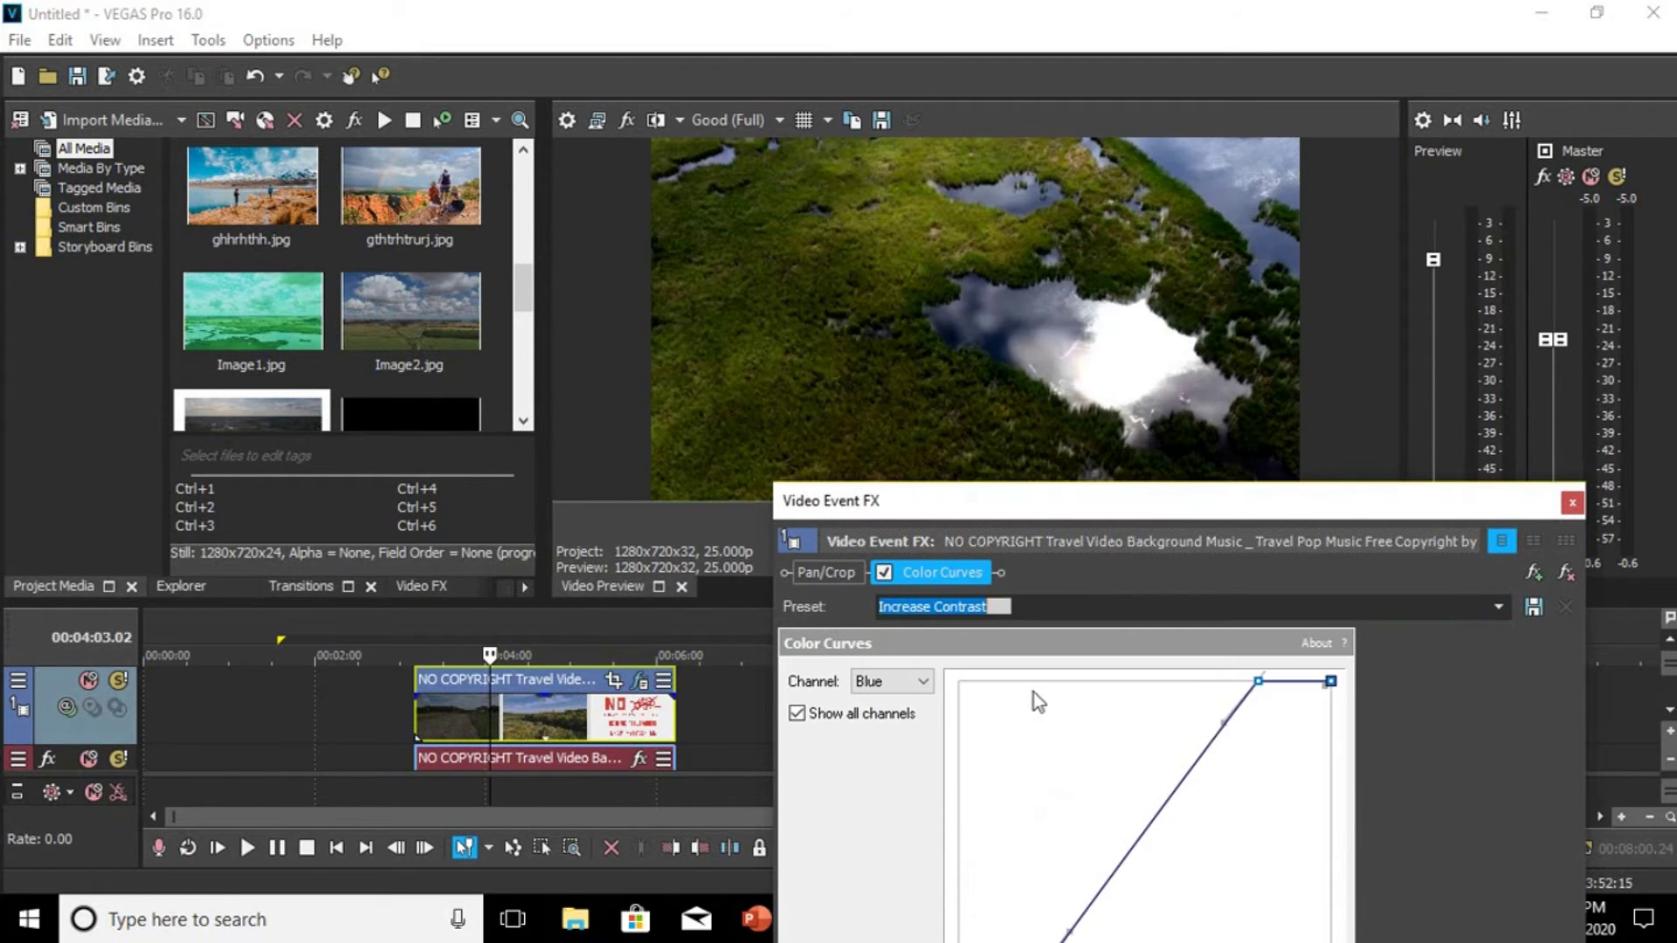
Step: Apply the Highlight Shadows preset to Color Curves, followed by the Yellow Tint preset
left_click(1497, 609)
left_click(1135, 724)
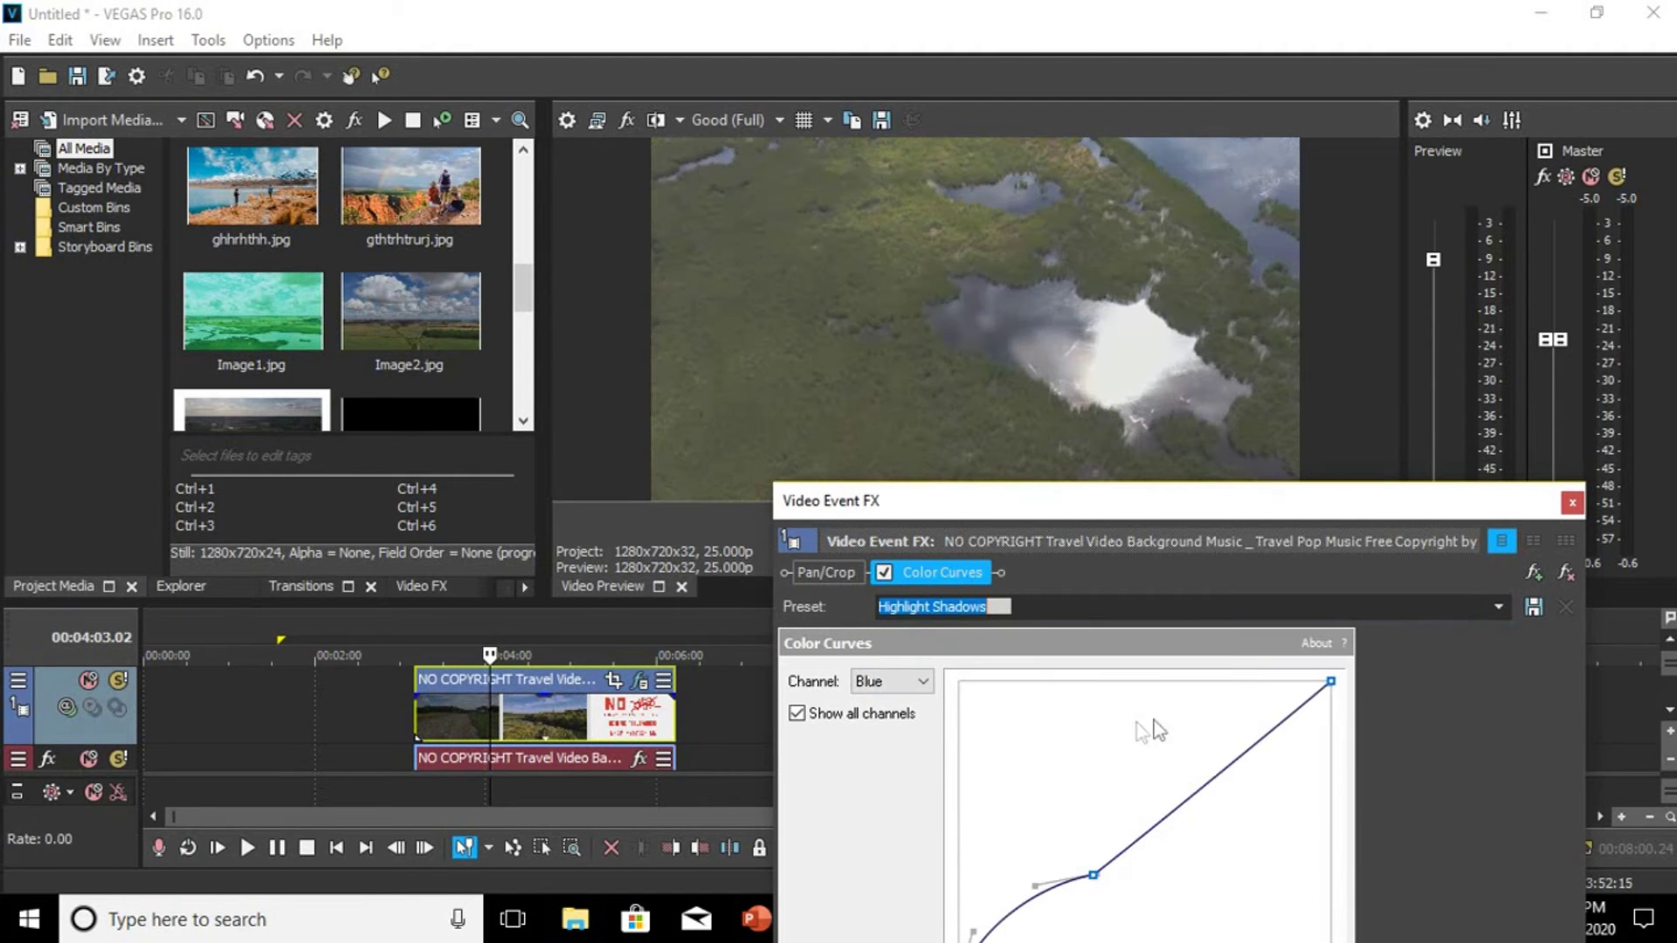
left_click(1502, 606)
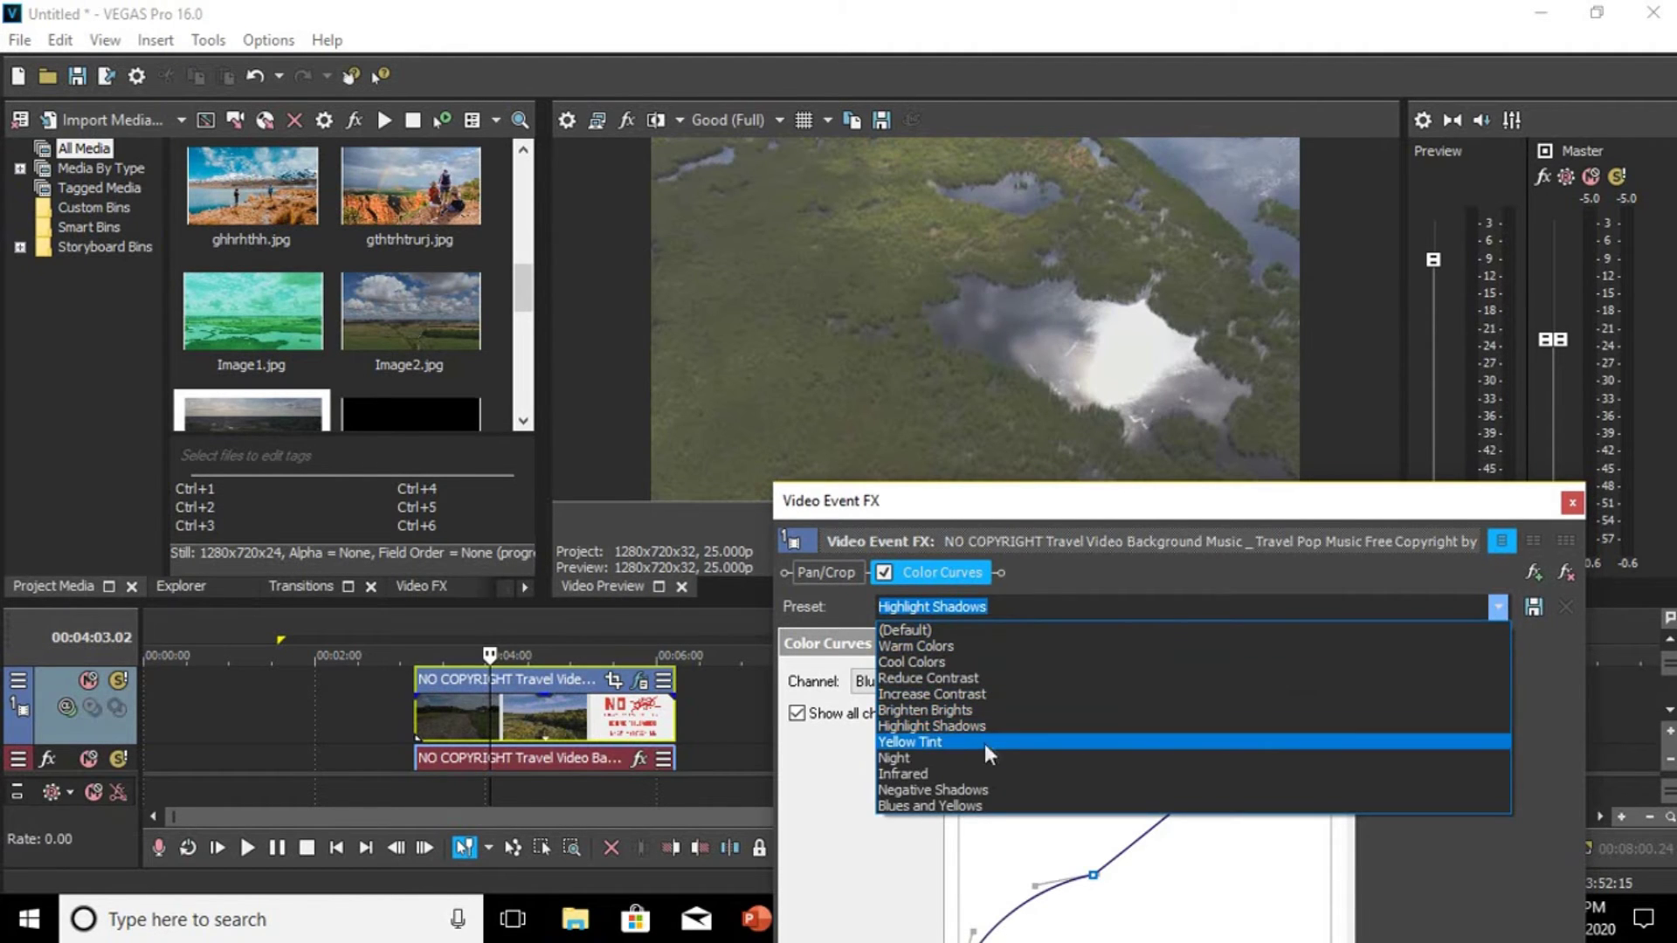
left_click(980, 742)
Step: Apply the Negative Shadows preset and move the Video Event FX window slightly up to show more of the curve
left_click(1497, 607)
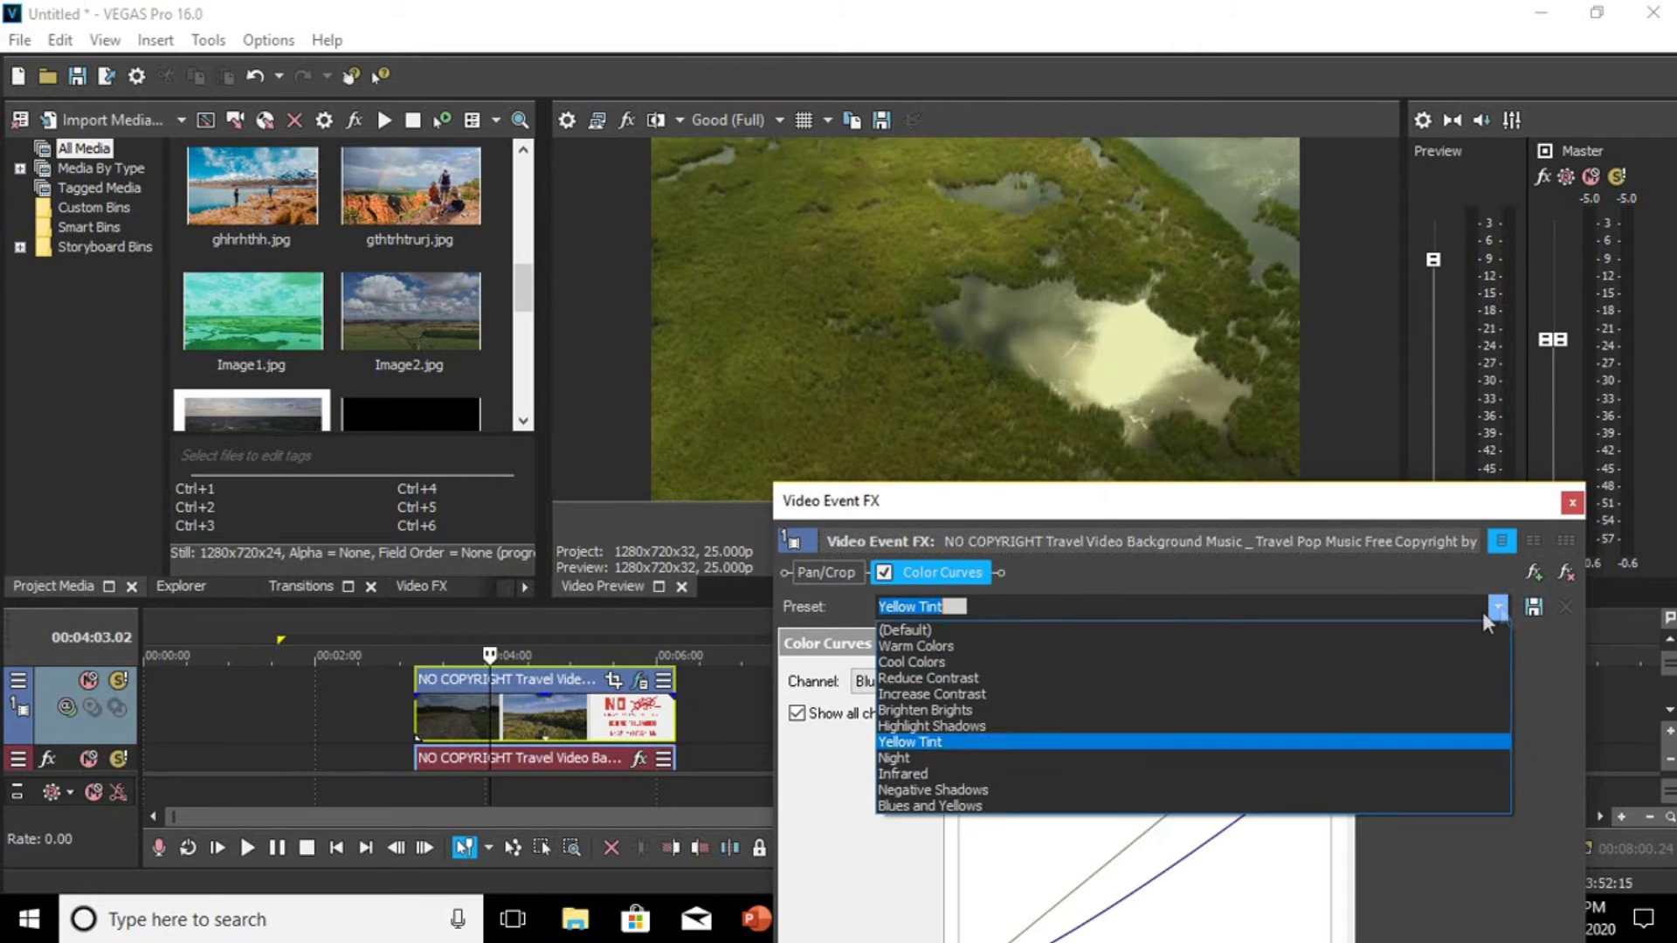
left_click(1139, 789)
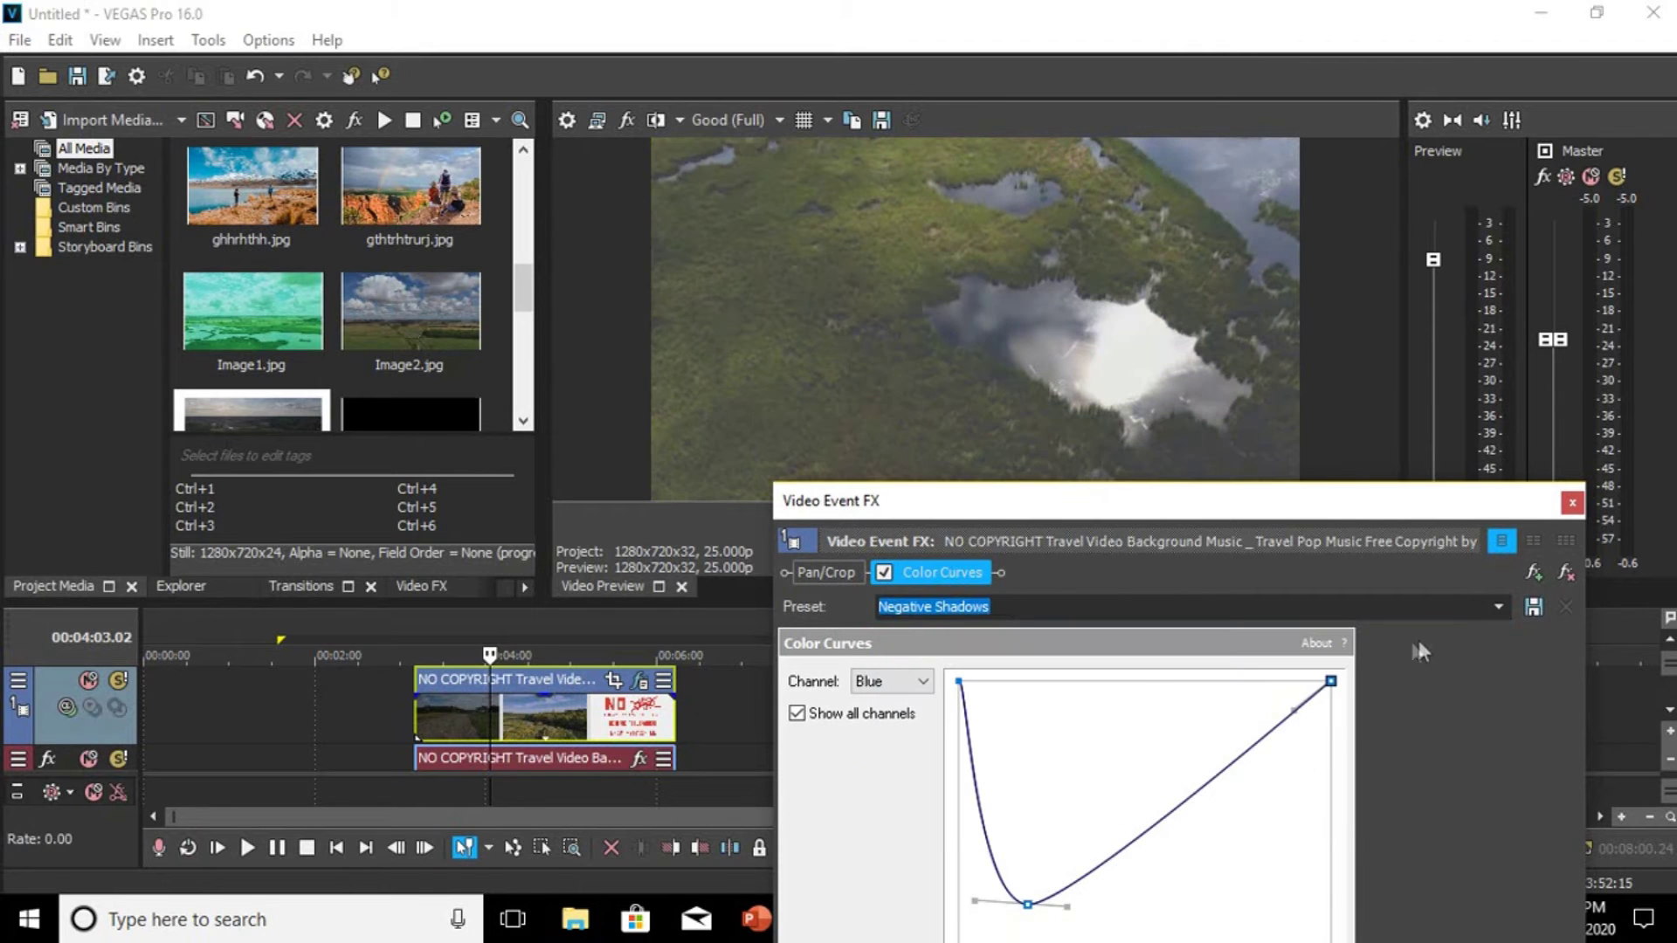
left_click_drag(1259, 516, 1286, 456)
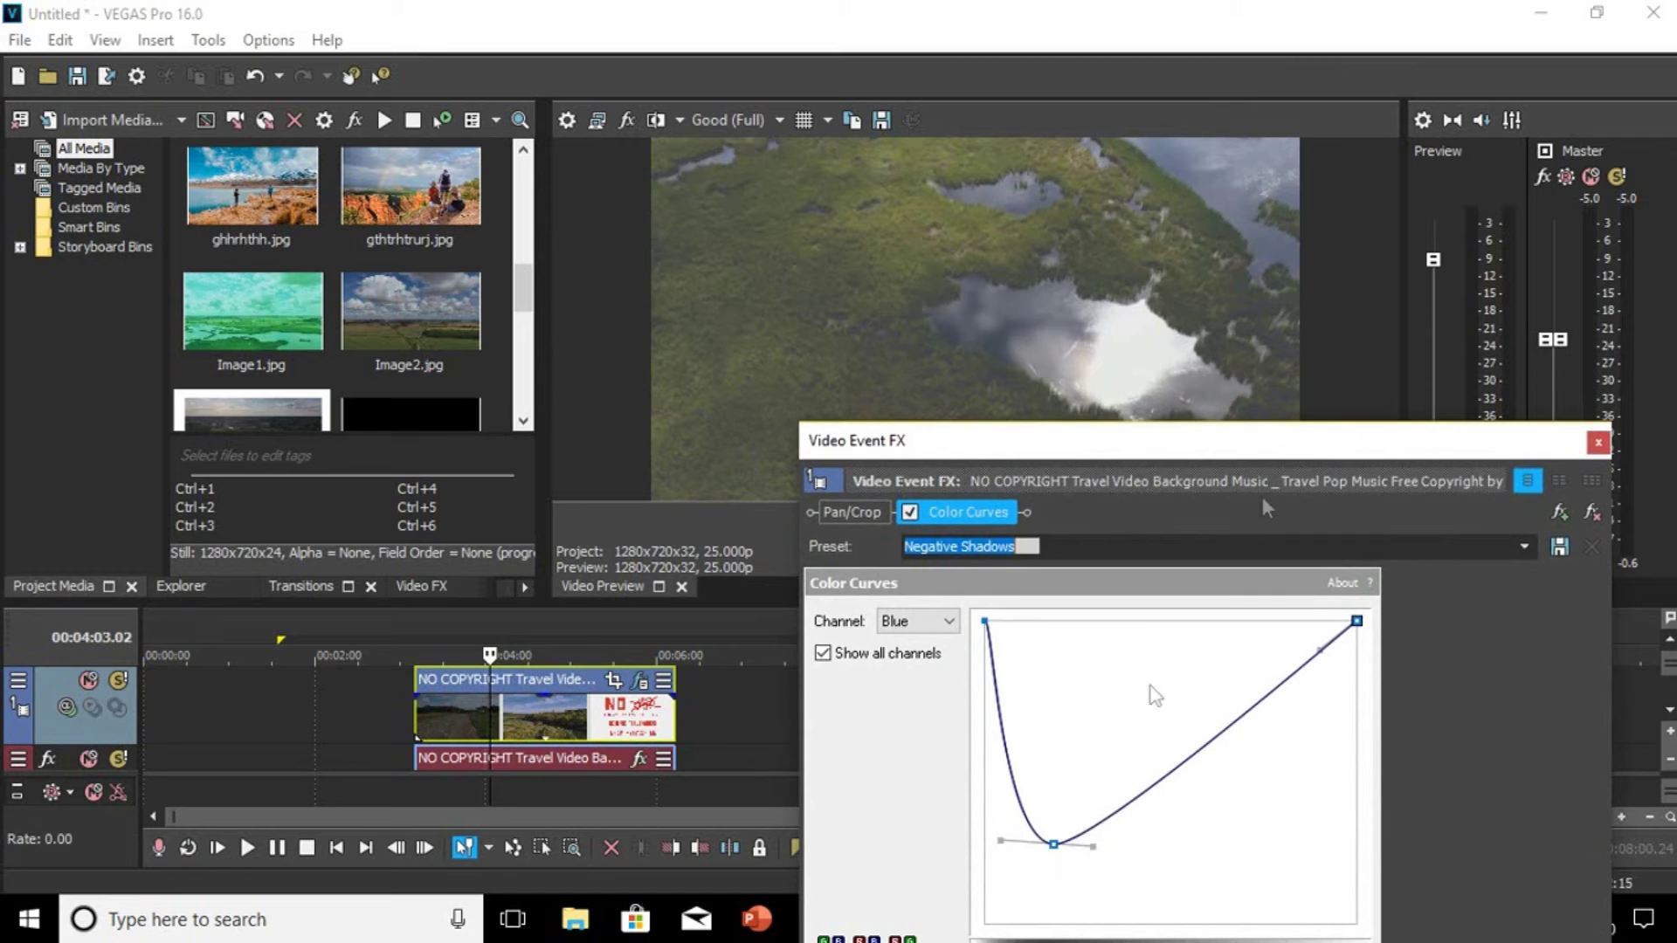
Step: Try lowering the blue curve's dip point to the bottom of the graph, and undo that change
left_click(1054, 839)
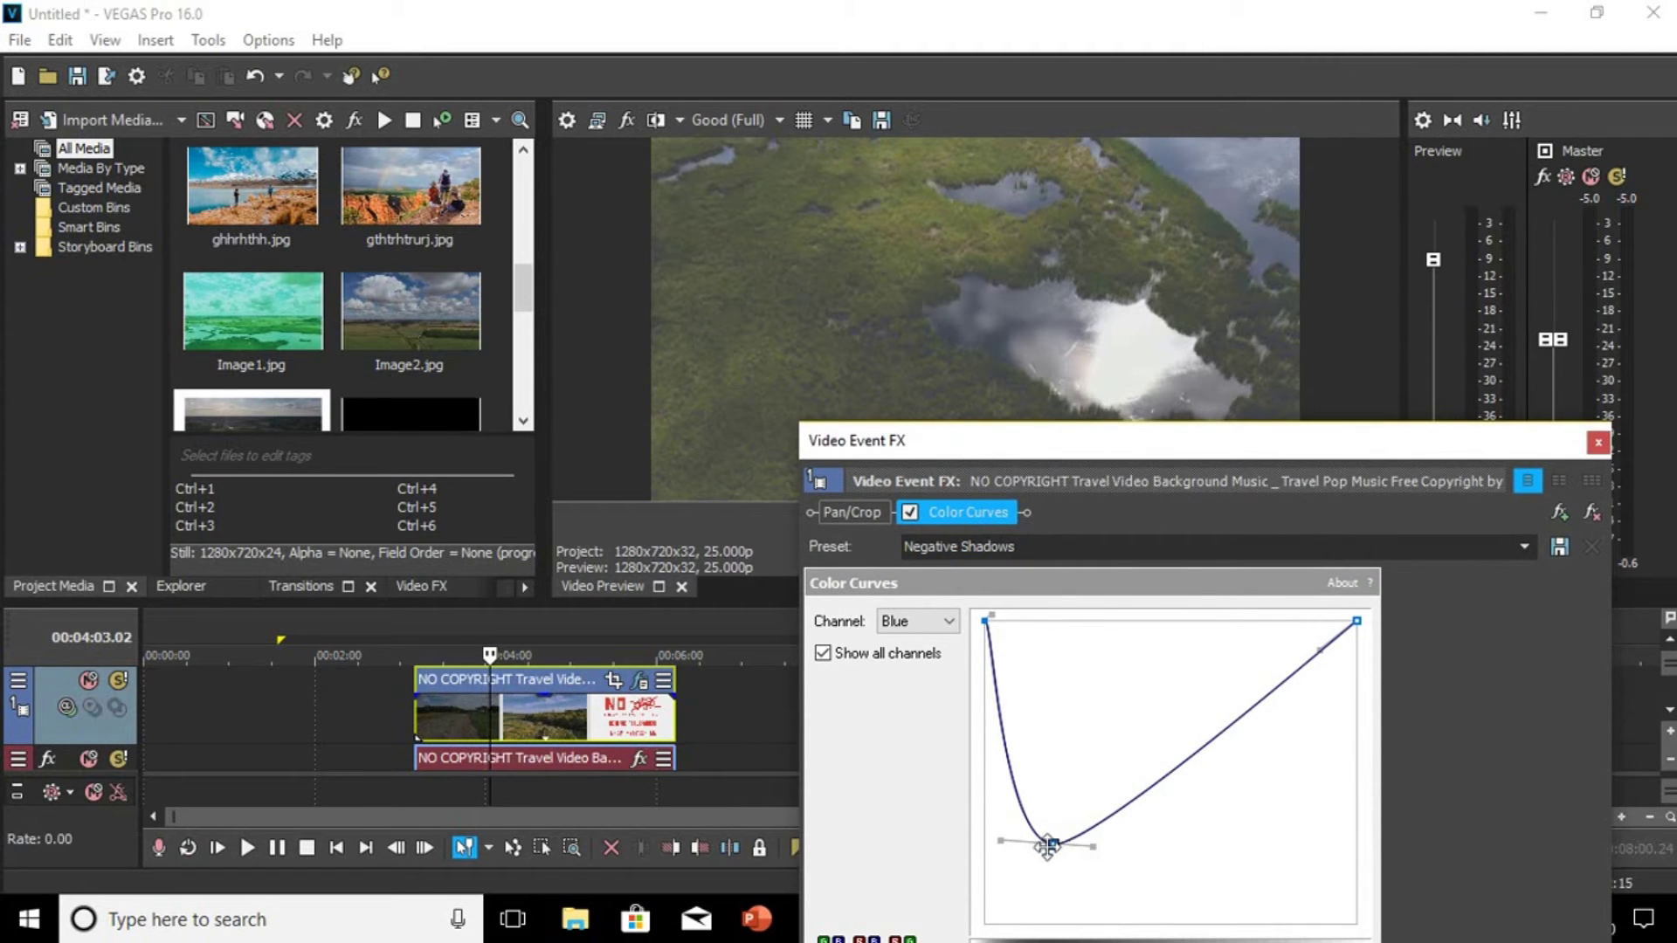
left_click_drag(1050, 840, 1054, 897)
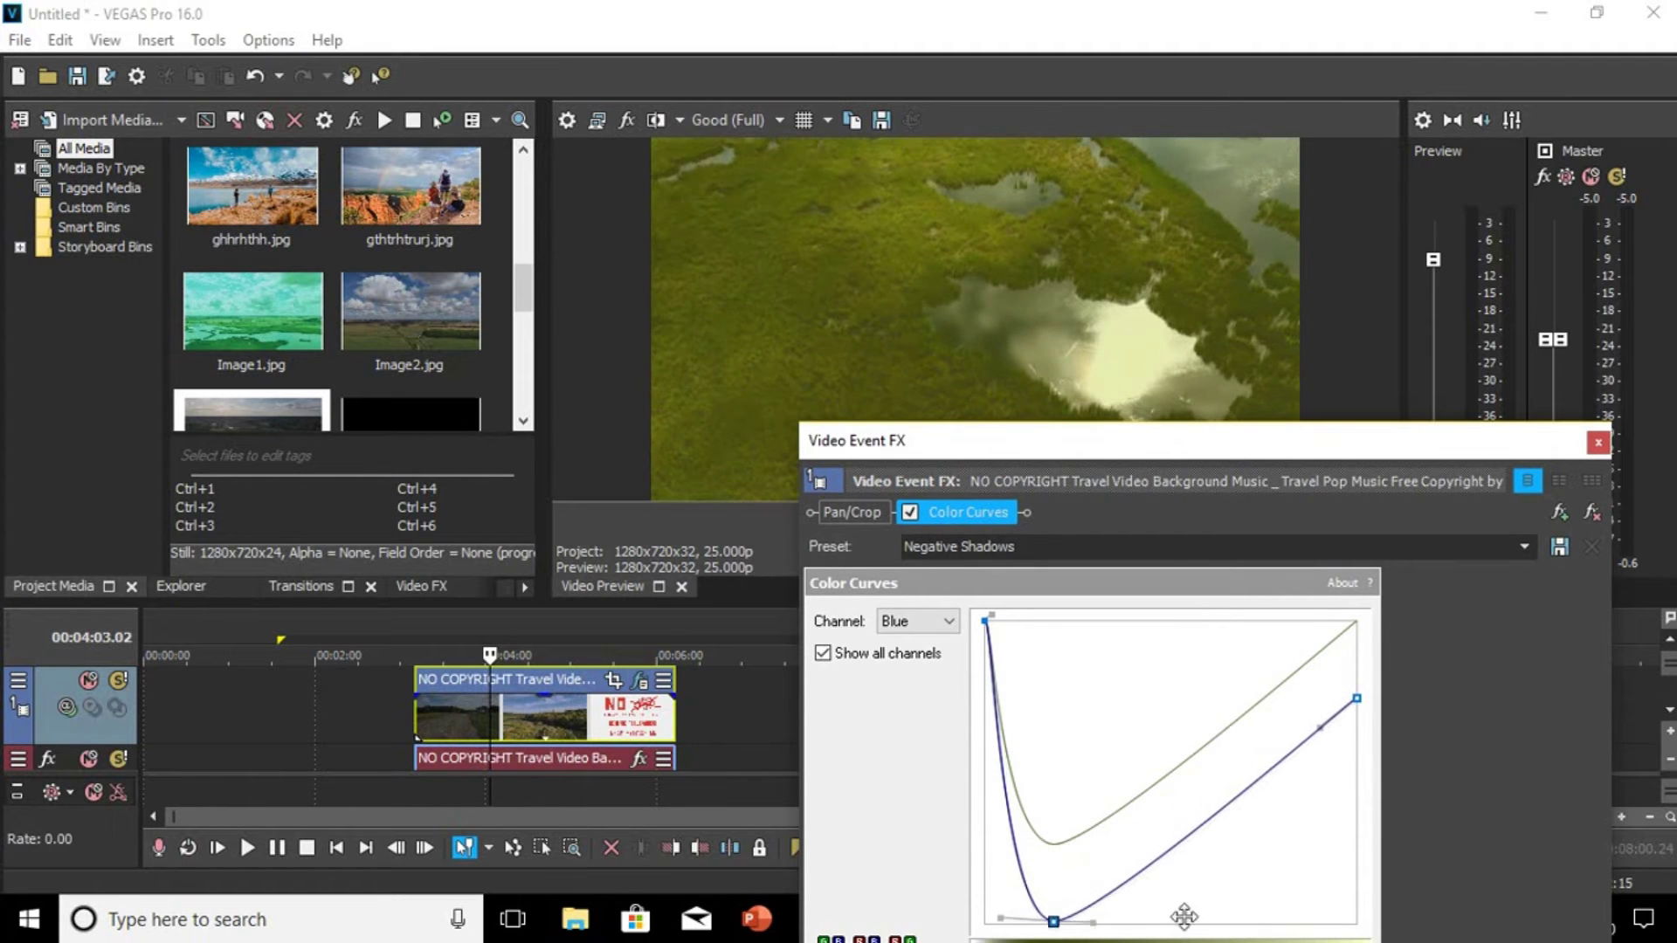
key("ctrl+z")
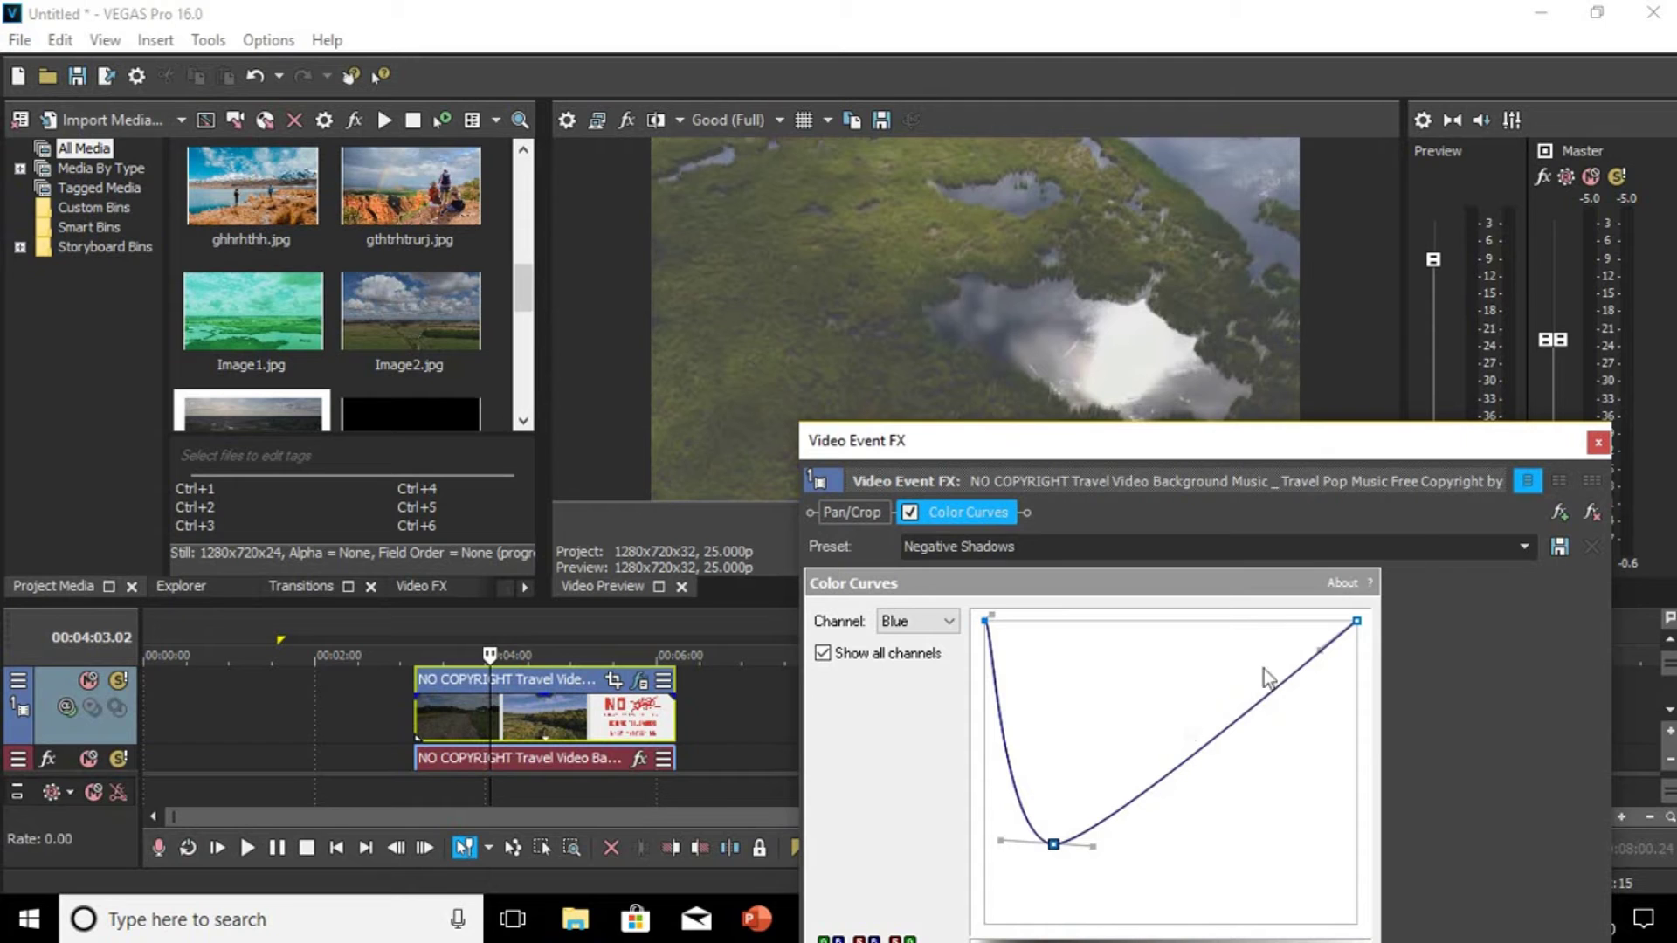
Step: Change the Color Curves preset to Blues and Yellows
left_click(1524, 548)
left_click(1099, 761)
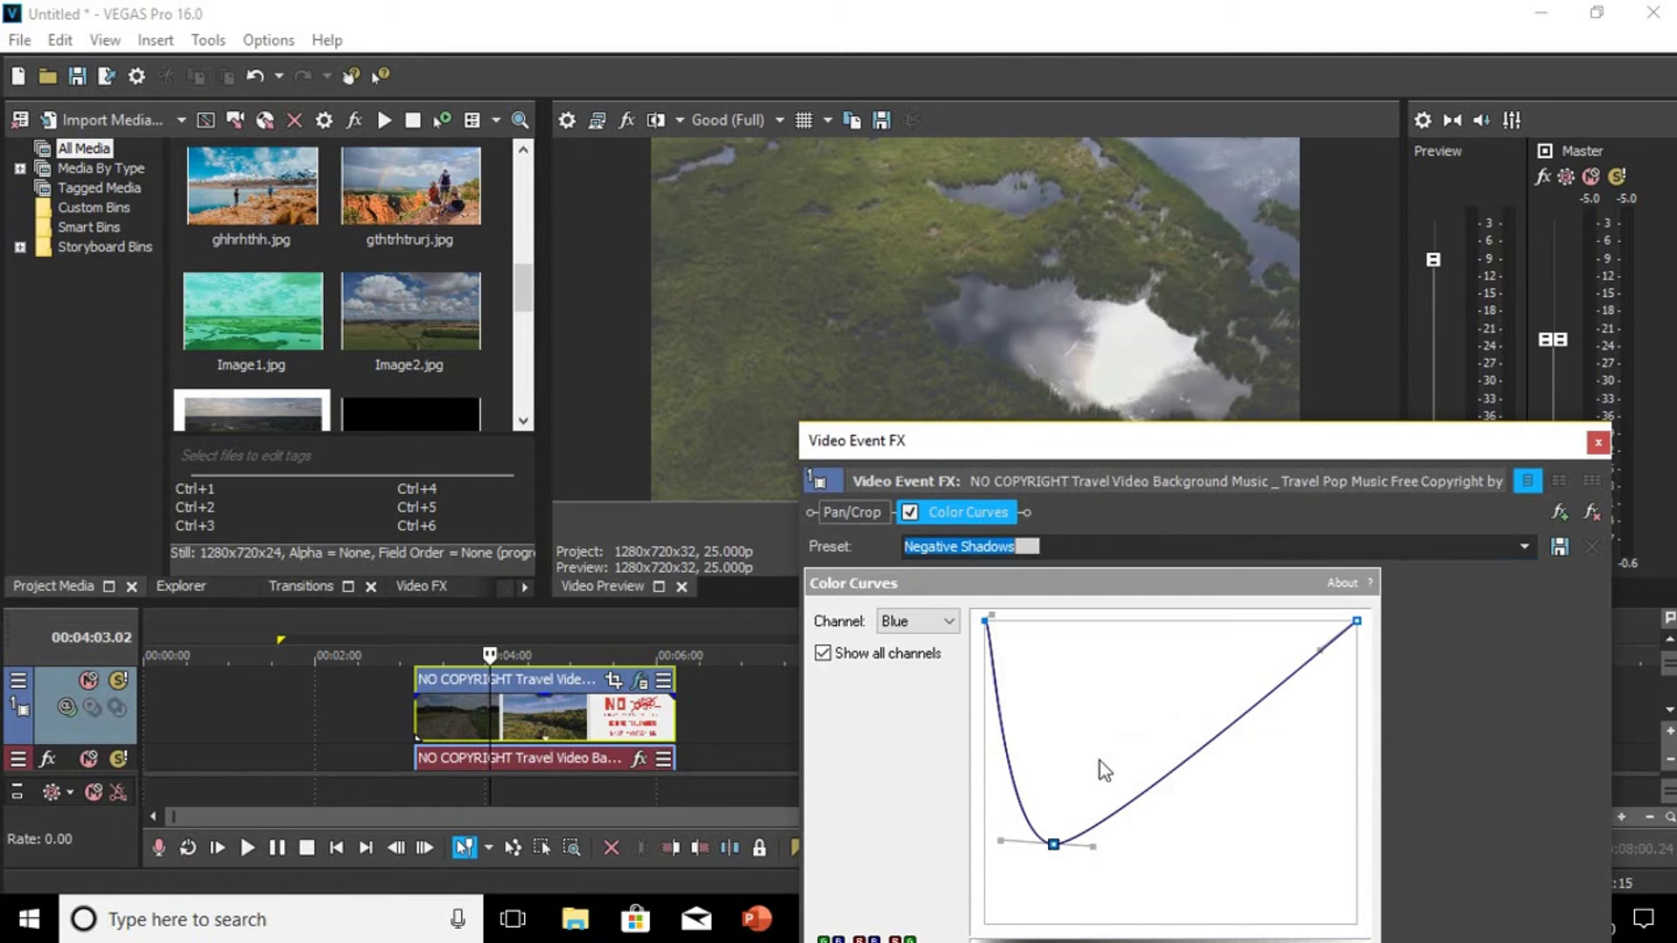
left_click(1516, 546)
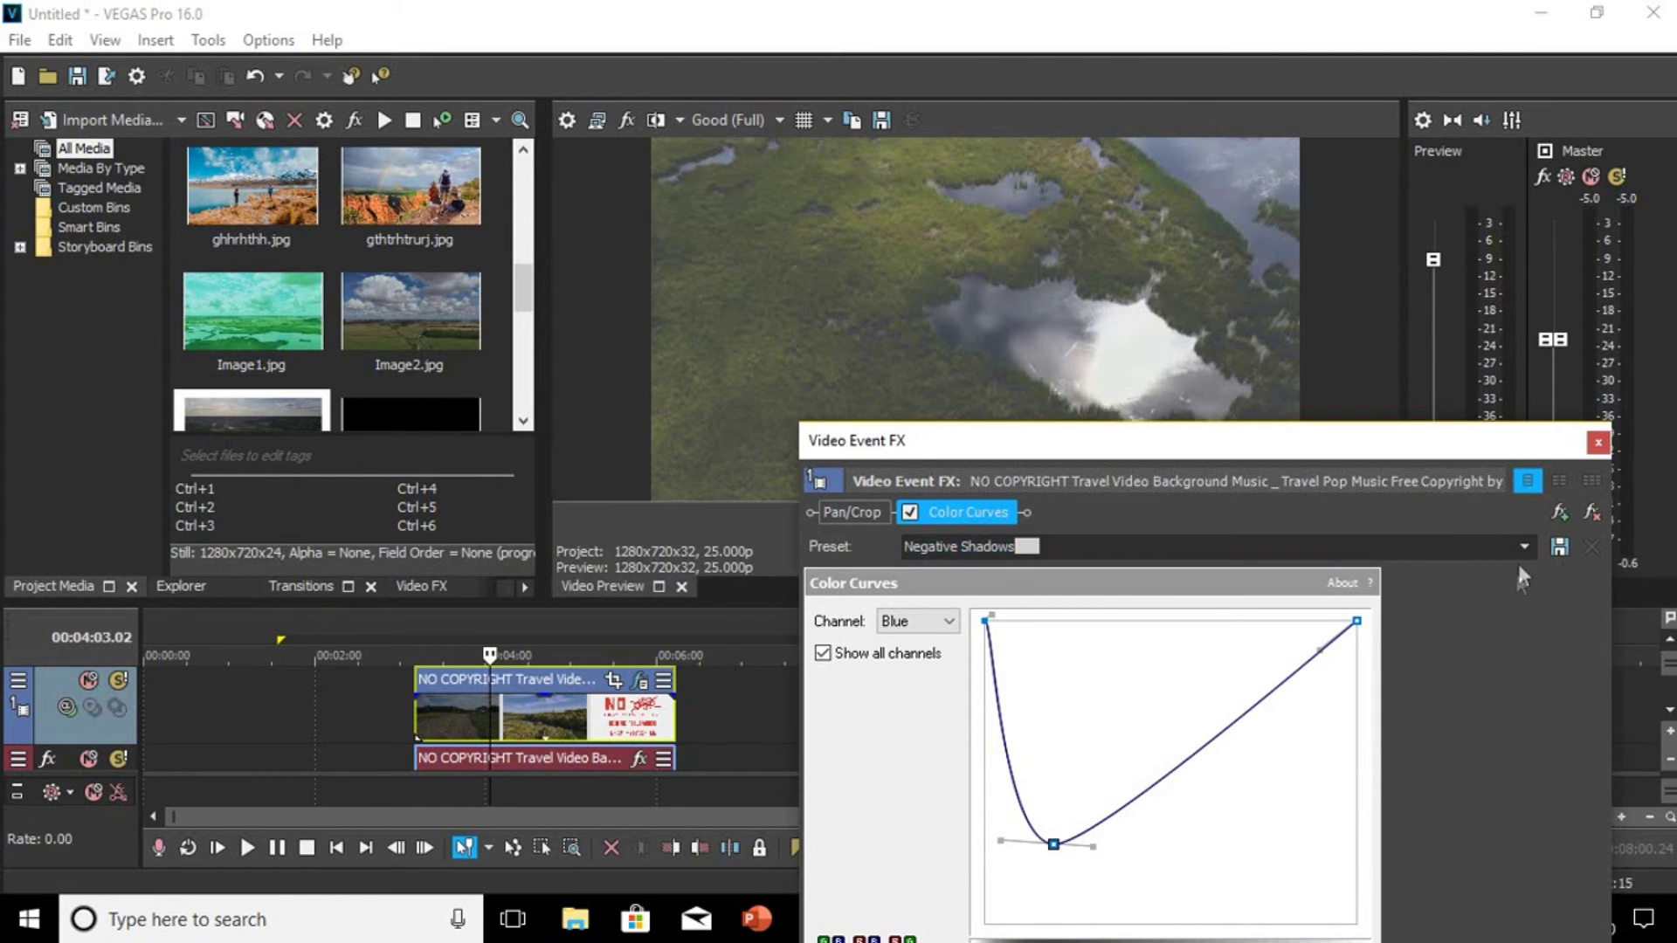
left_click(1524, 547)
left_click(1174, 749)
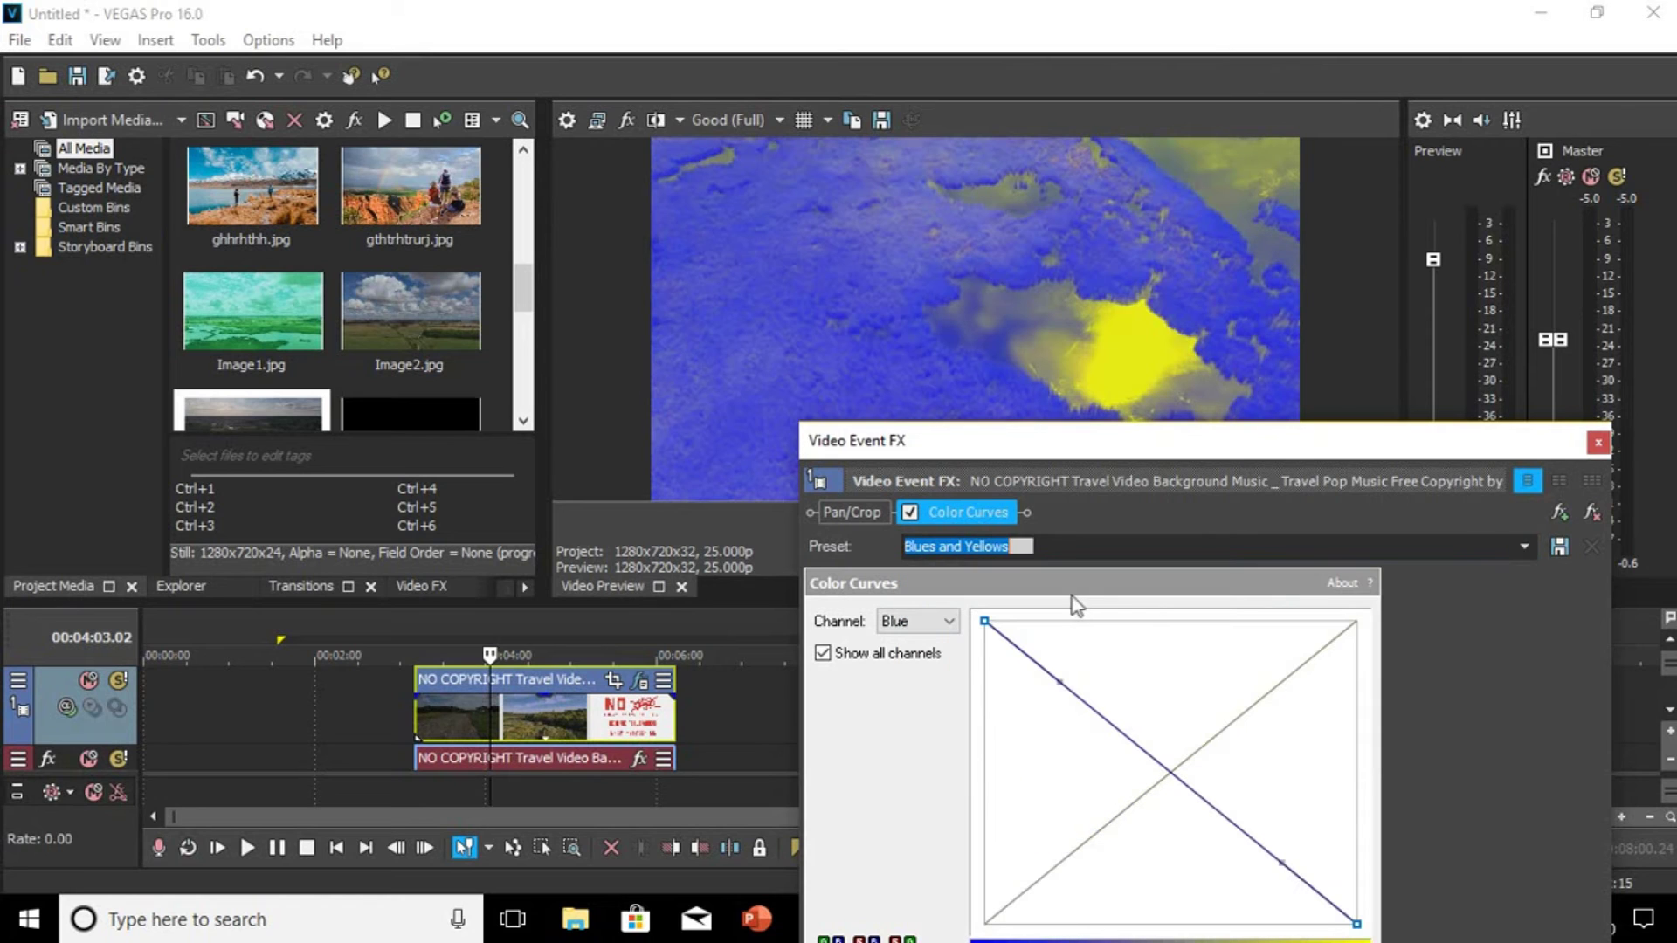
Step: Apply the Warm Colors preset to Color Curves
left_click(1522, 546)
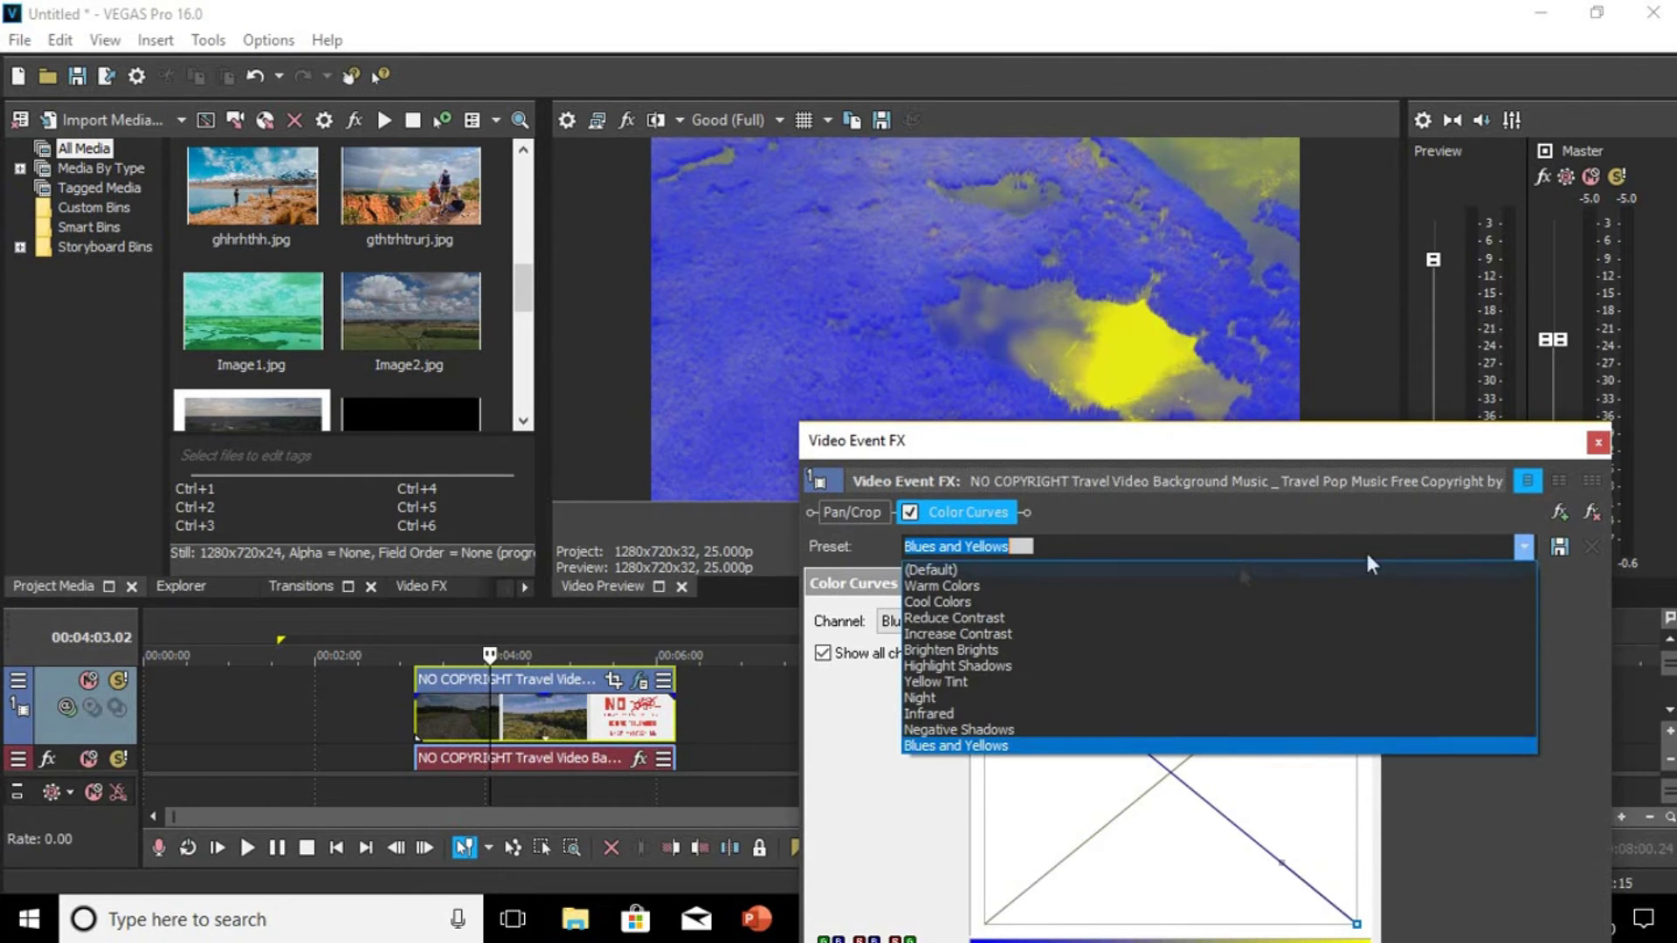
left_click(1129, 580)
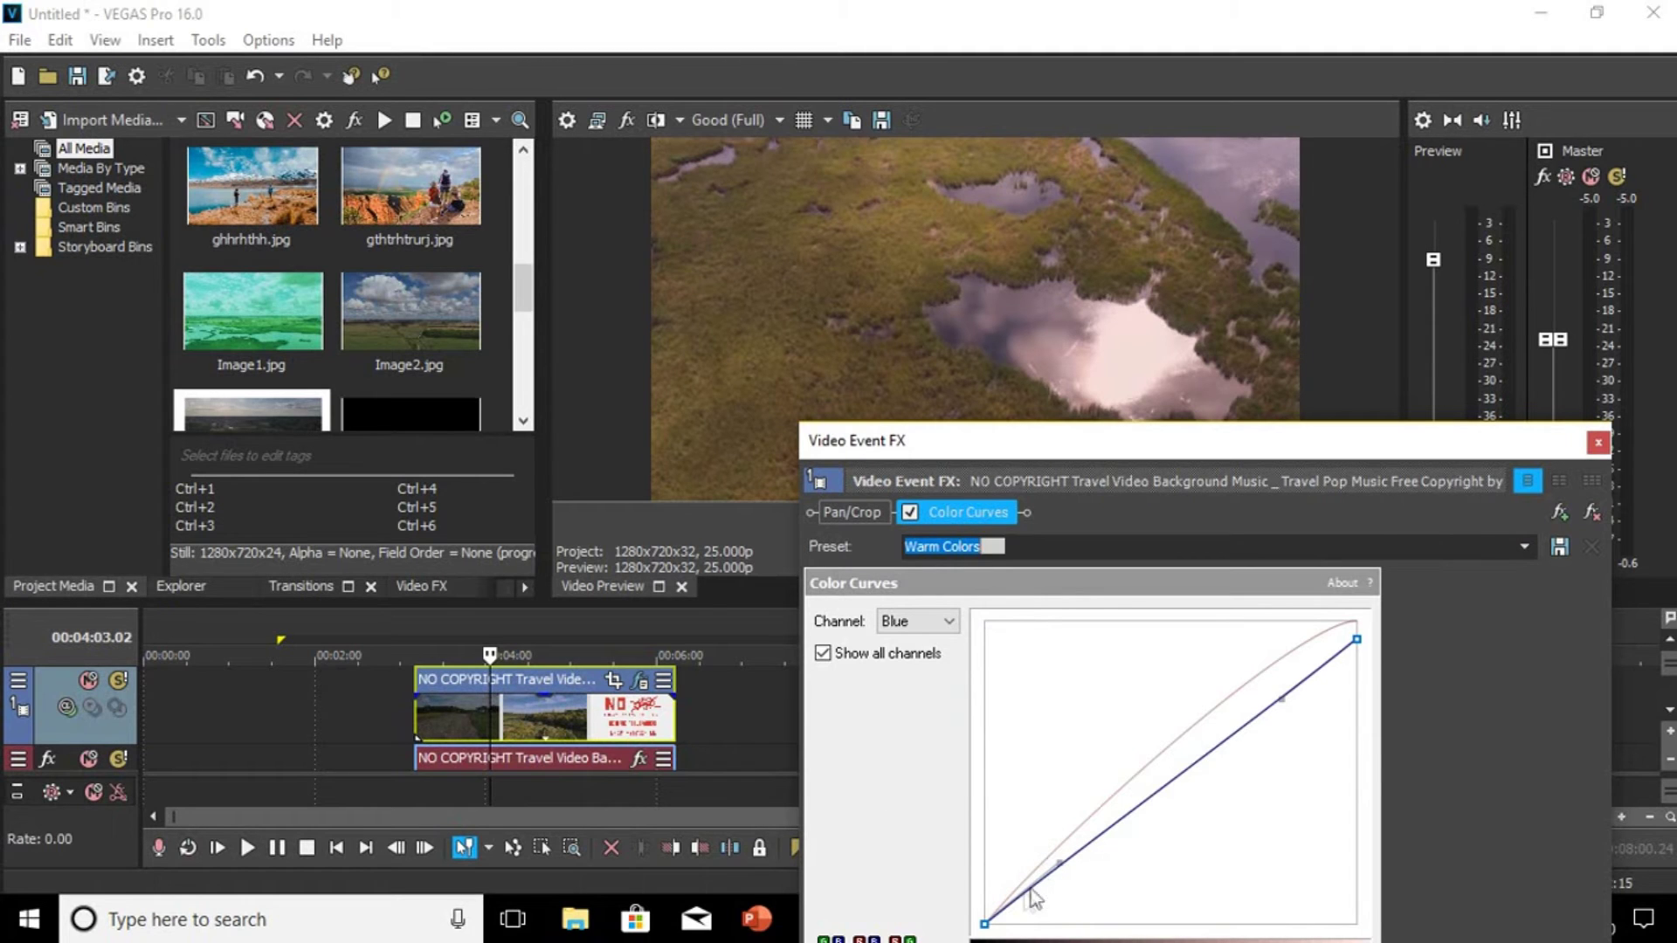
left_click(1521, 547)
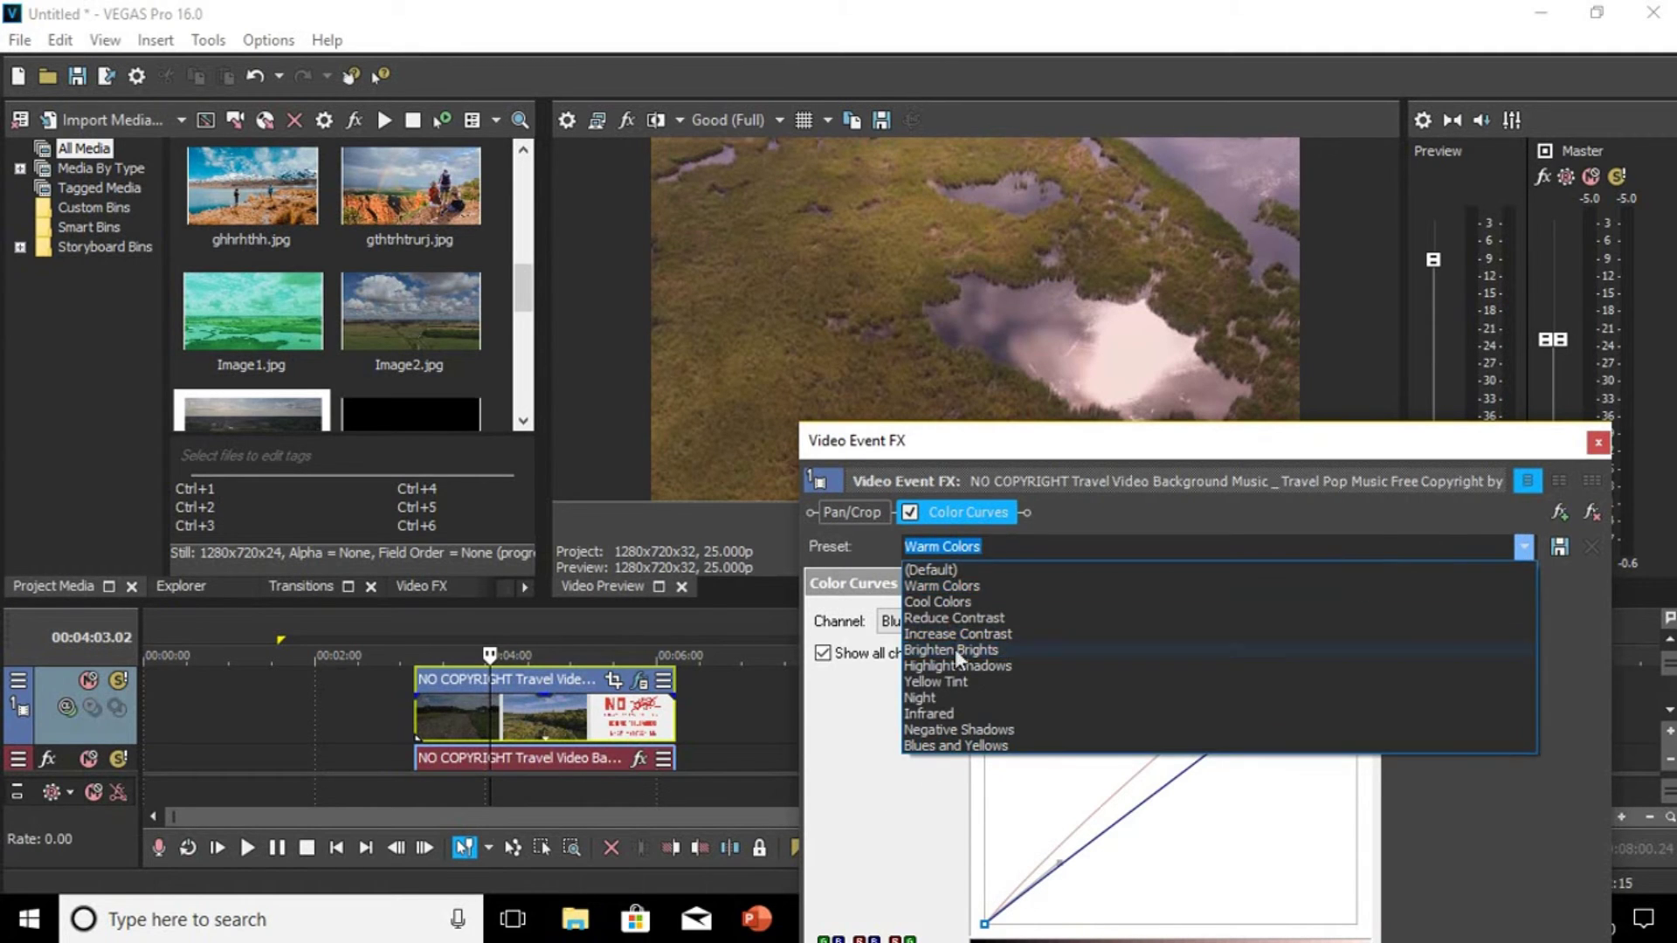
left_click(986, 584)
Step: Raise both ends of the blue curve slightly and bow its upper part strongly upward
left_click_drag(983, 919, 963, 846)
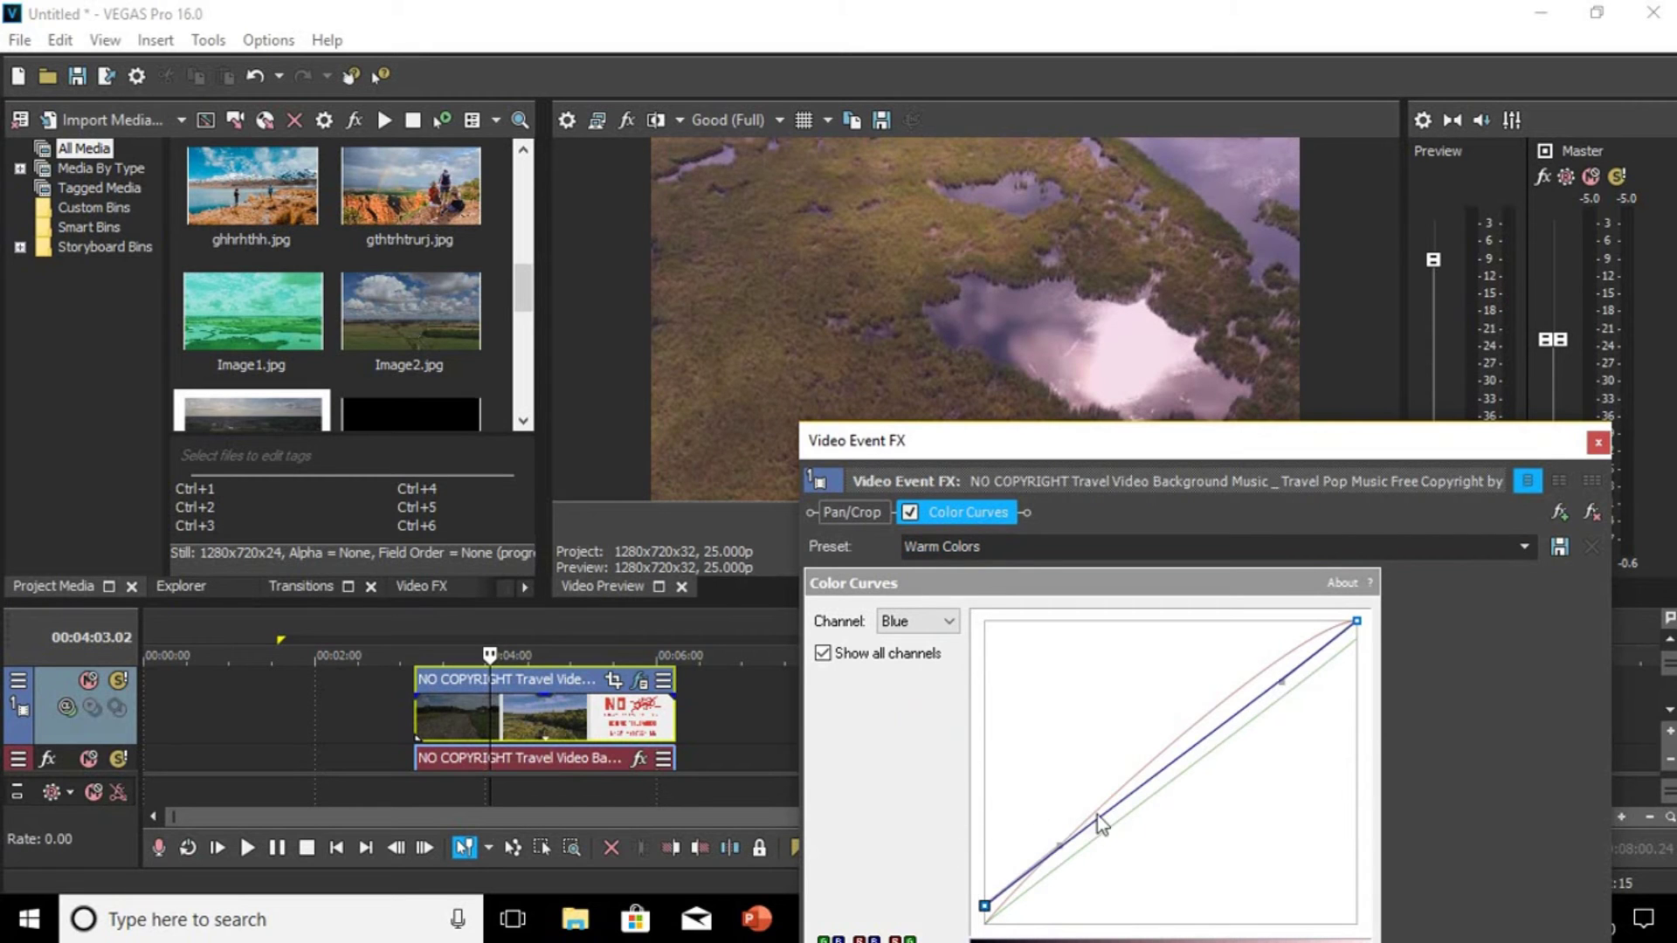
left_click_drag(1120, 809, 1083, 792)
left_click_drag(1282, 688, 1066, 587)
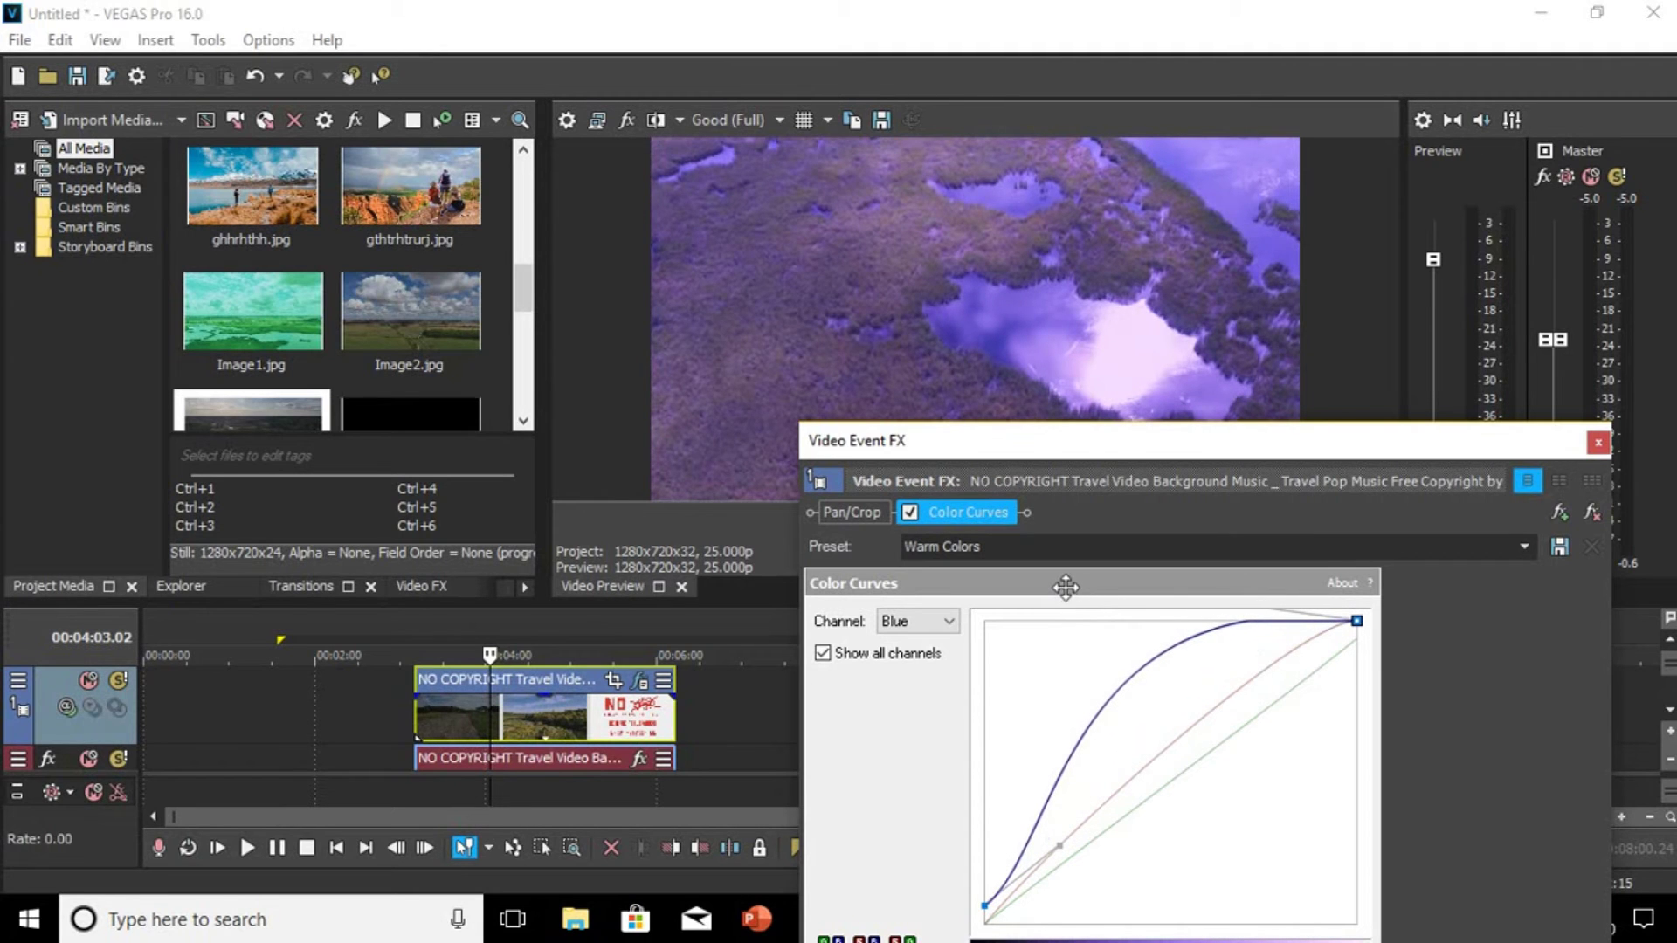
Step: Move the playhead to the start of the clip and briefly preview the tinted footage
left_click(410, 677)
key("space")
key("space")
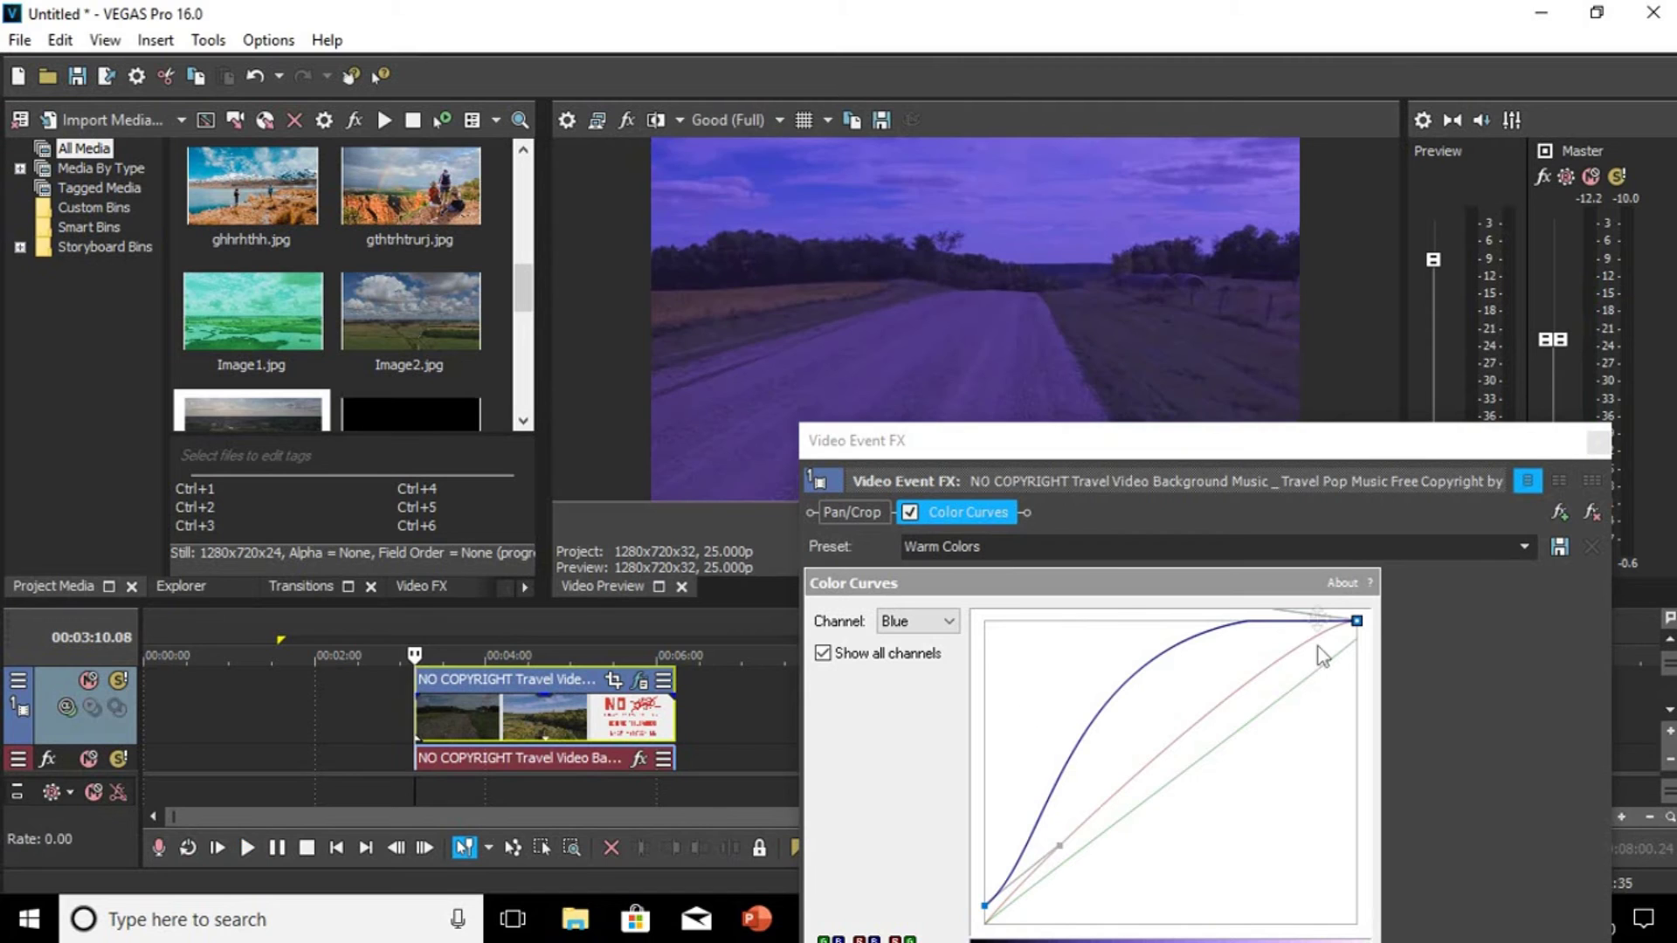
Step: Switch the Color Curves channel to Red and on to RGB
left_click(949, 621)
left_click(903, 661)
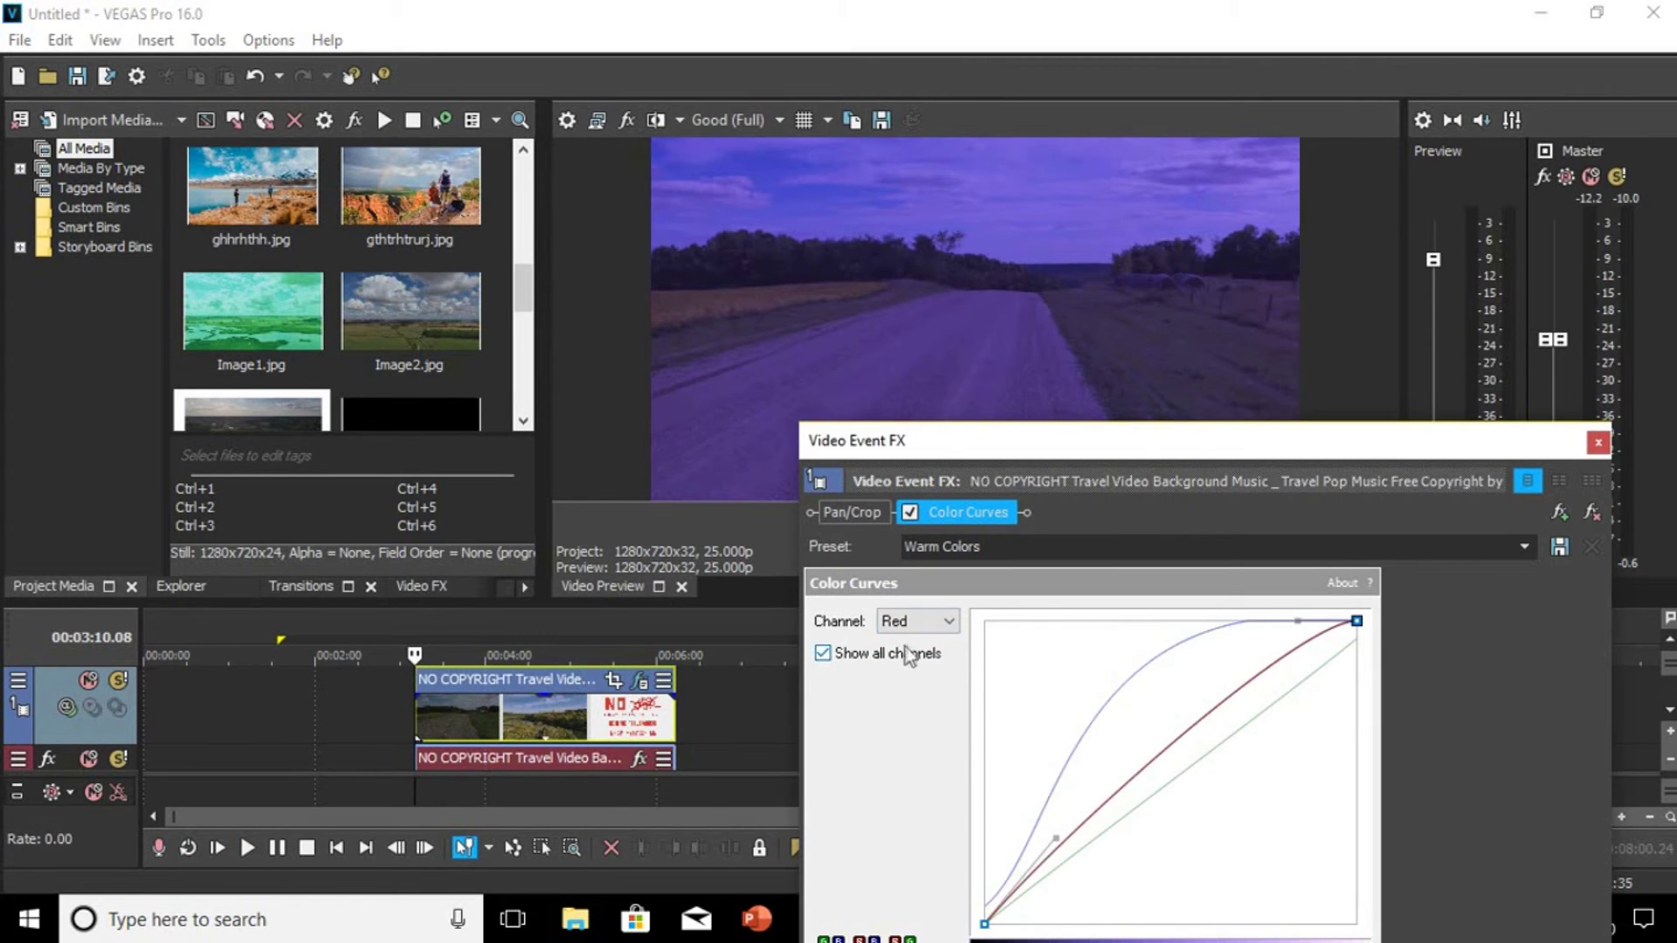
left_click(948, 621)
left_click(927, 644)
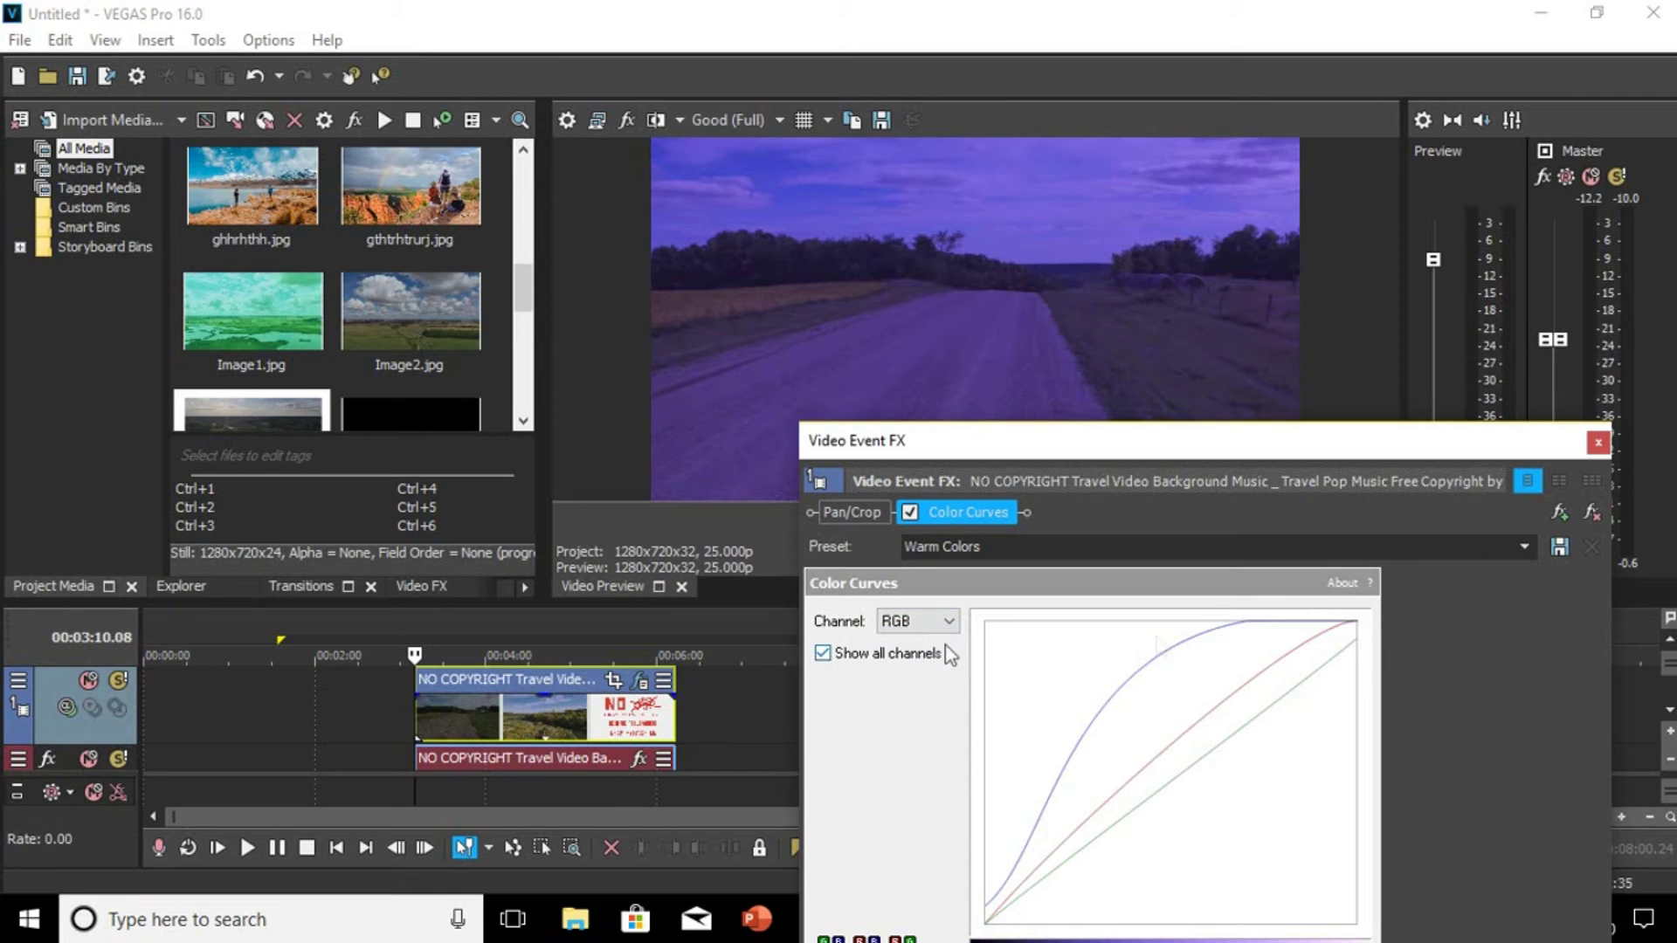
Step: Apply the Cool Colors preset and bow the upper part of the RGB curve strongly upward
left_click(1532, 547)
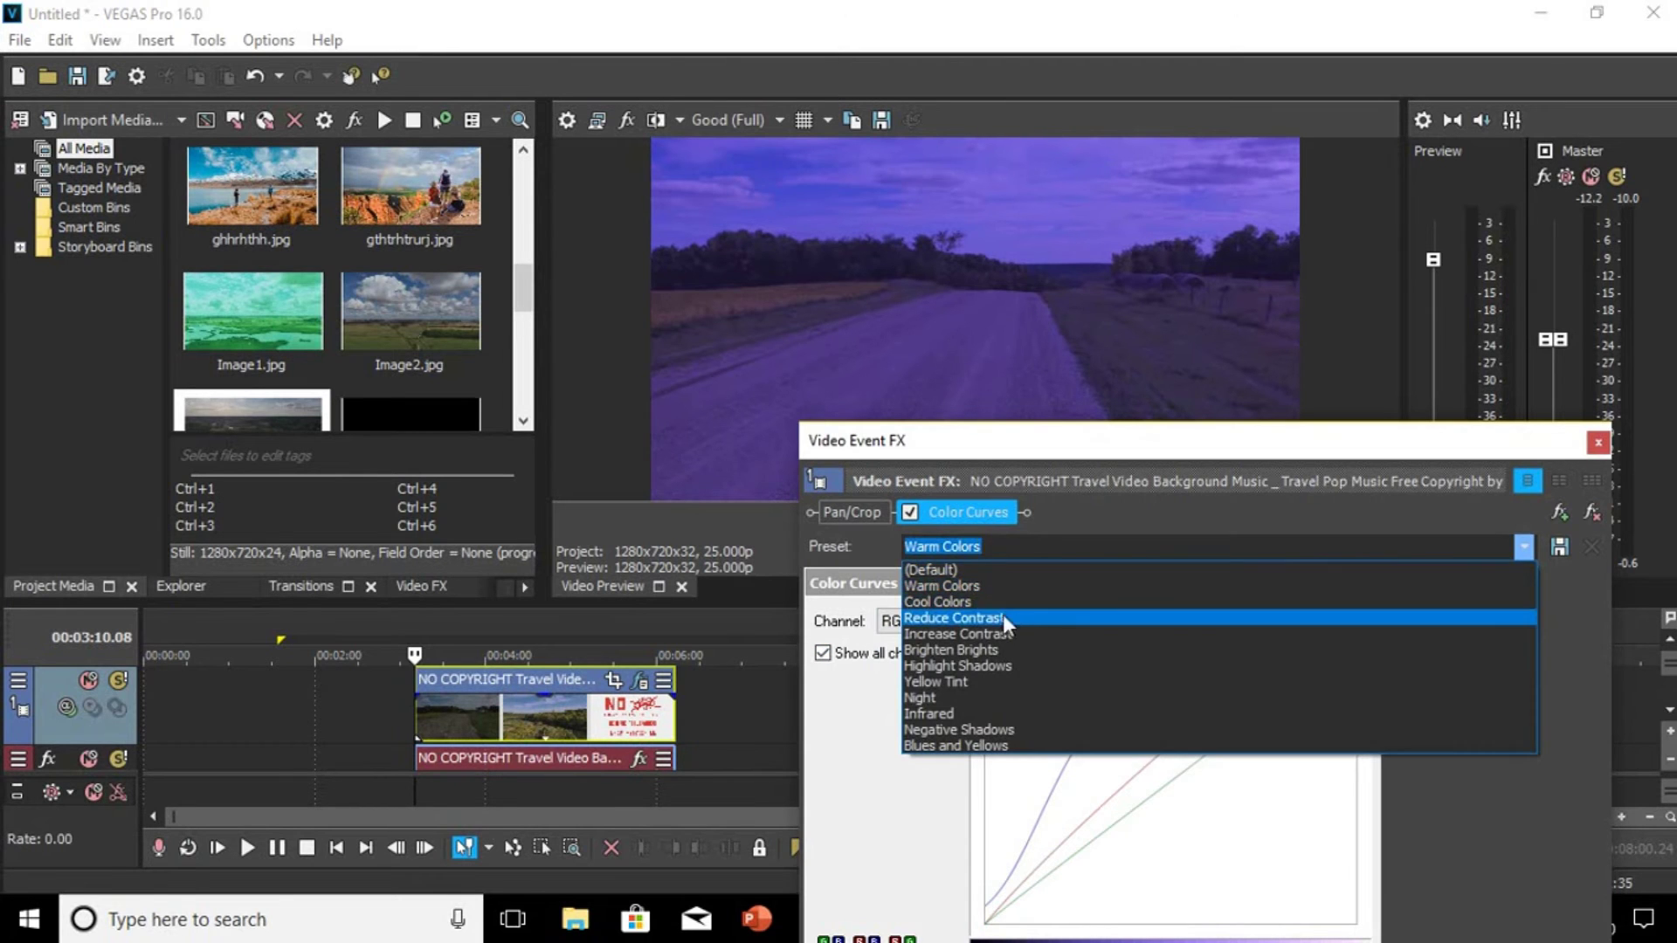
left_click(931, 599)
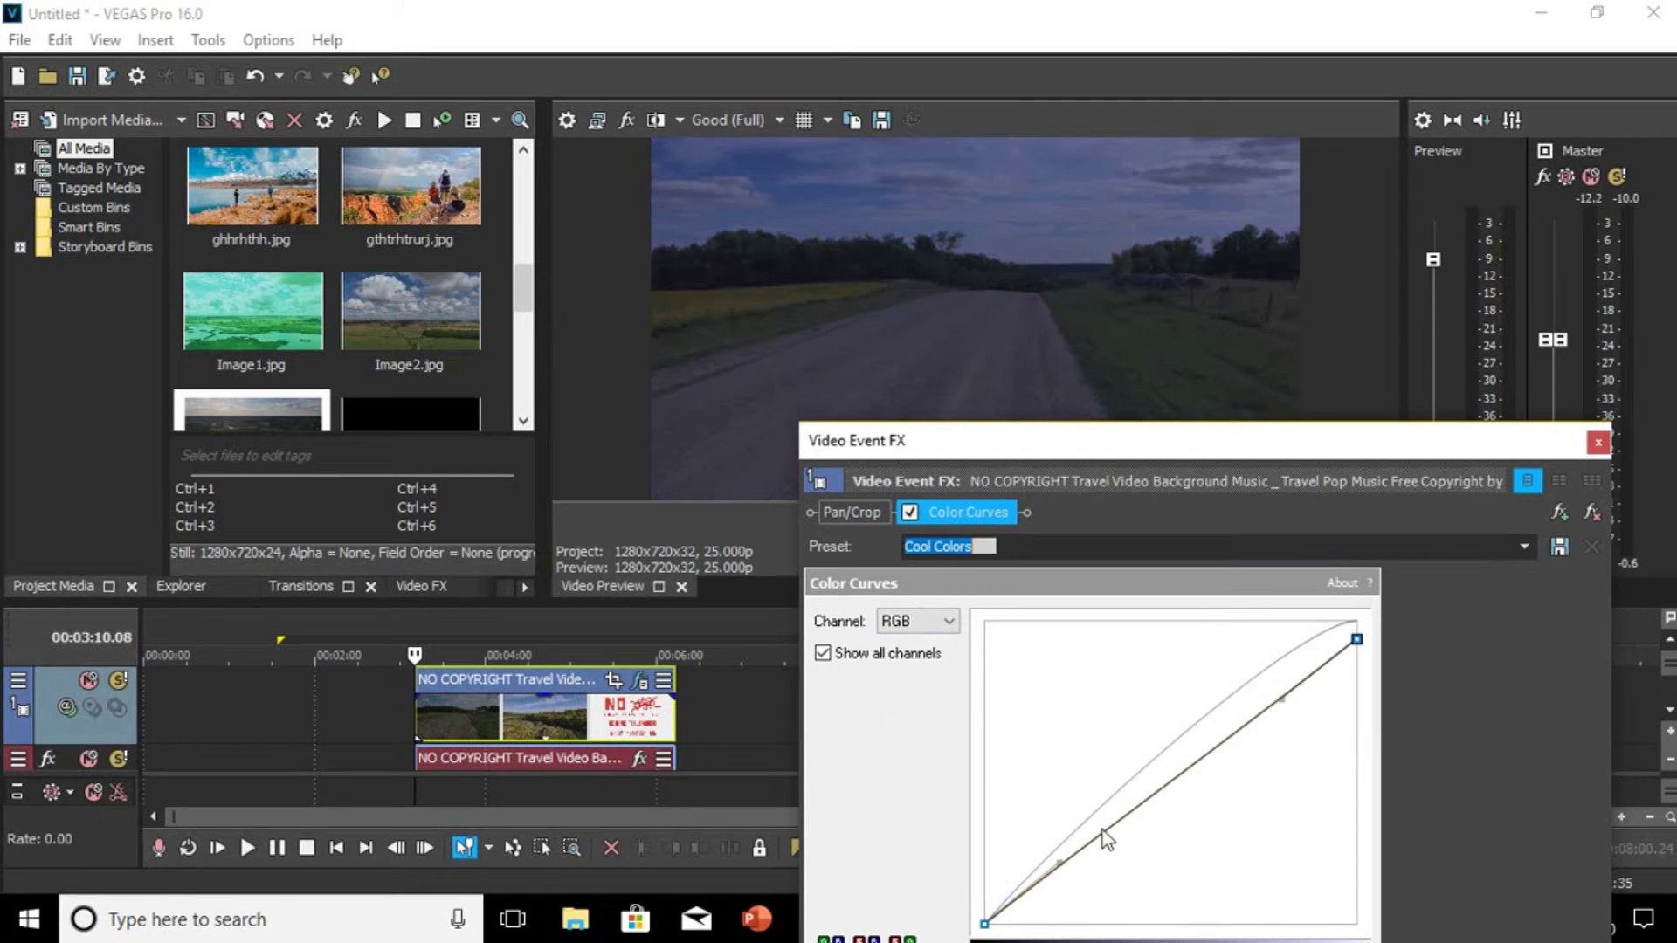
left_click_drag(1282, 698, 1078, 524)
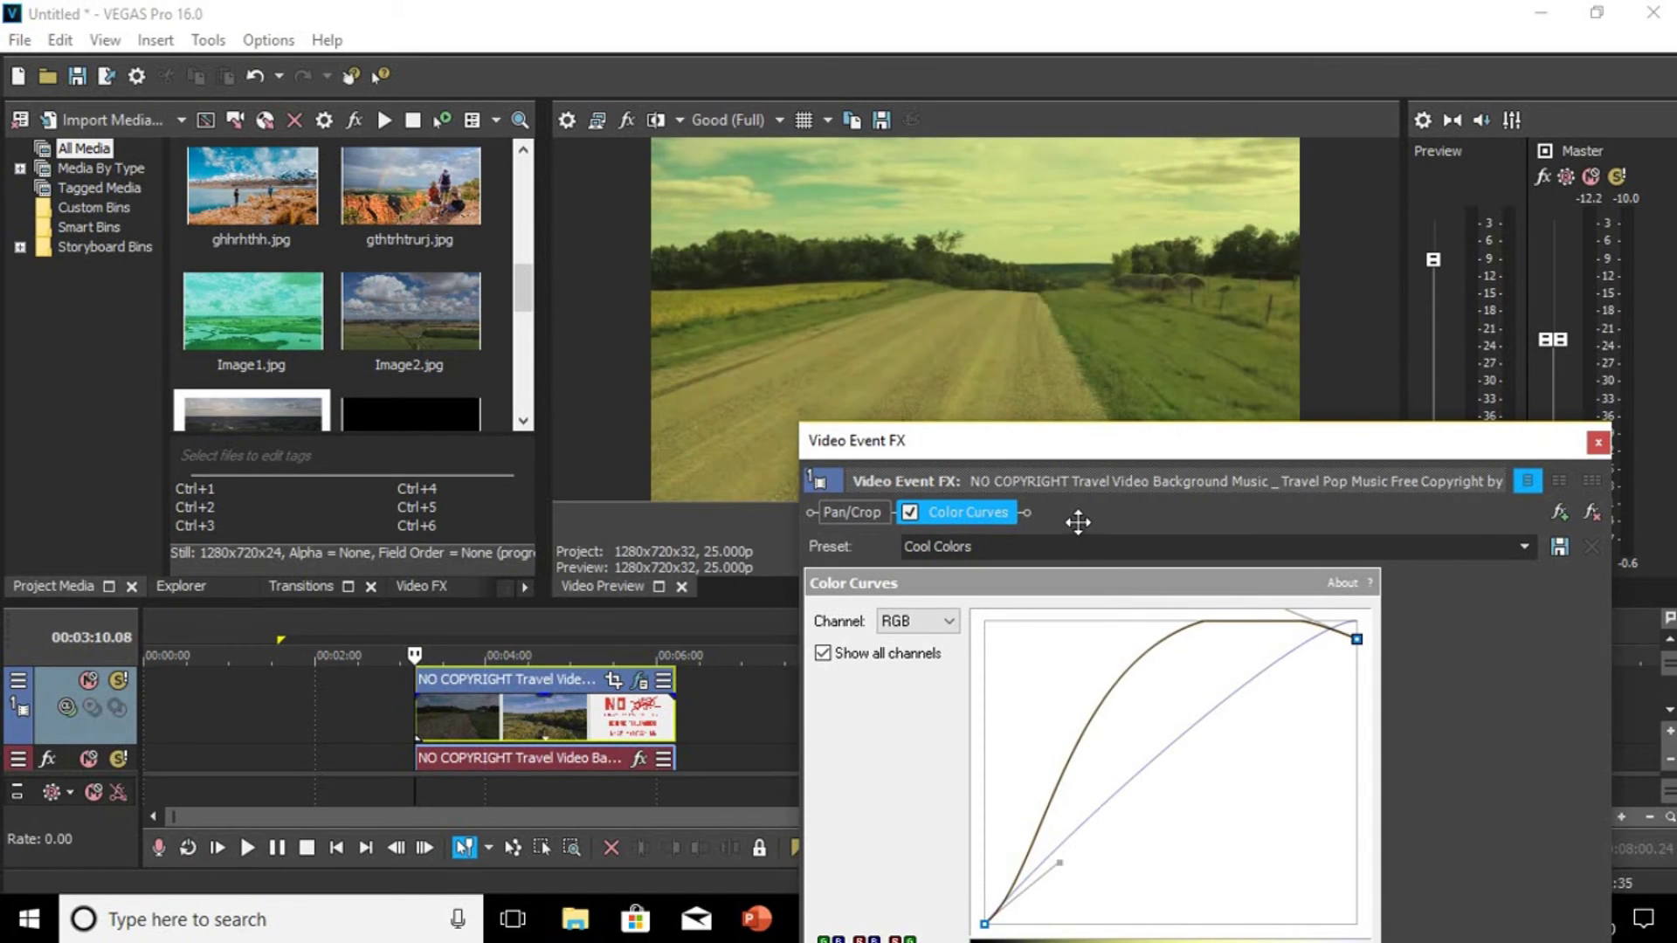
left_click_drag(1076, 515, 1050, 468)
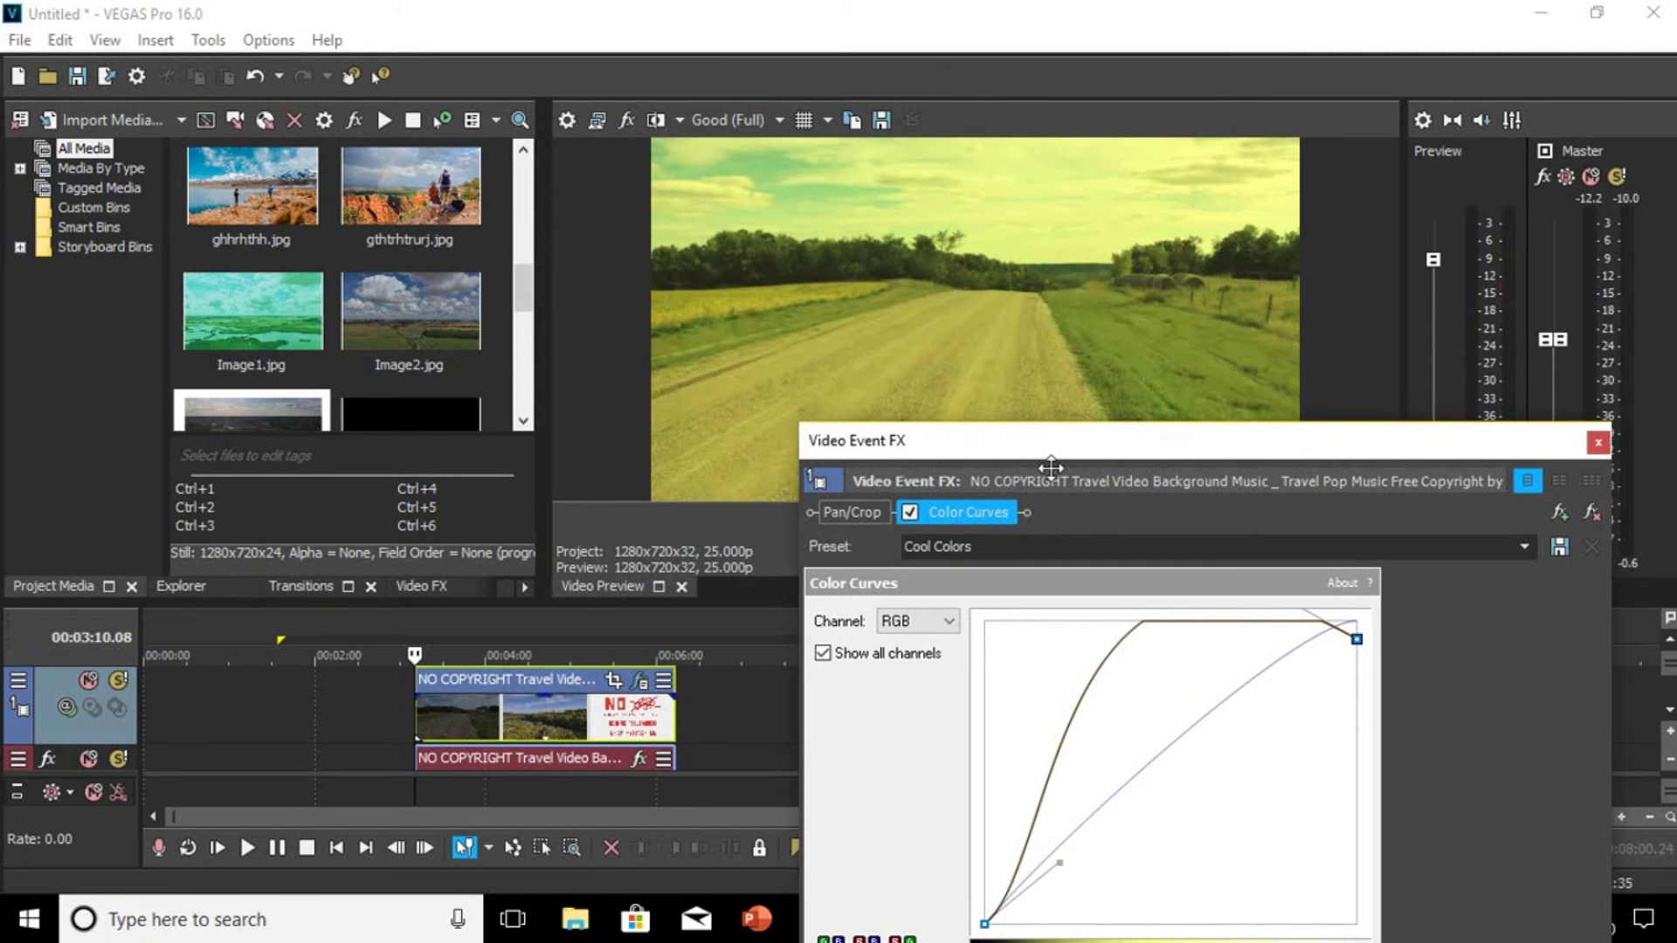
Step: Play the clip briefly from its start, stop playback, and place the playhead at 00:03:56.04
left_click(418, 681)
key("space")
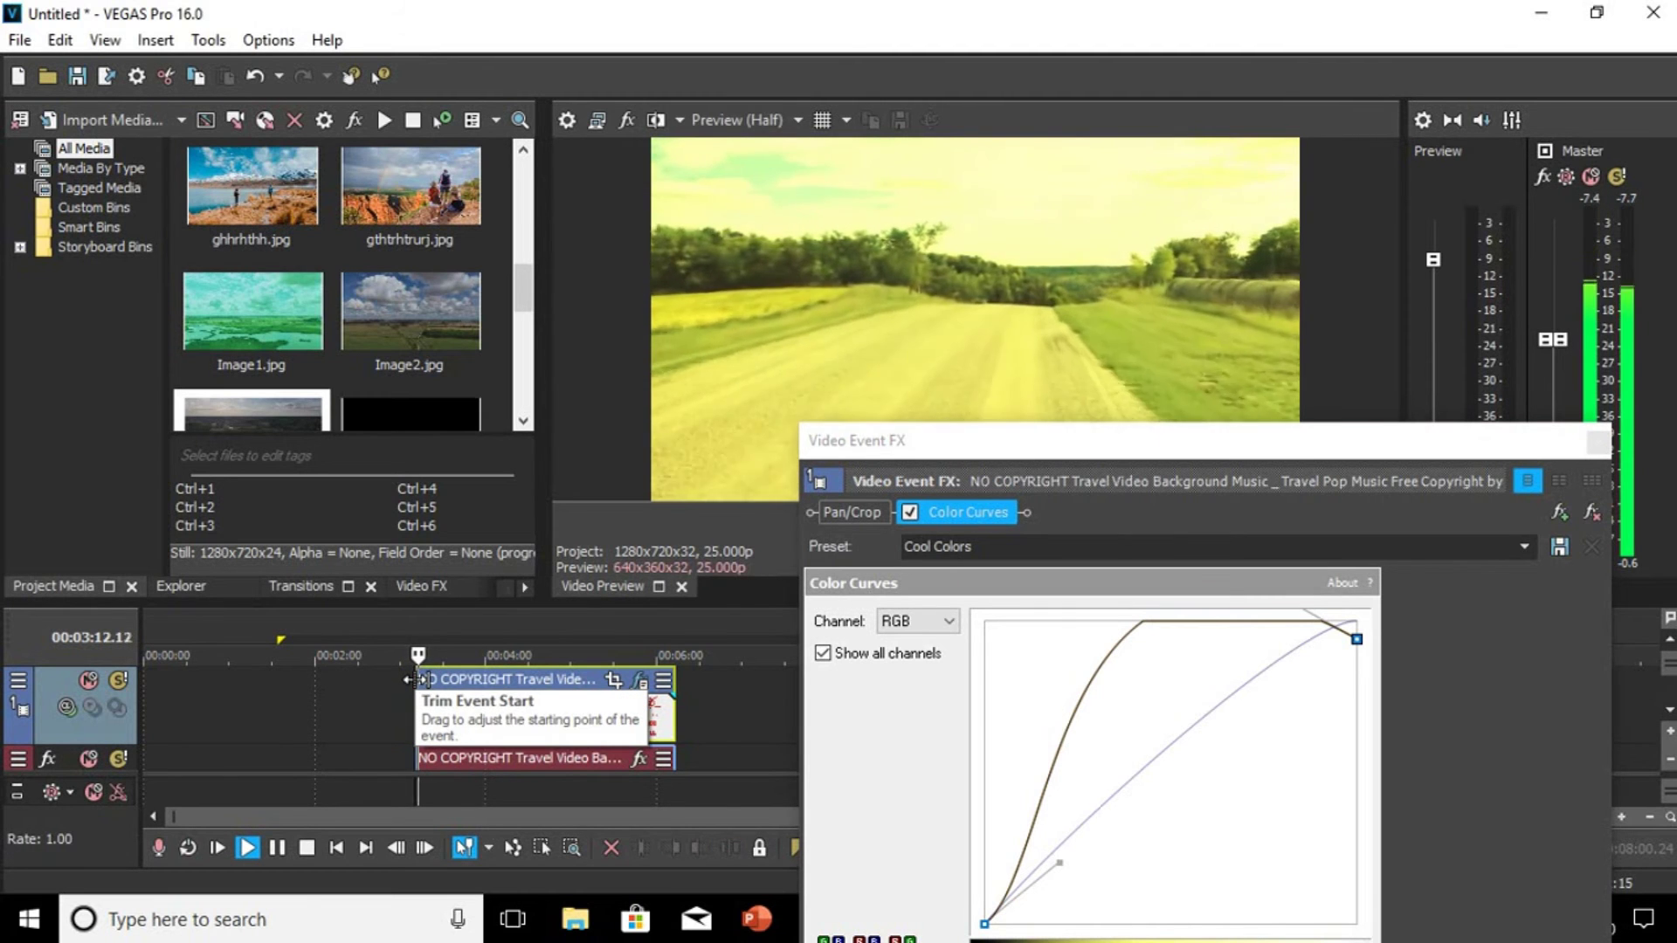
key("space")
left_click(480, 708)
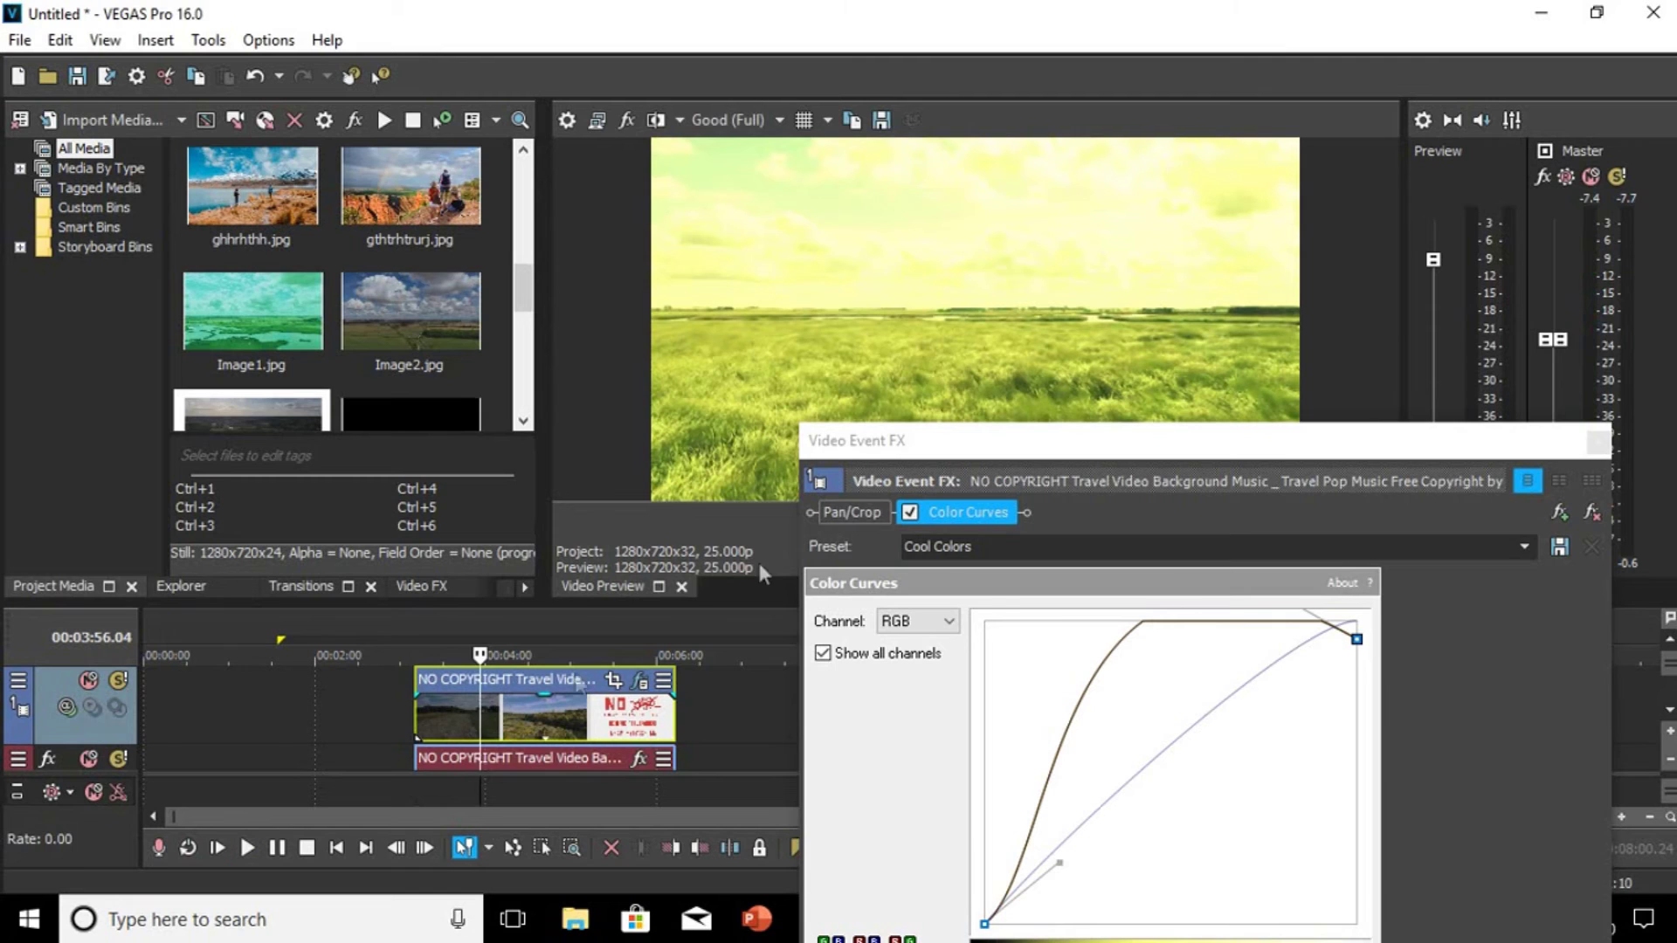
Step: Set the Color Curves channel to Green, and toggle the display of all channels off and back on
left_click(952, 621)
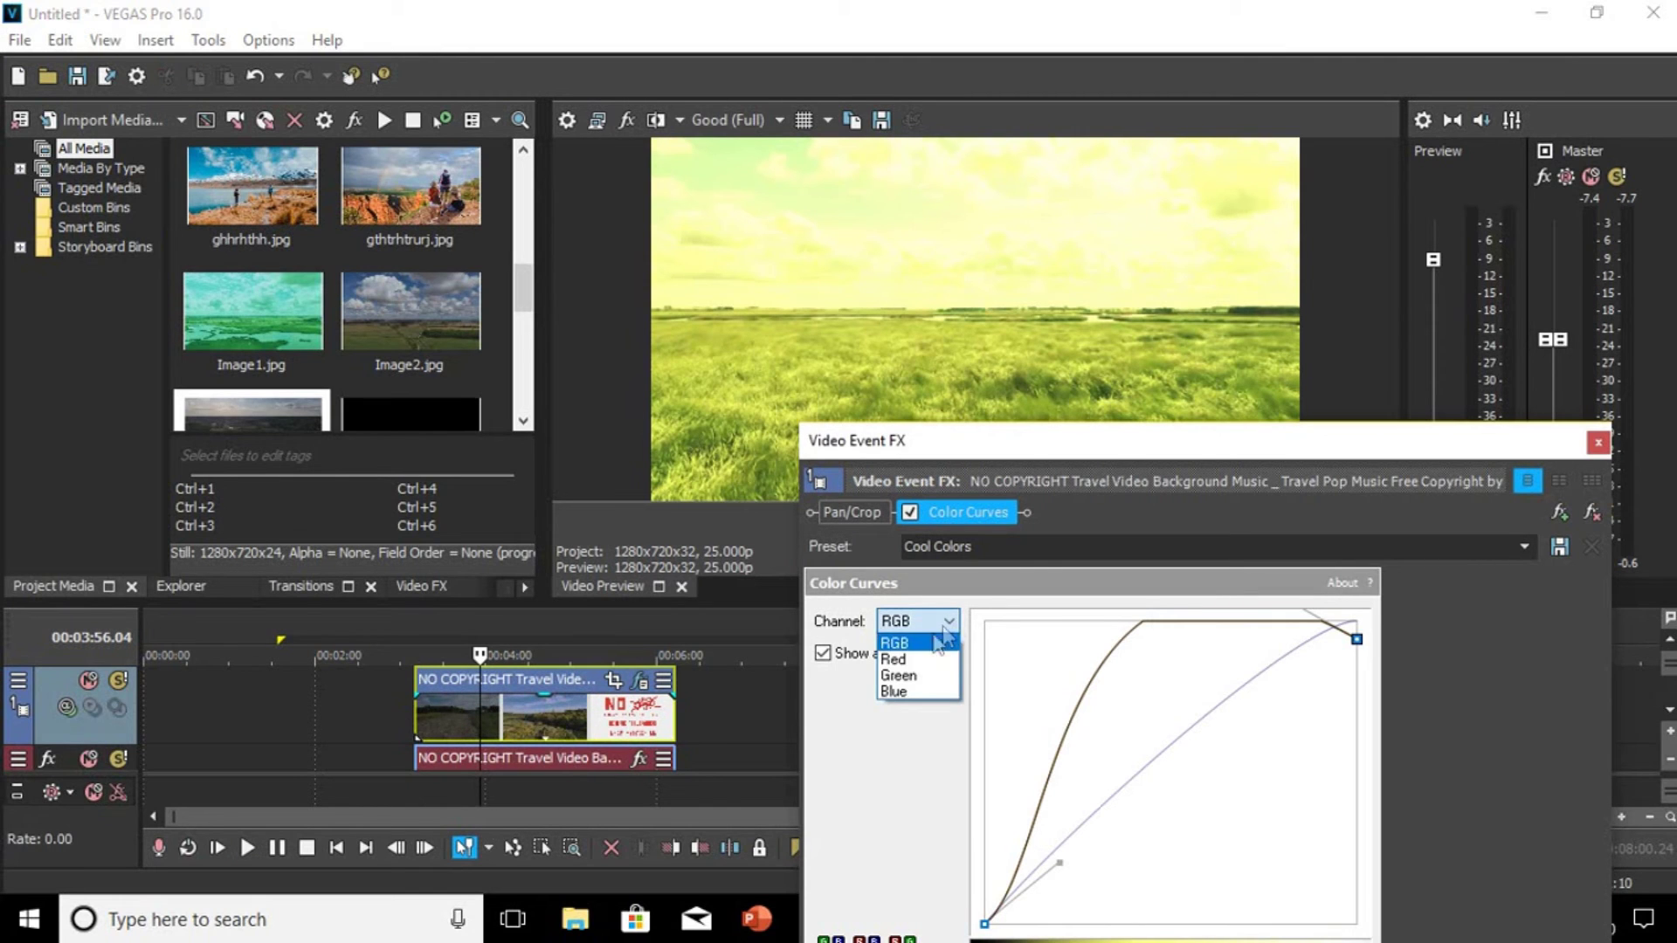
left_click(904, 674)
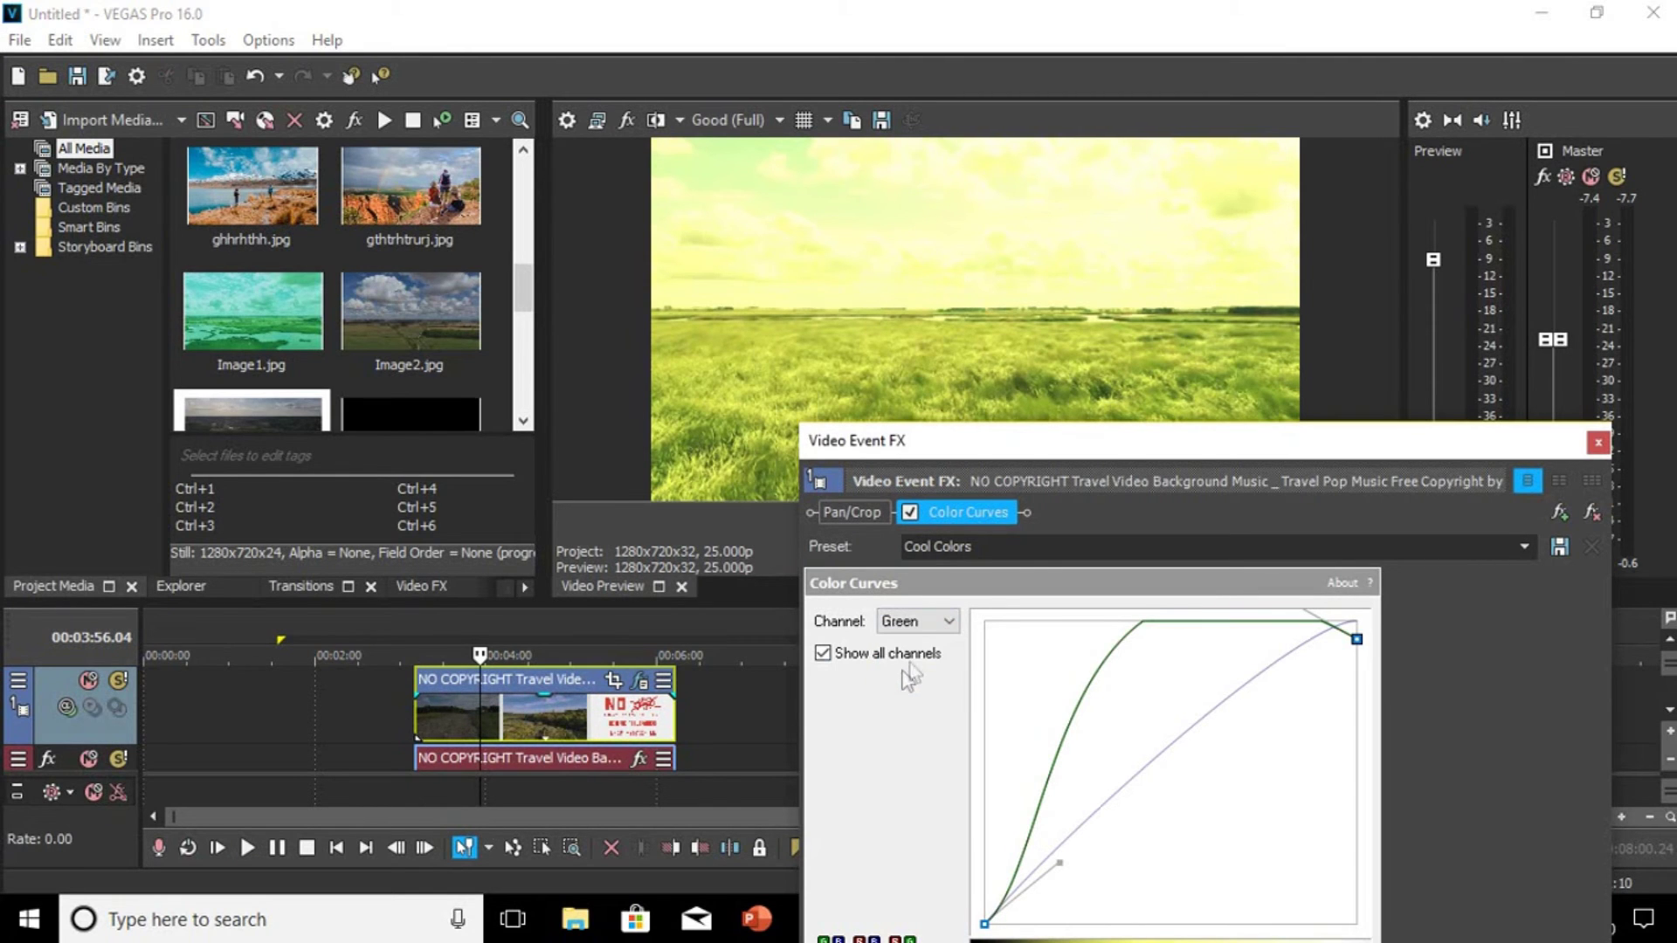
left_click(917, 621)
left_click(914, 660)
left_click(939, 621)
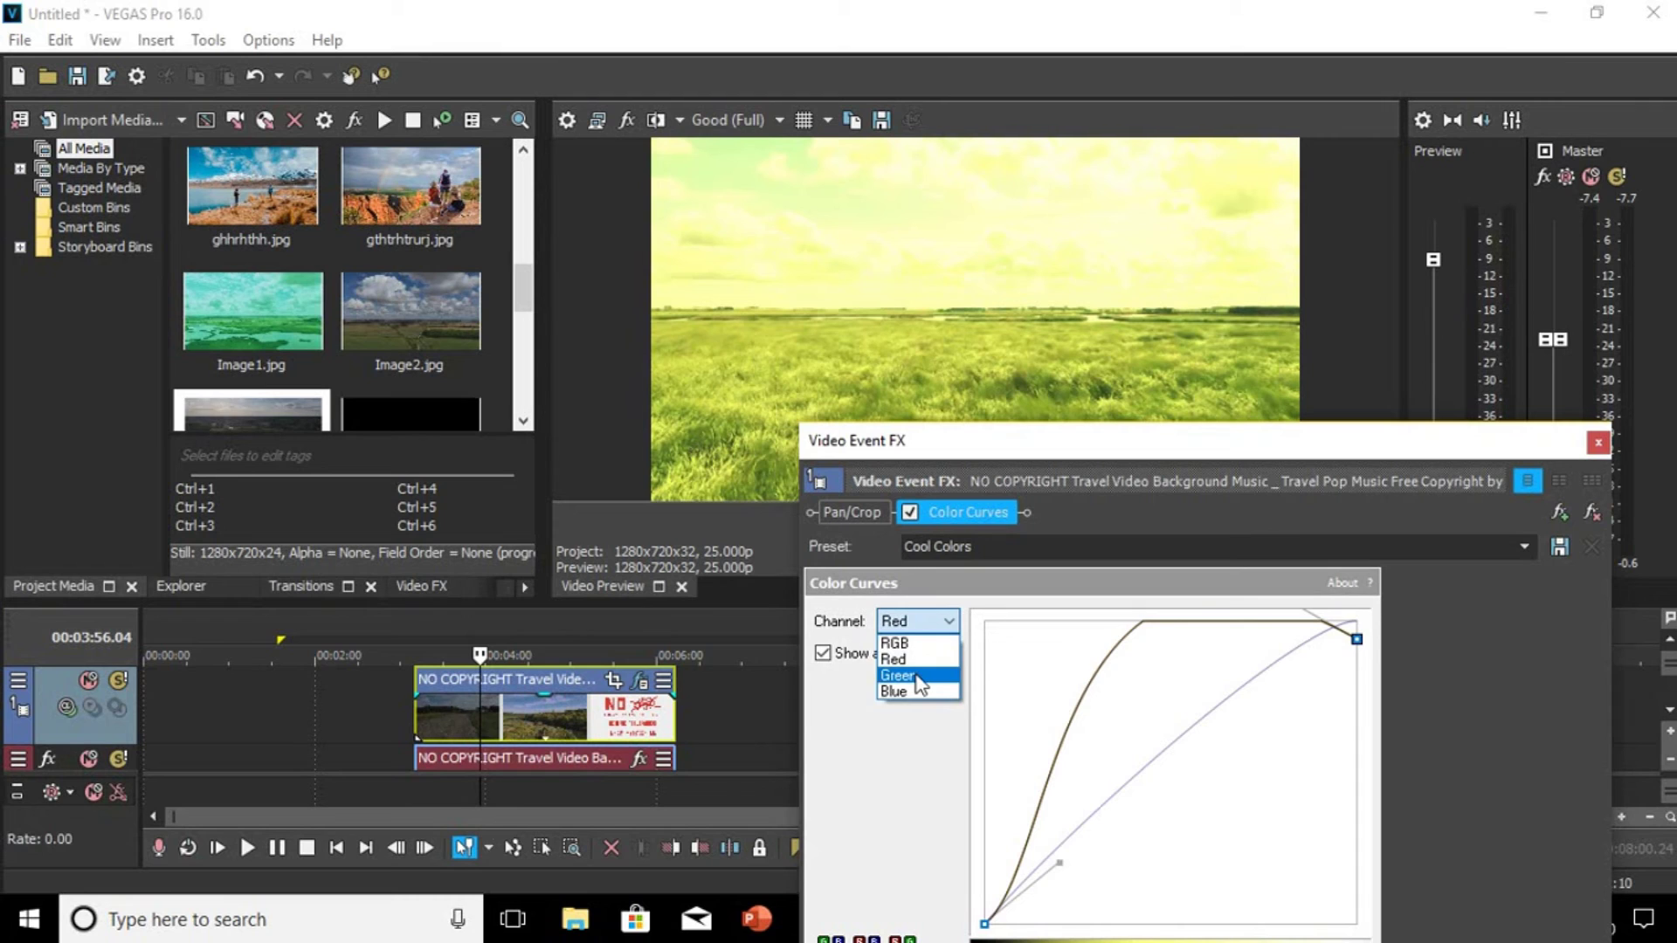
left_click(917, 679)
left_click(824, 653)
left_click(824, 653)
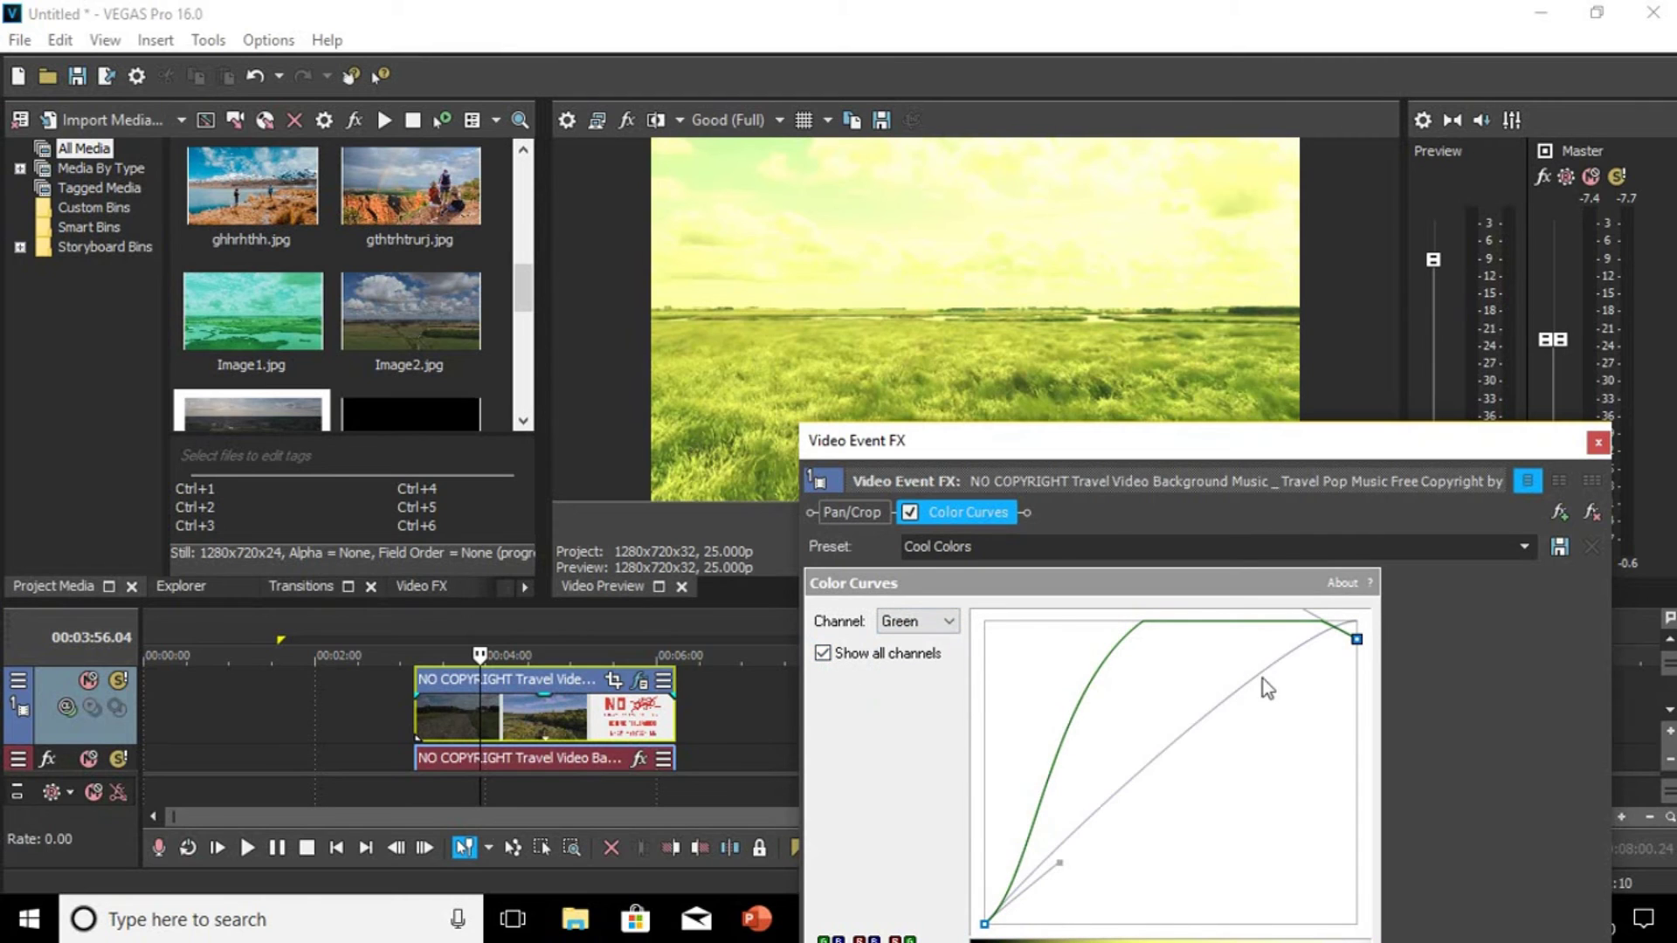
Step: Reapply the Cool Colors preset, bow the lower part of the green curve strongly upward and raise its lower end slightly
left_click(1525, 545)
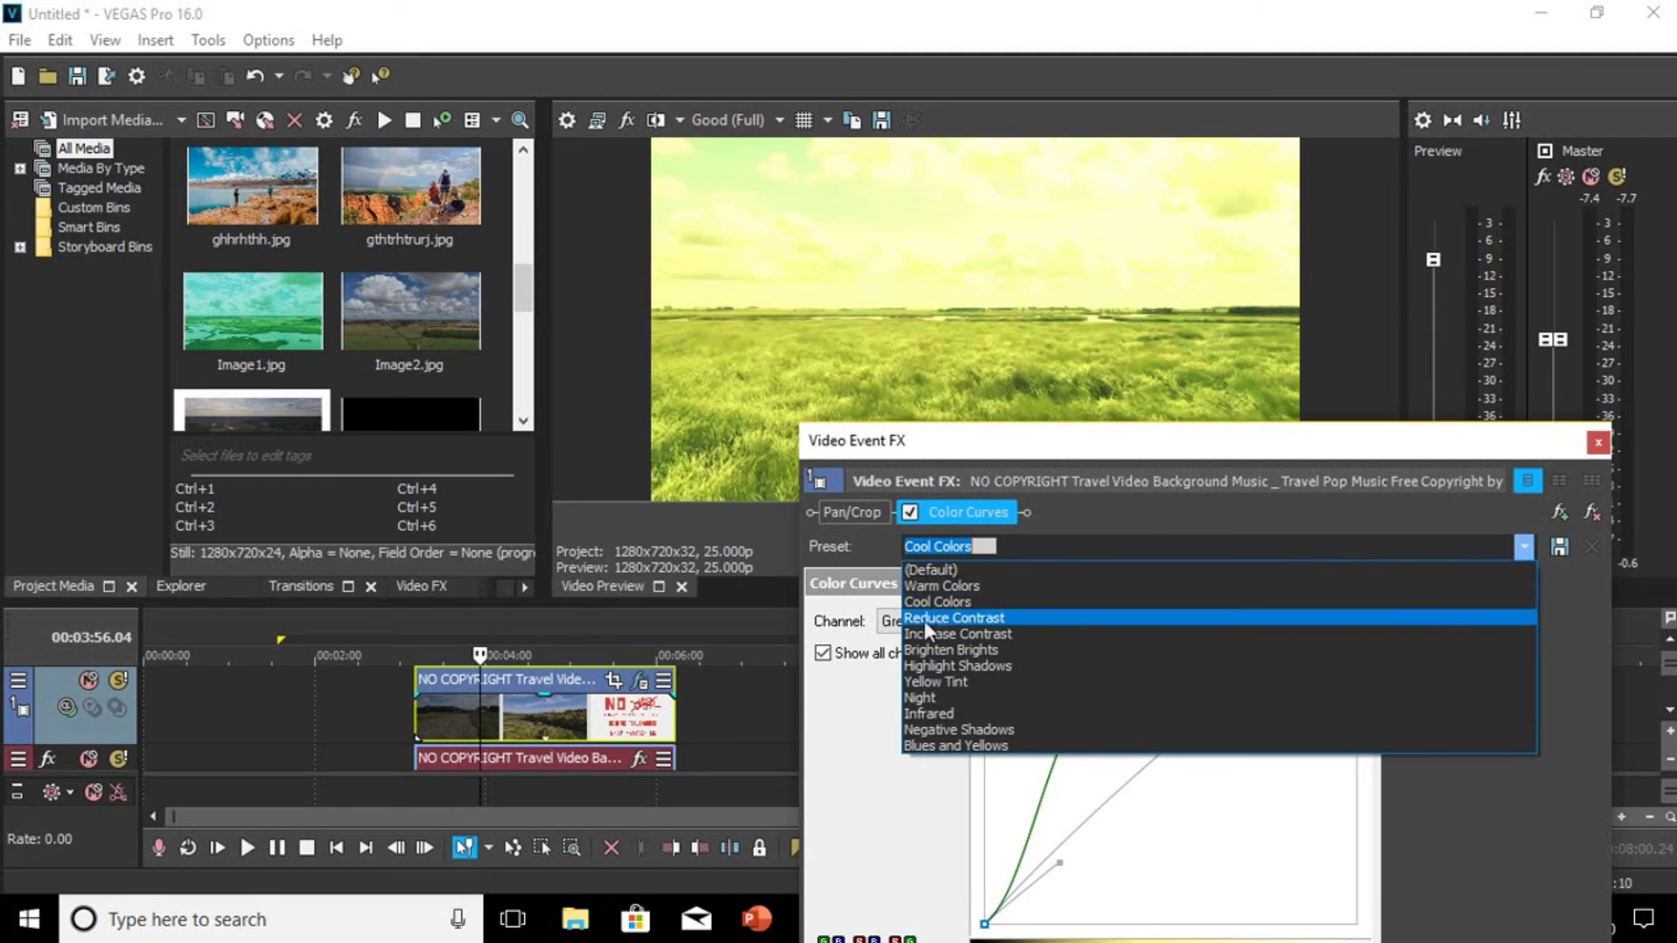
left_click(961, 601)
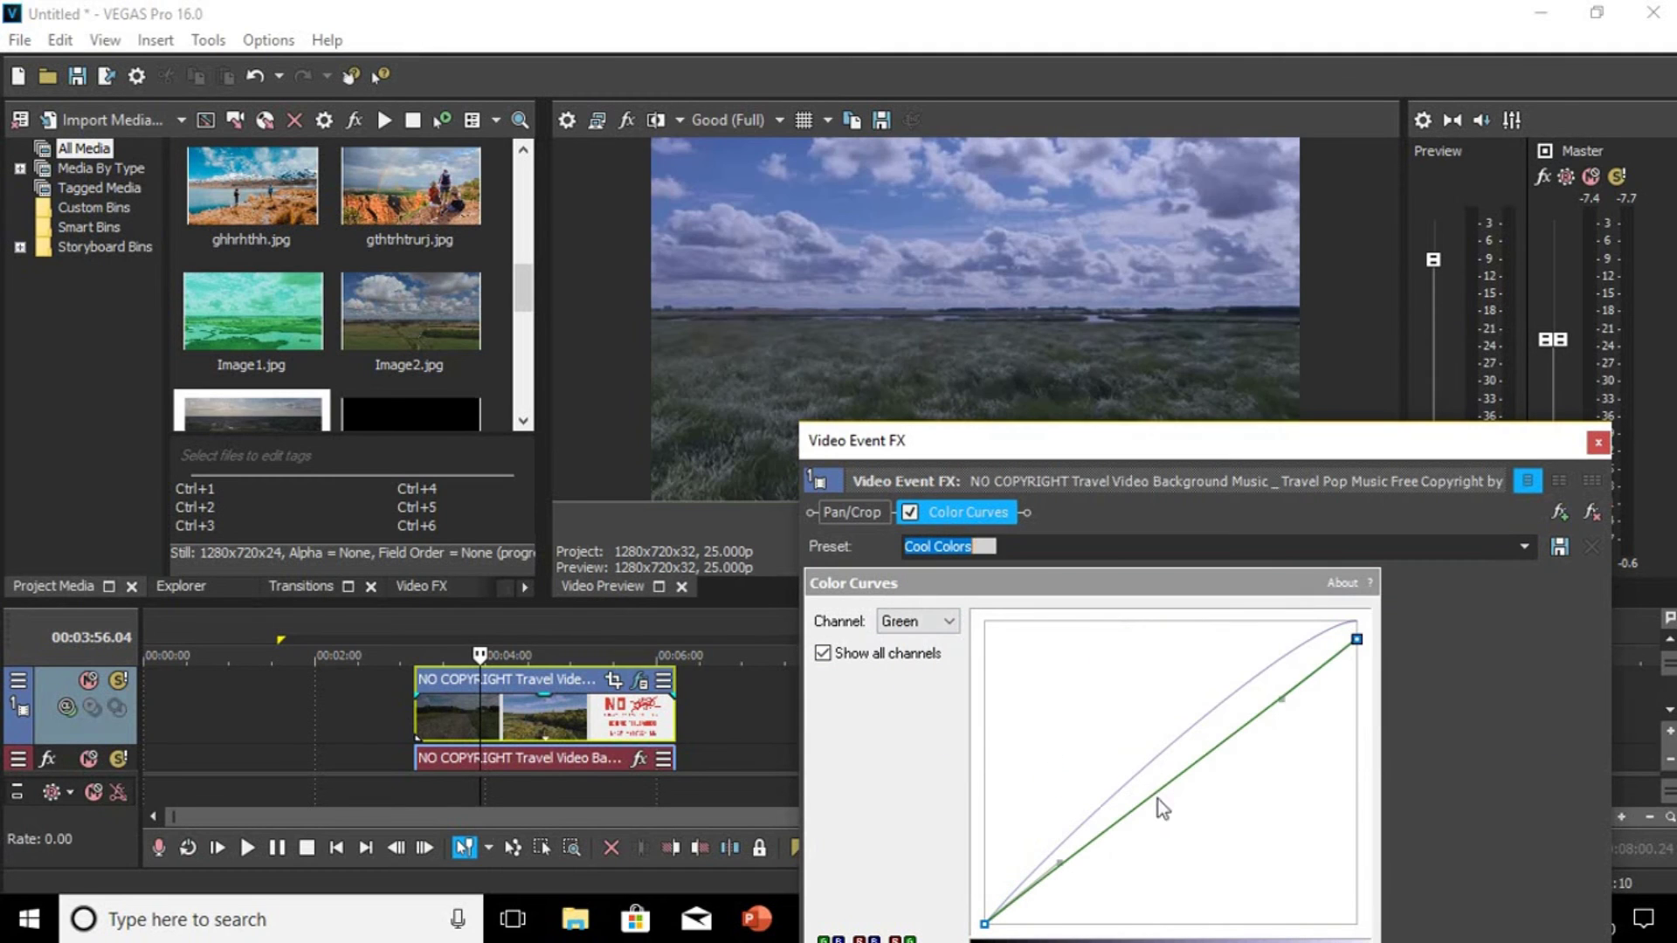
left_click_drag(1065, 862, 906, 656)
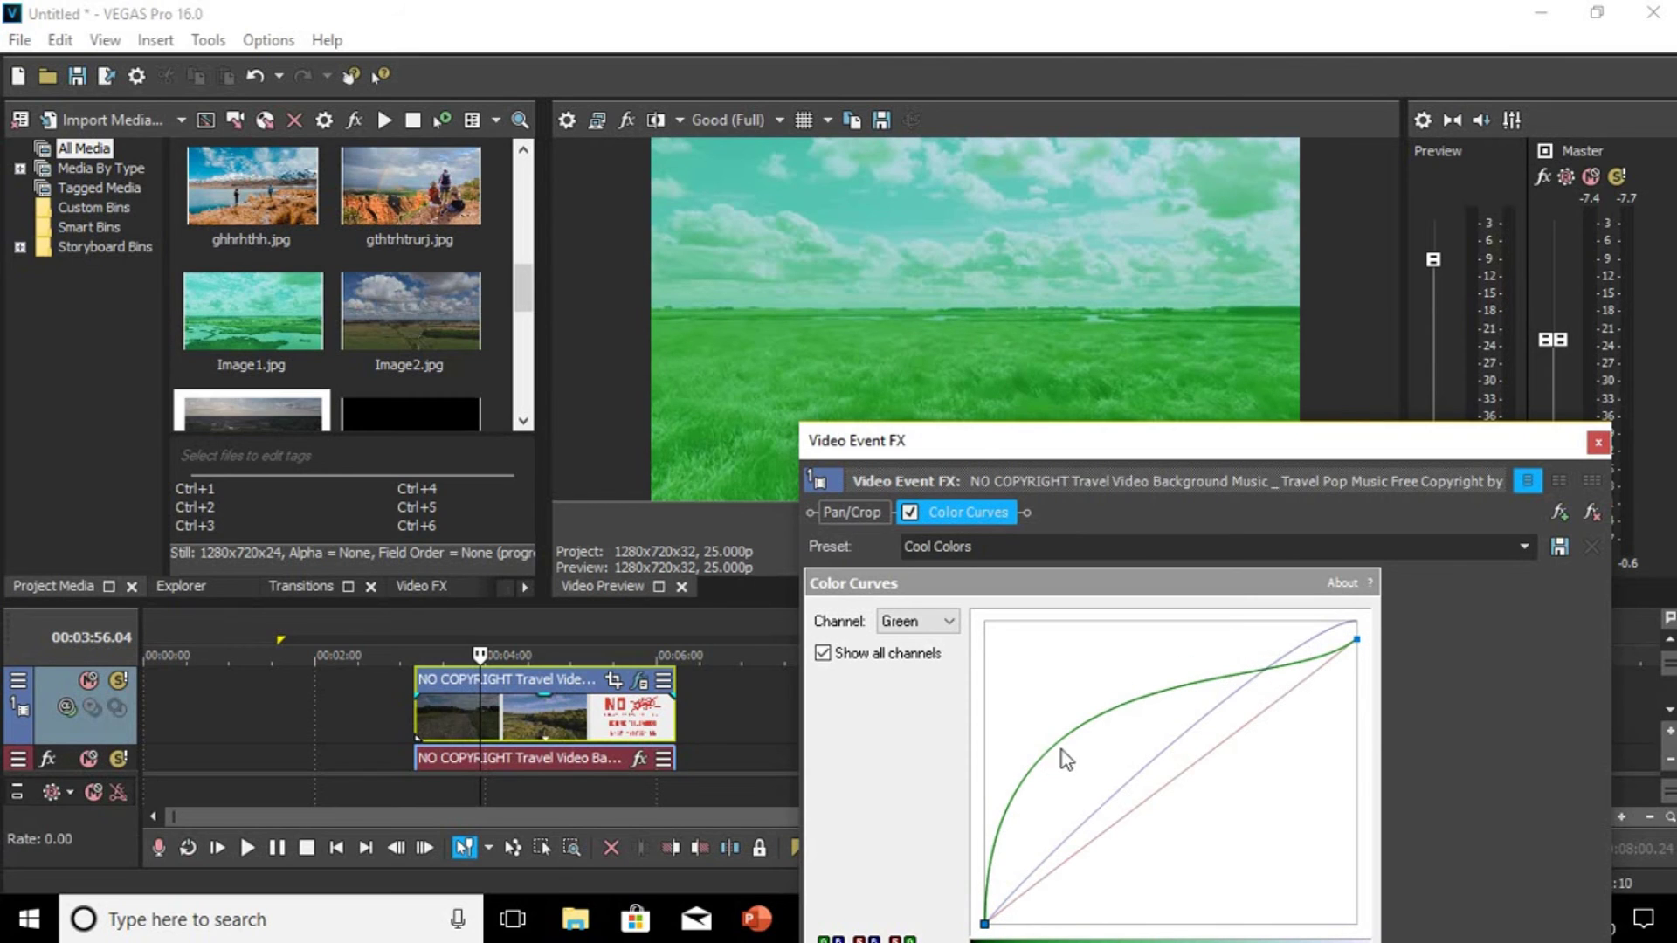
mouse_move(985, 925)
left_mouse_down()
mouse_move(981, 887)
mouse_move(984, 921)
left_mouse_up()
mouse_move(1092, 908)
left_mouse_down()
mouse_move(1074, 809)
mouse_move(1077, 902)
left_mouse_up()
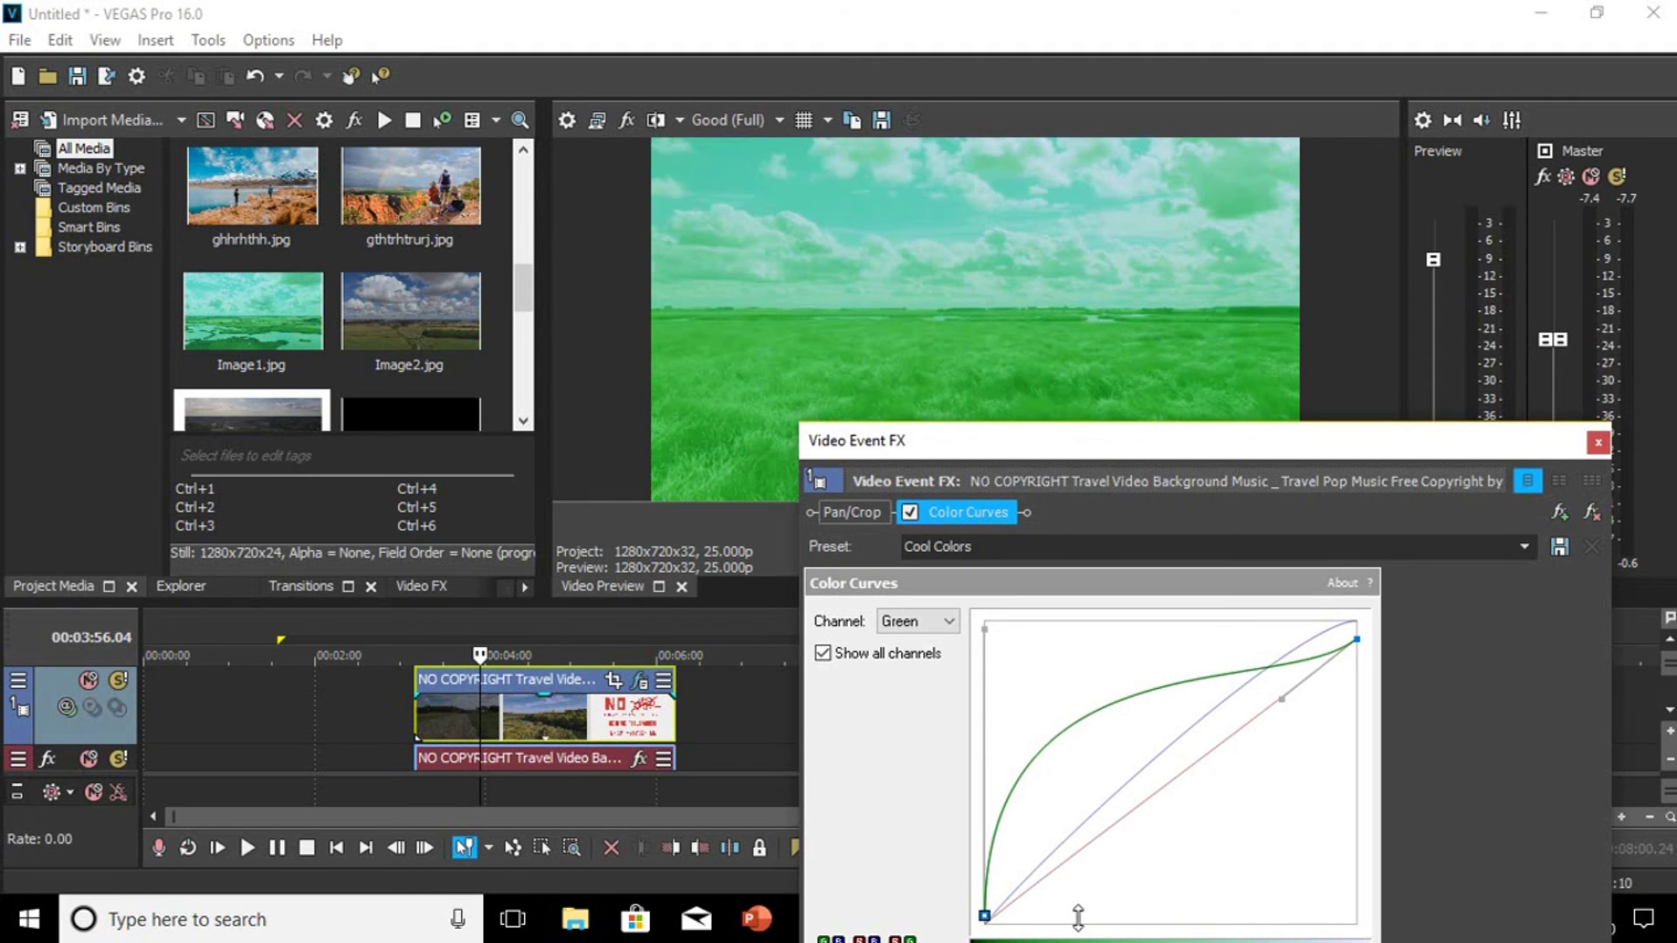
Step: Close the video event's effects window and play the timeline from 00:03:06.00 to review the graded clip
left_click(1597, 443)
left_click(407, 685)
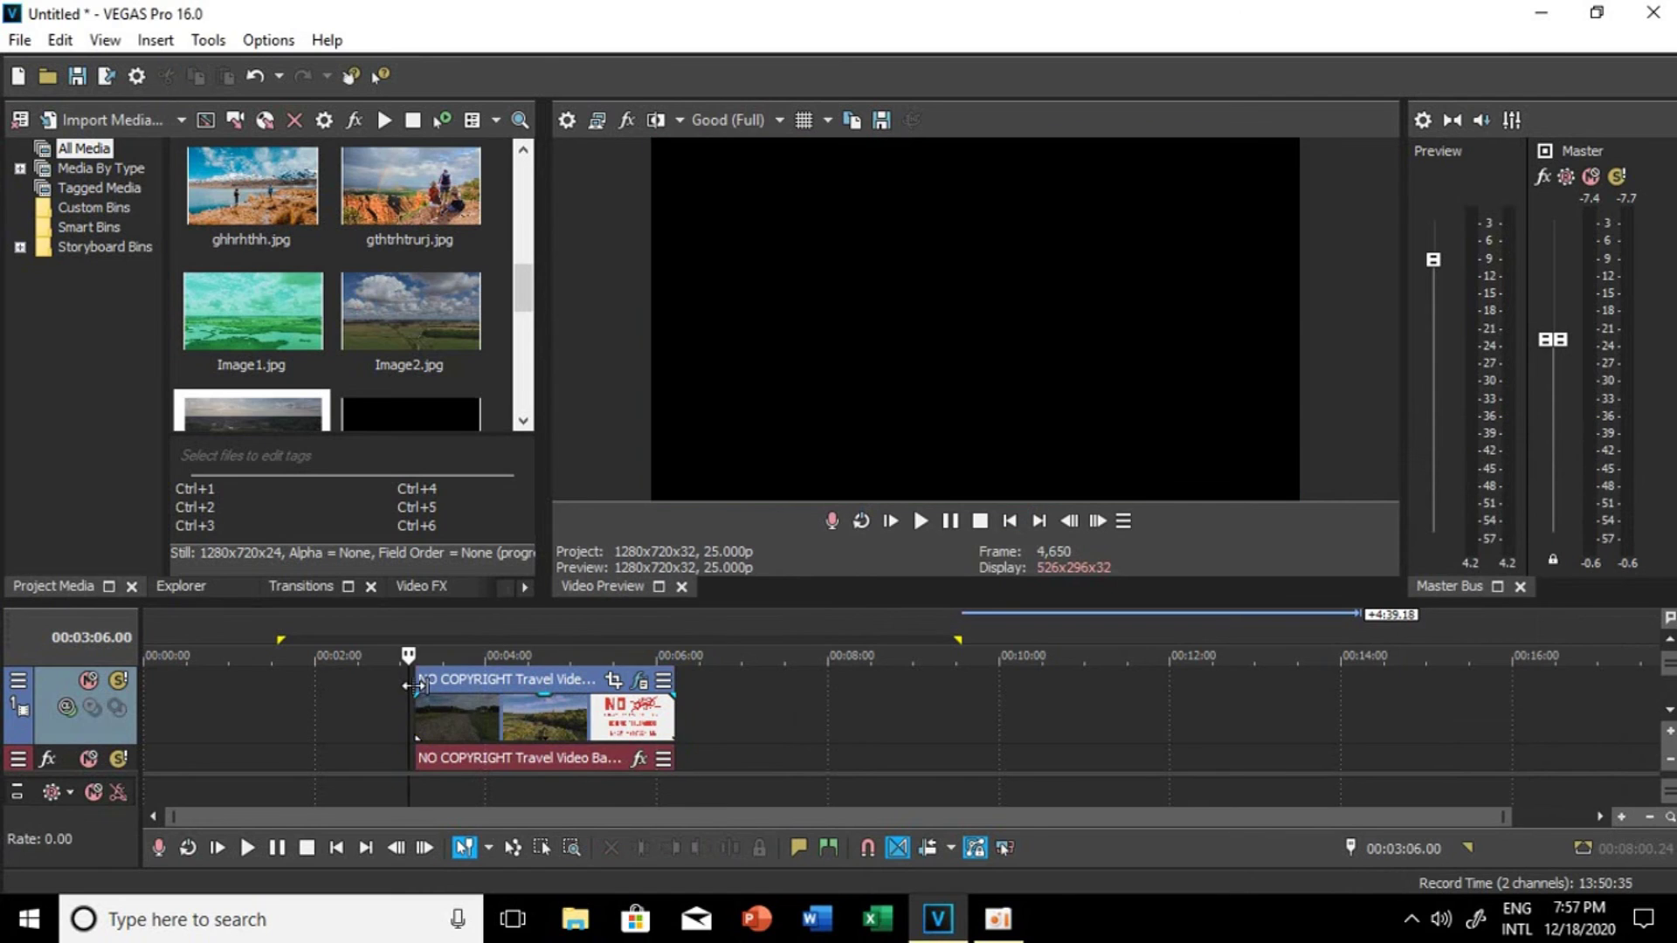
key("space")
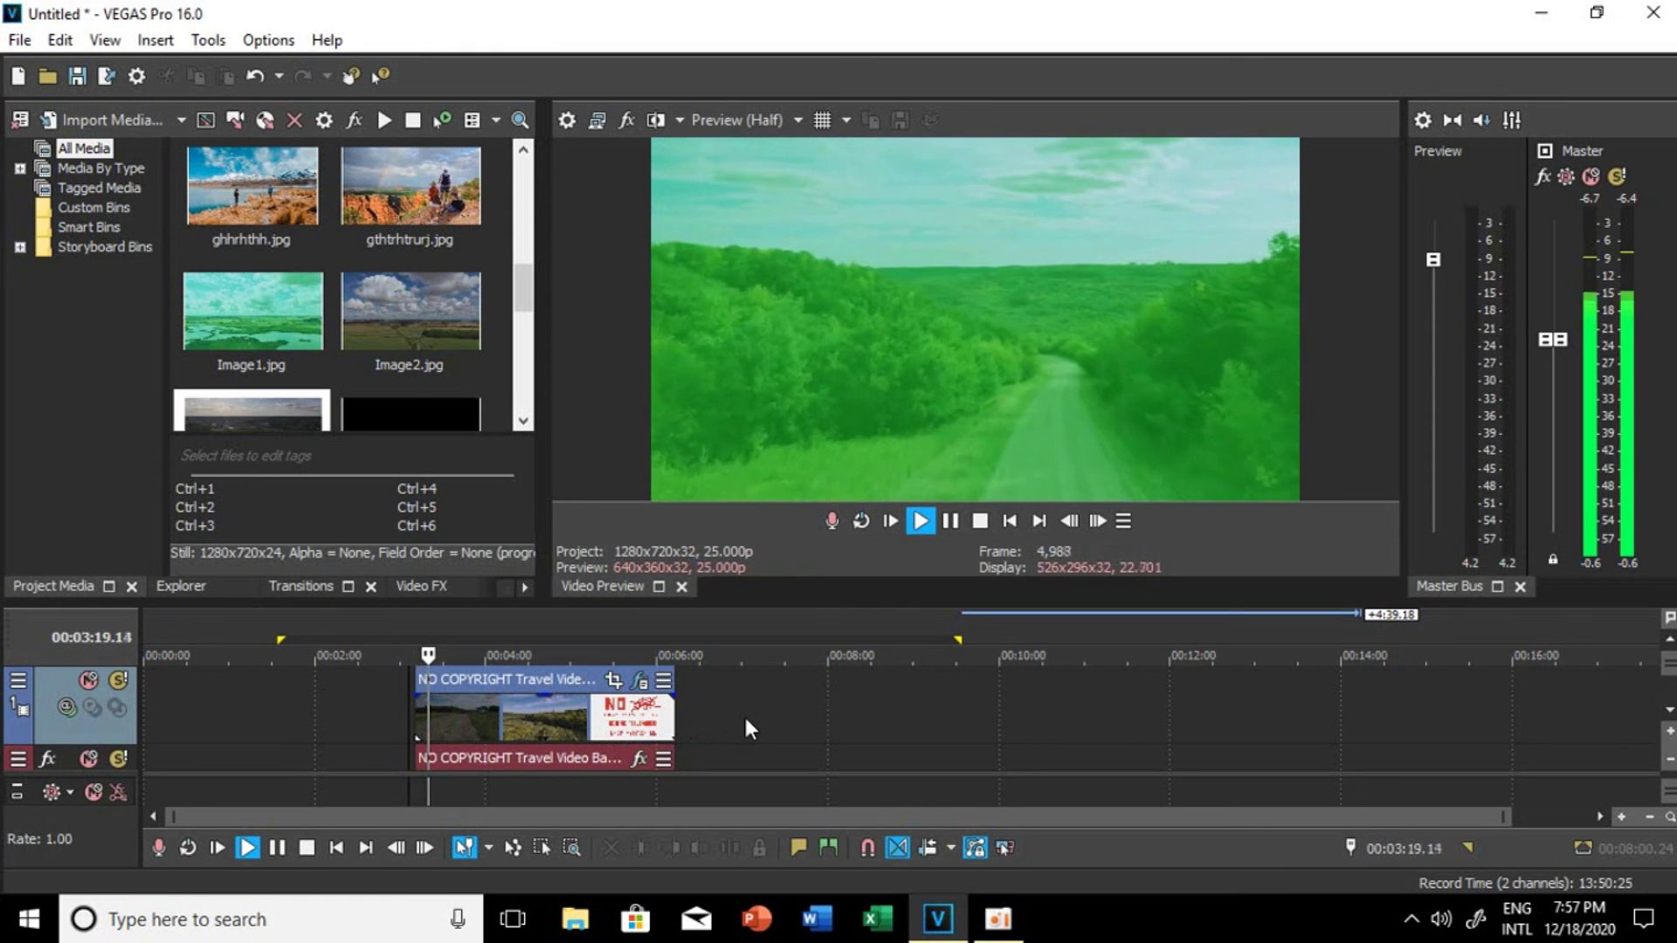
Step: Check the graded travel clip at several points between 00:04:15.05 and 00:05:09.17, and play it briefly from the last one
left_click(532, 715)
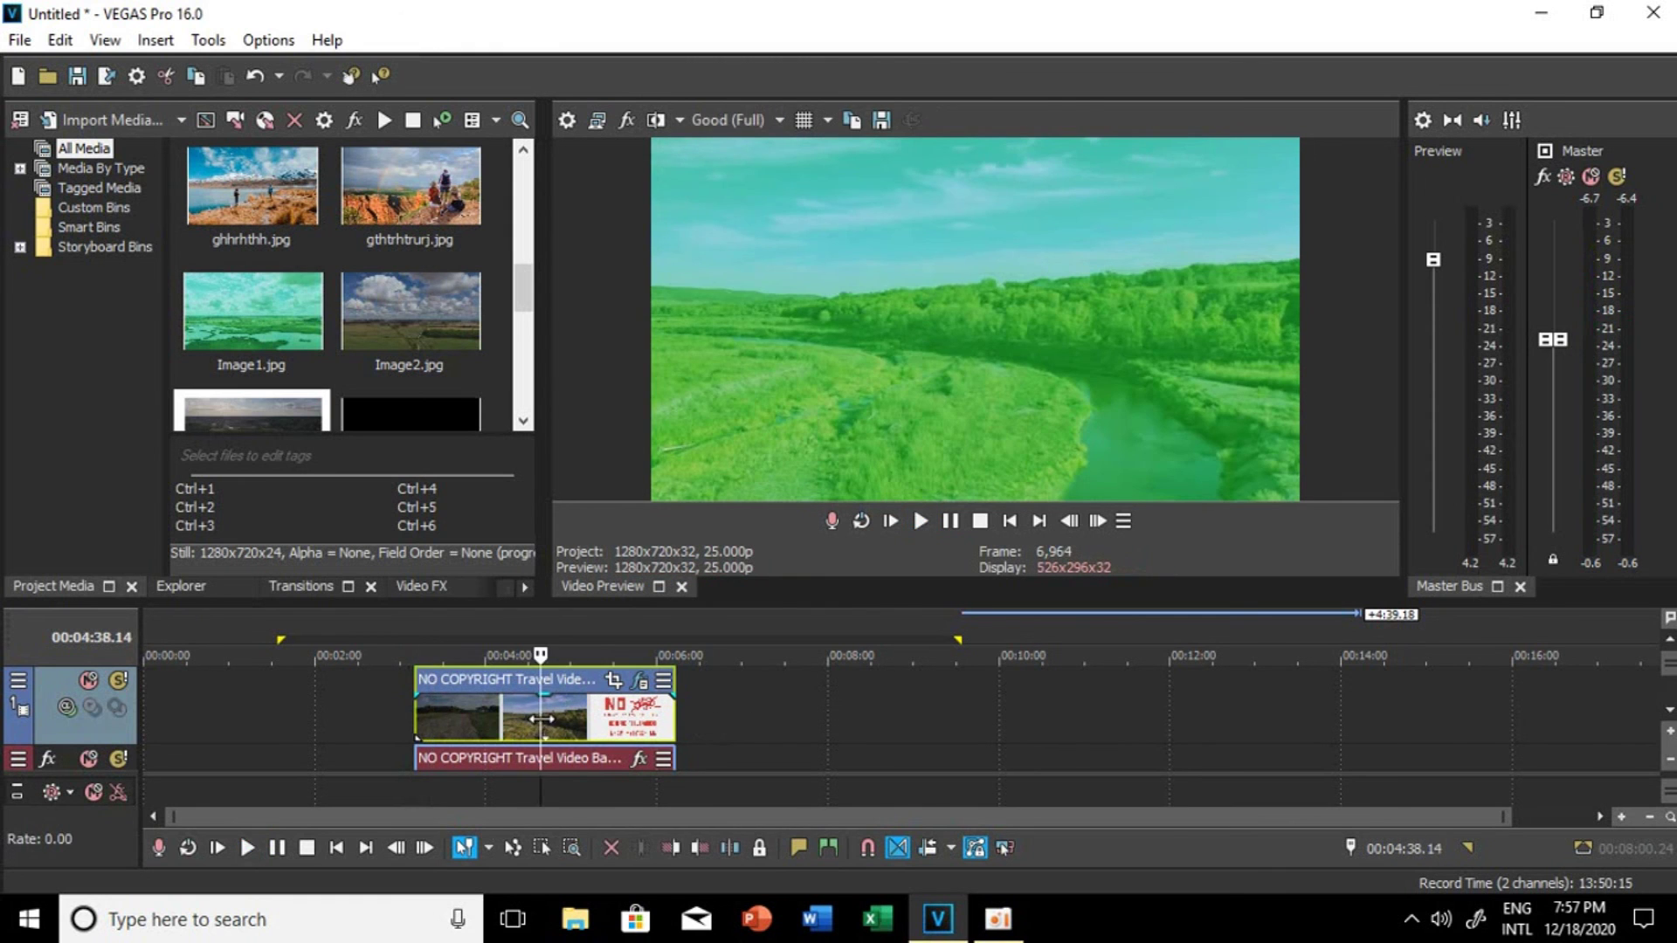
left_click(529, 715)
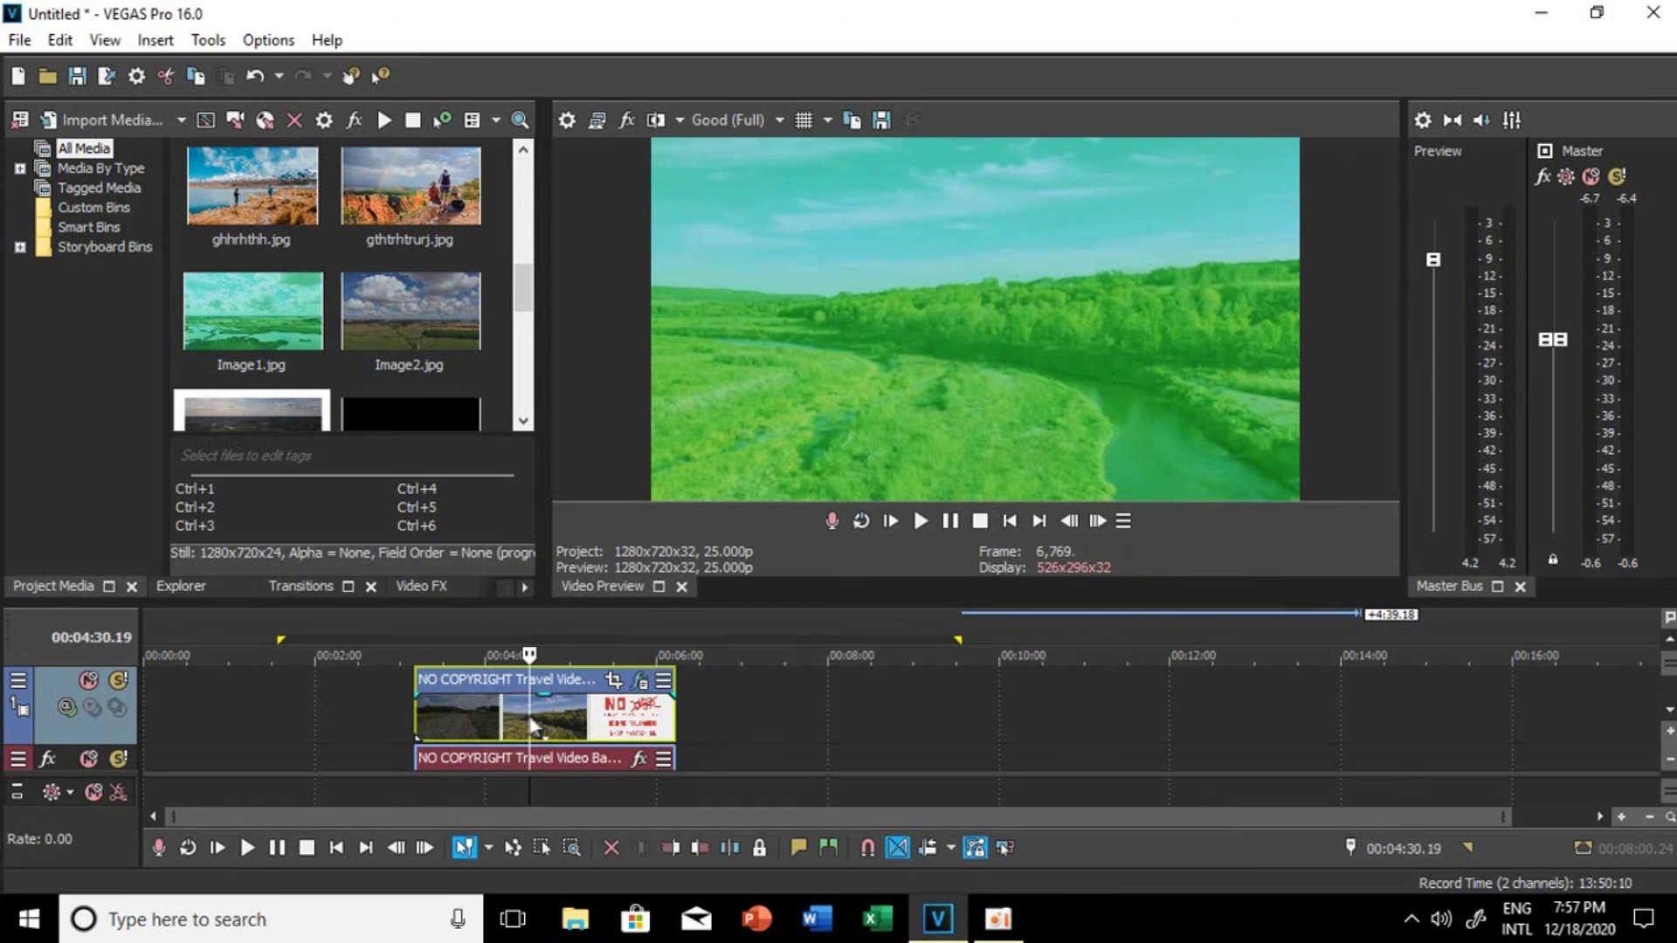
left_click(506, 710)
left_click(527, 709)
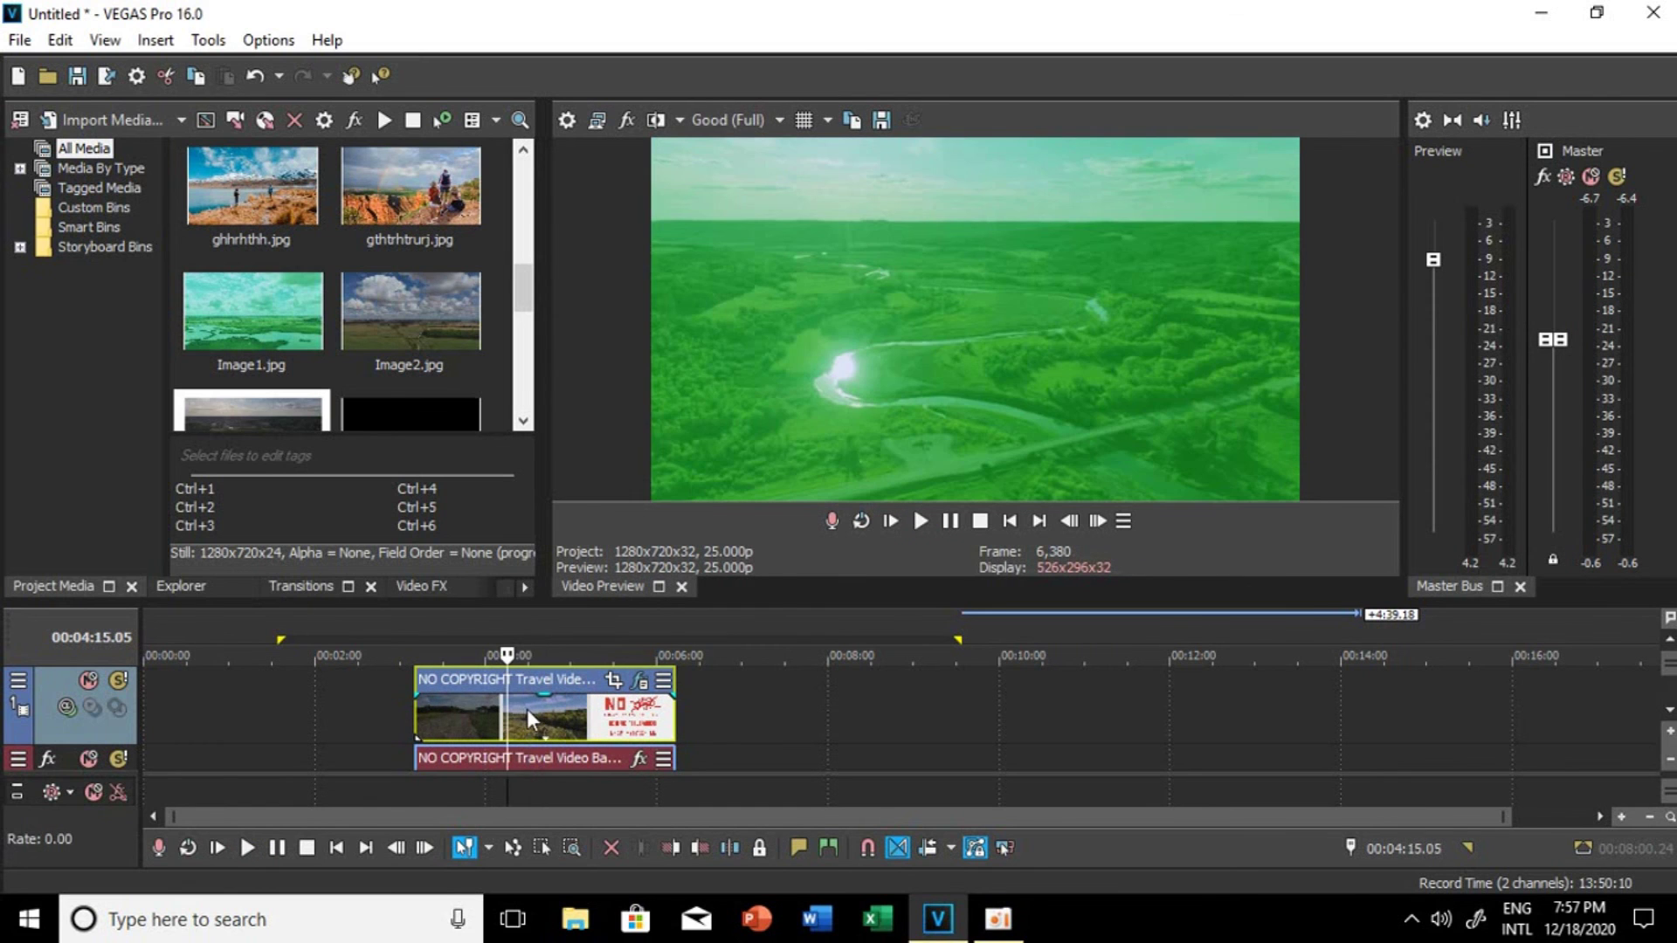
left_click(543, 709)
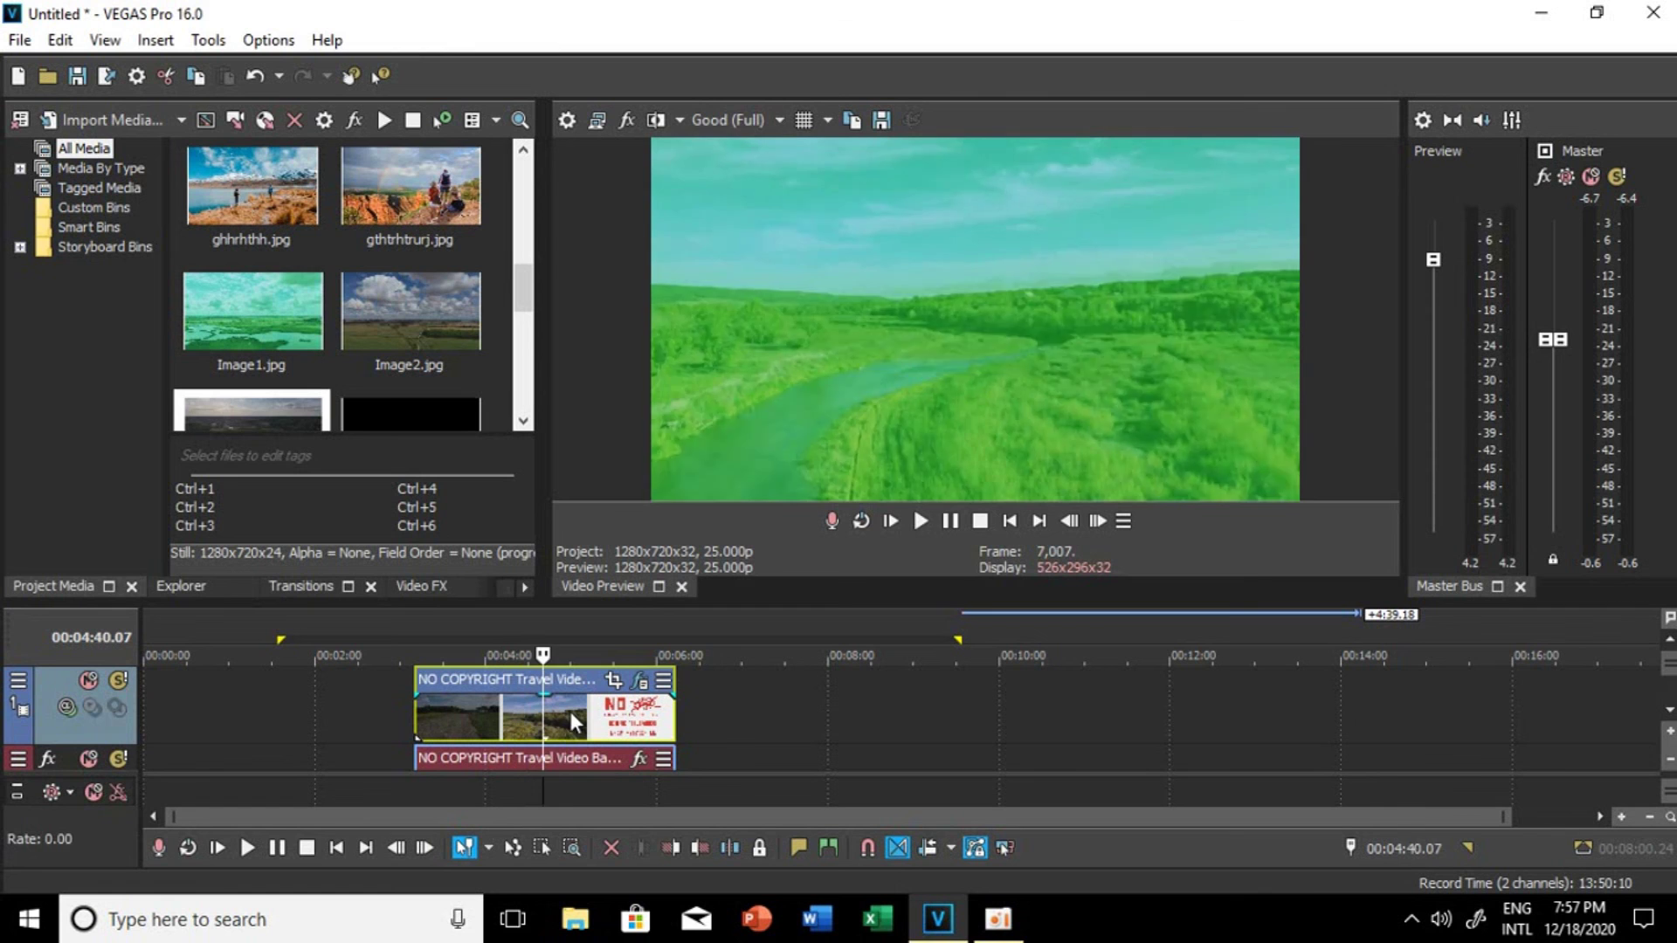
left_click(569, 711)
left_click(585, 721)
key("space")
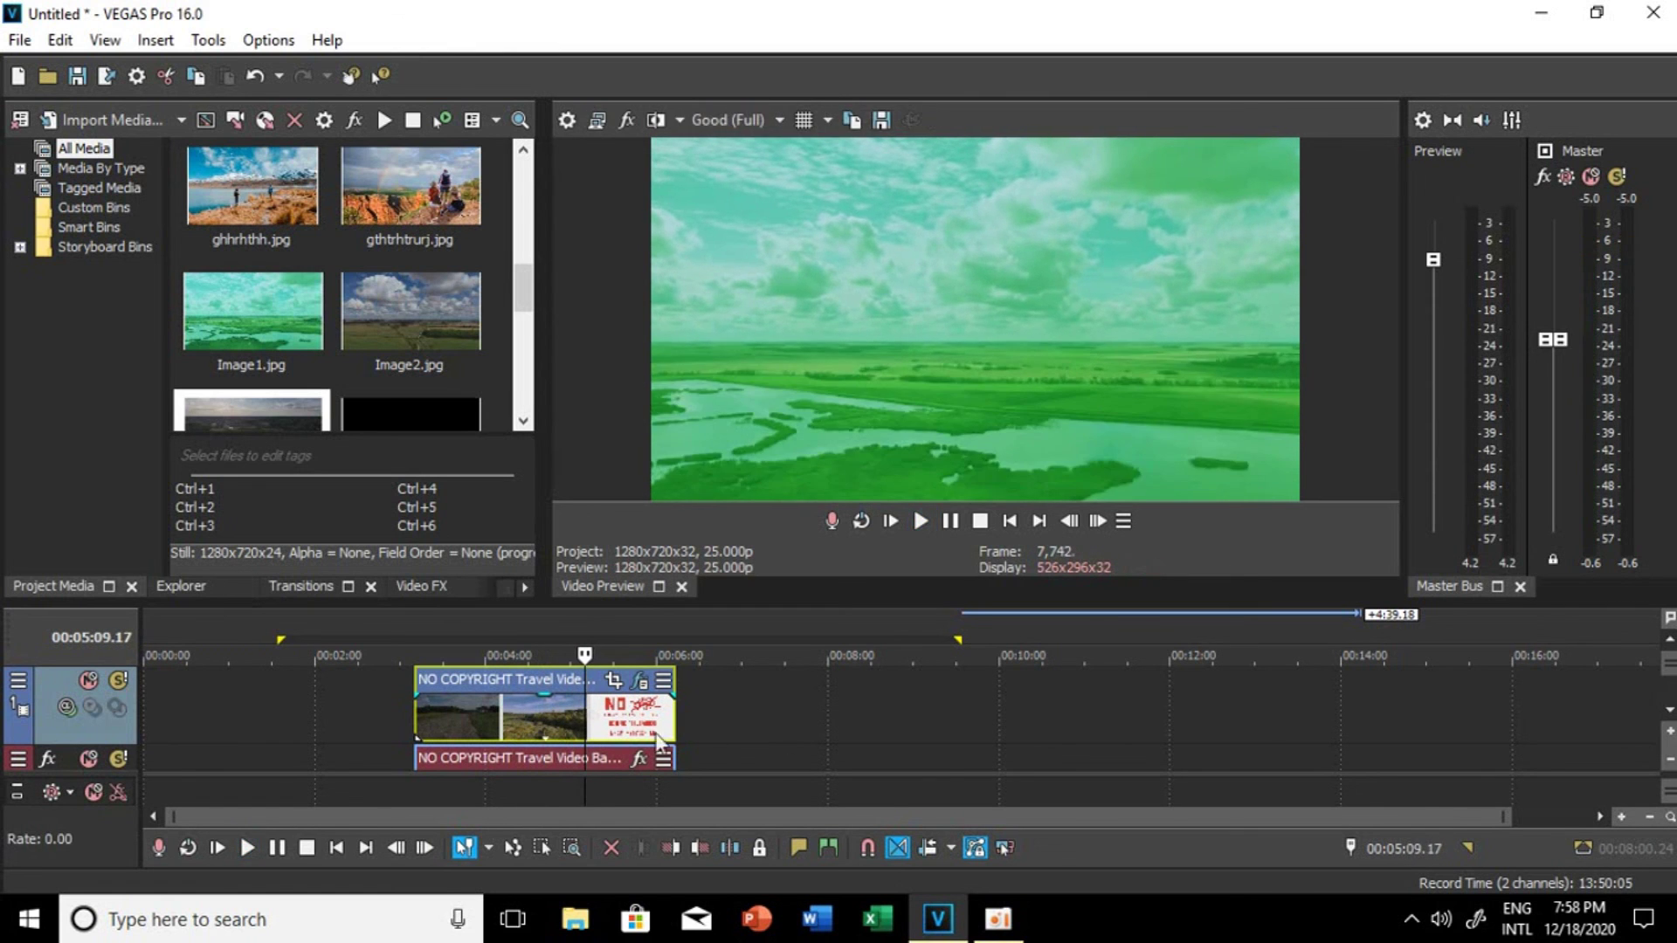
Step: Insert an ungraded copy of the travel video from the Downloads folder on the same track at 00:07:47.04
left_click(808, 733)
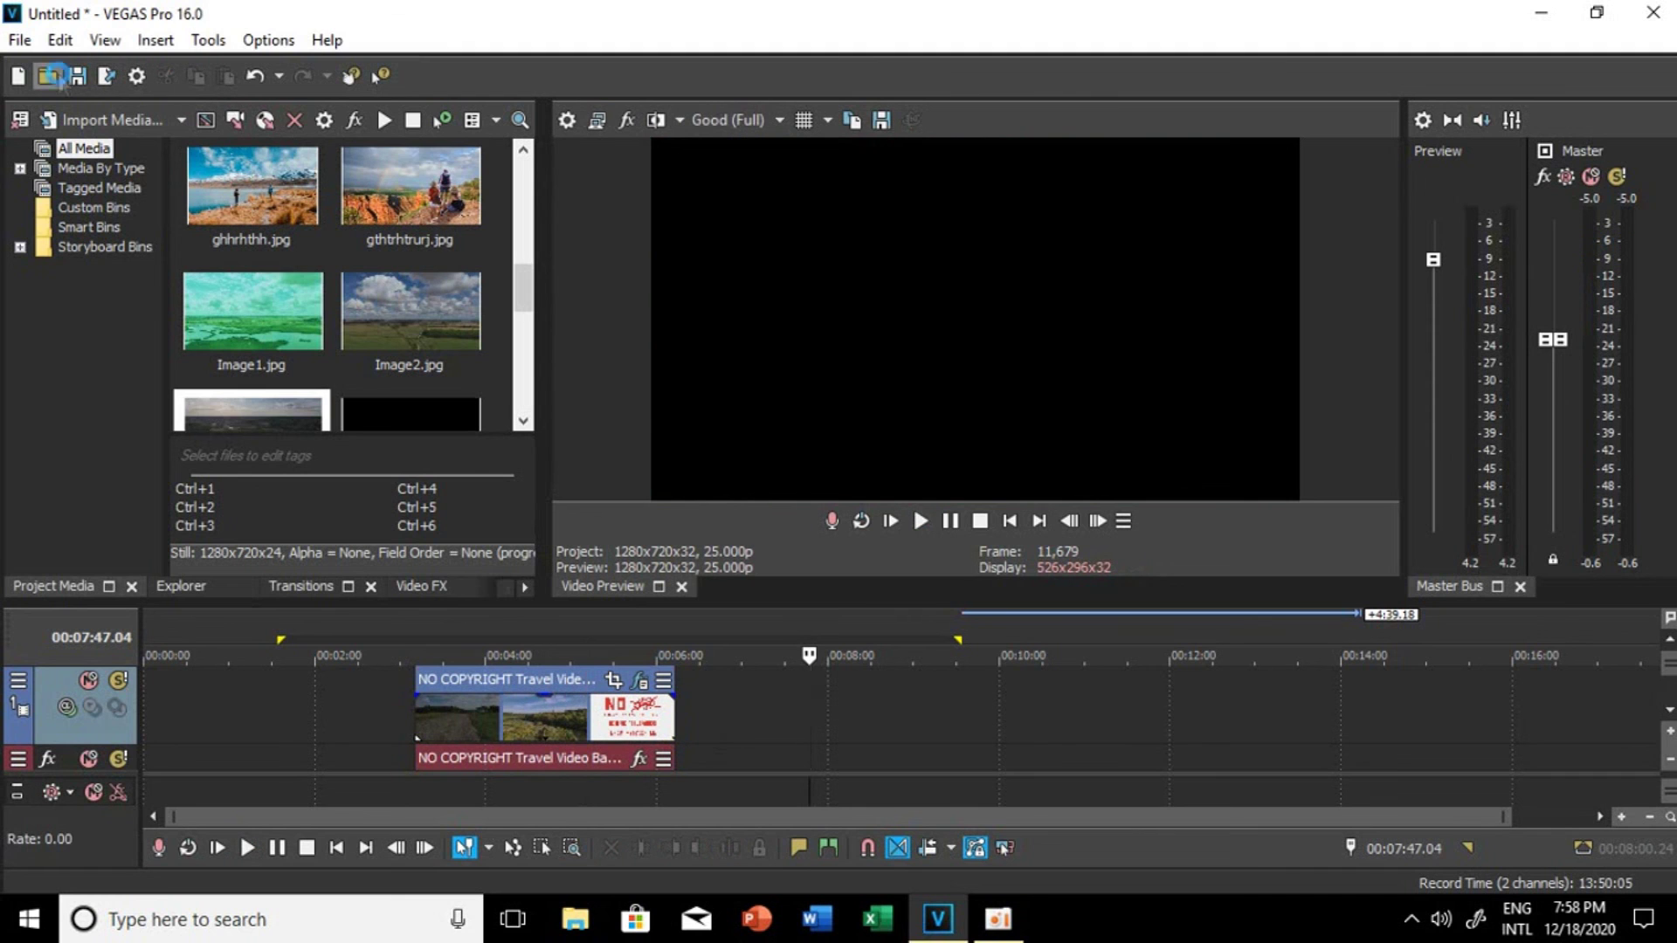
left_click(60, 73)
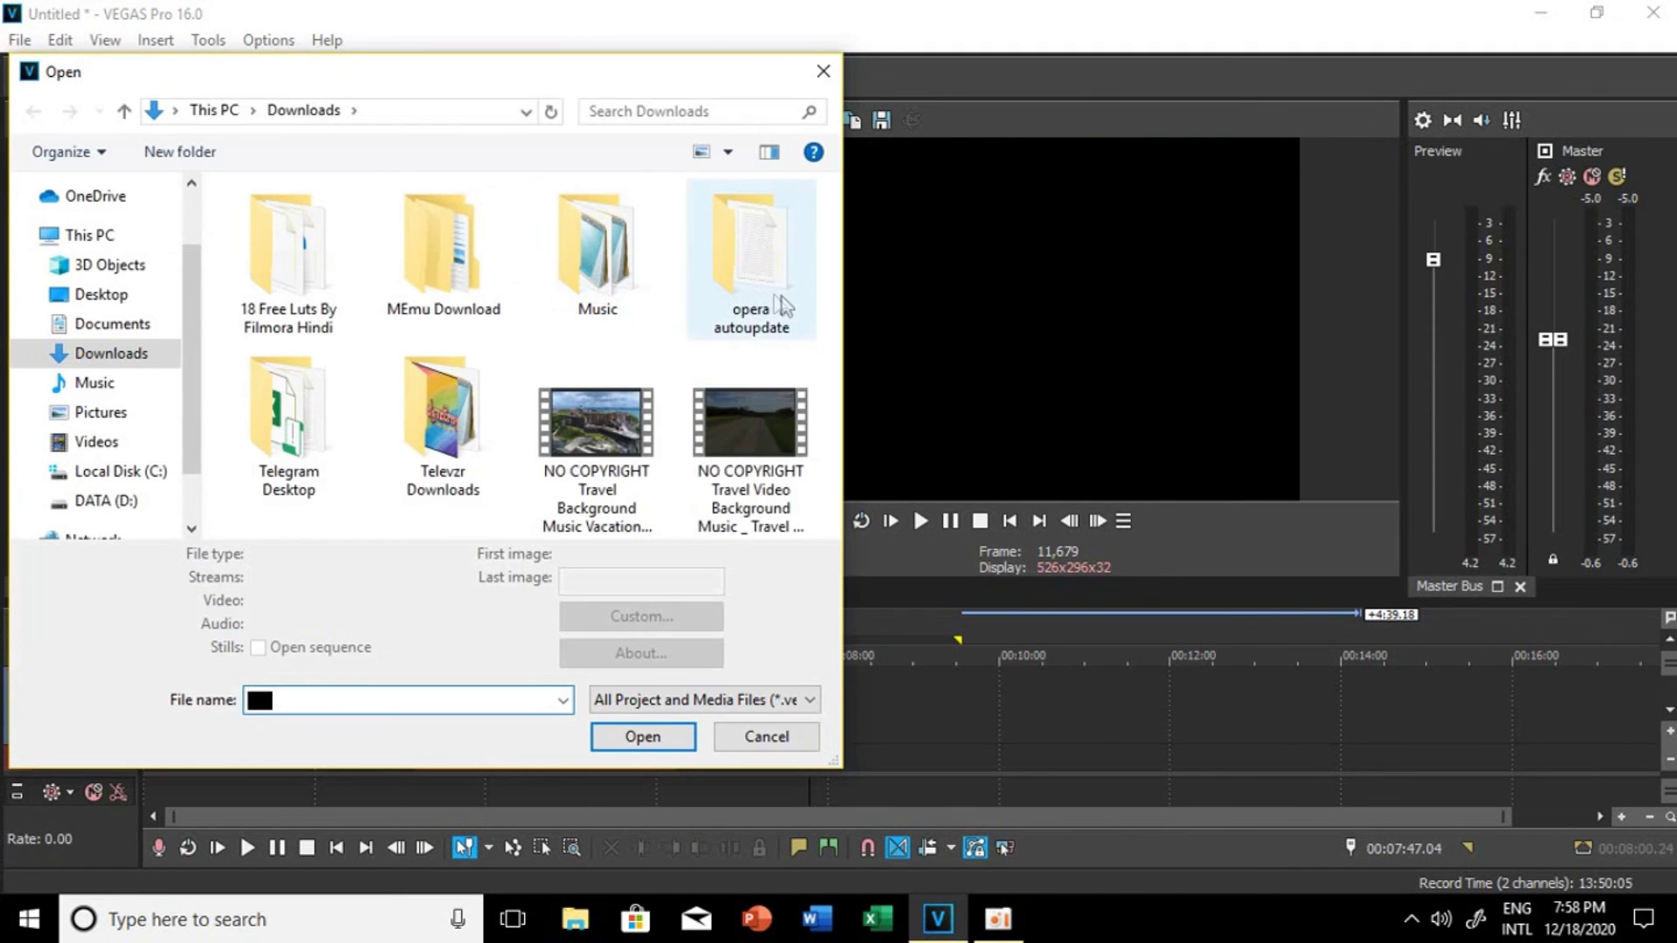
left_click(765, 428)
left_click(643, 760)
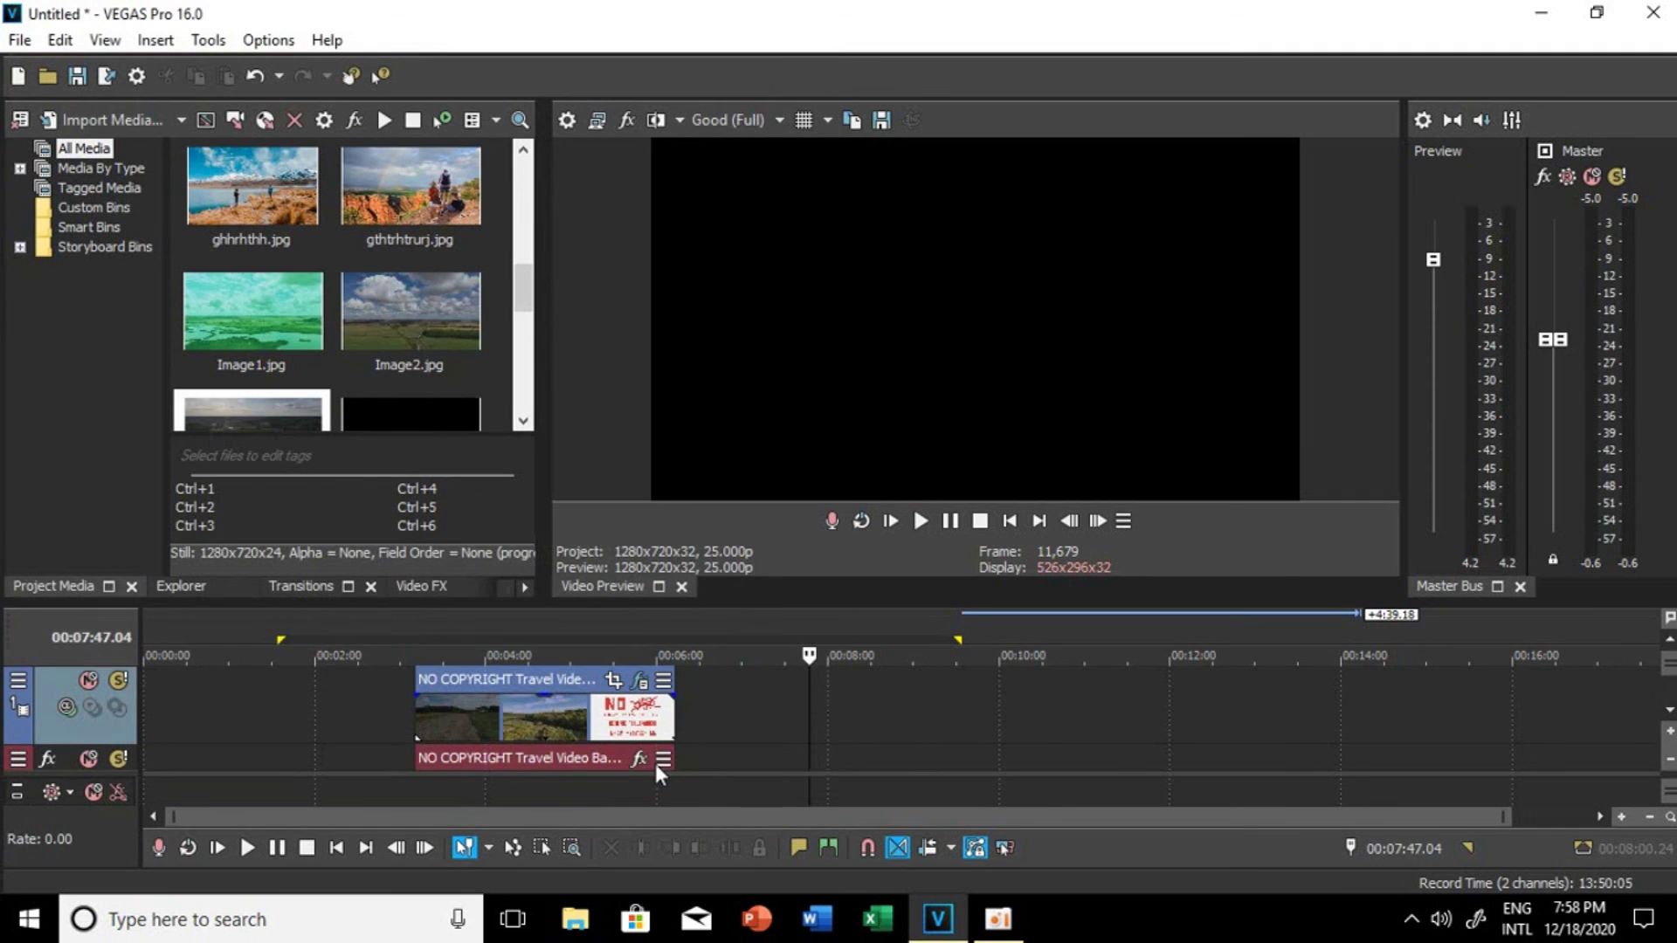
Step: Play the ungraded copy briefly from 00:08:20.00, and move it 1:21.08 earlier, leaving a small gap after the graded clip
left_click(855, 679)
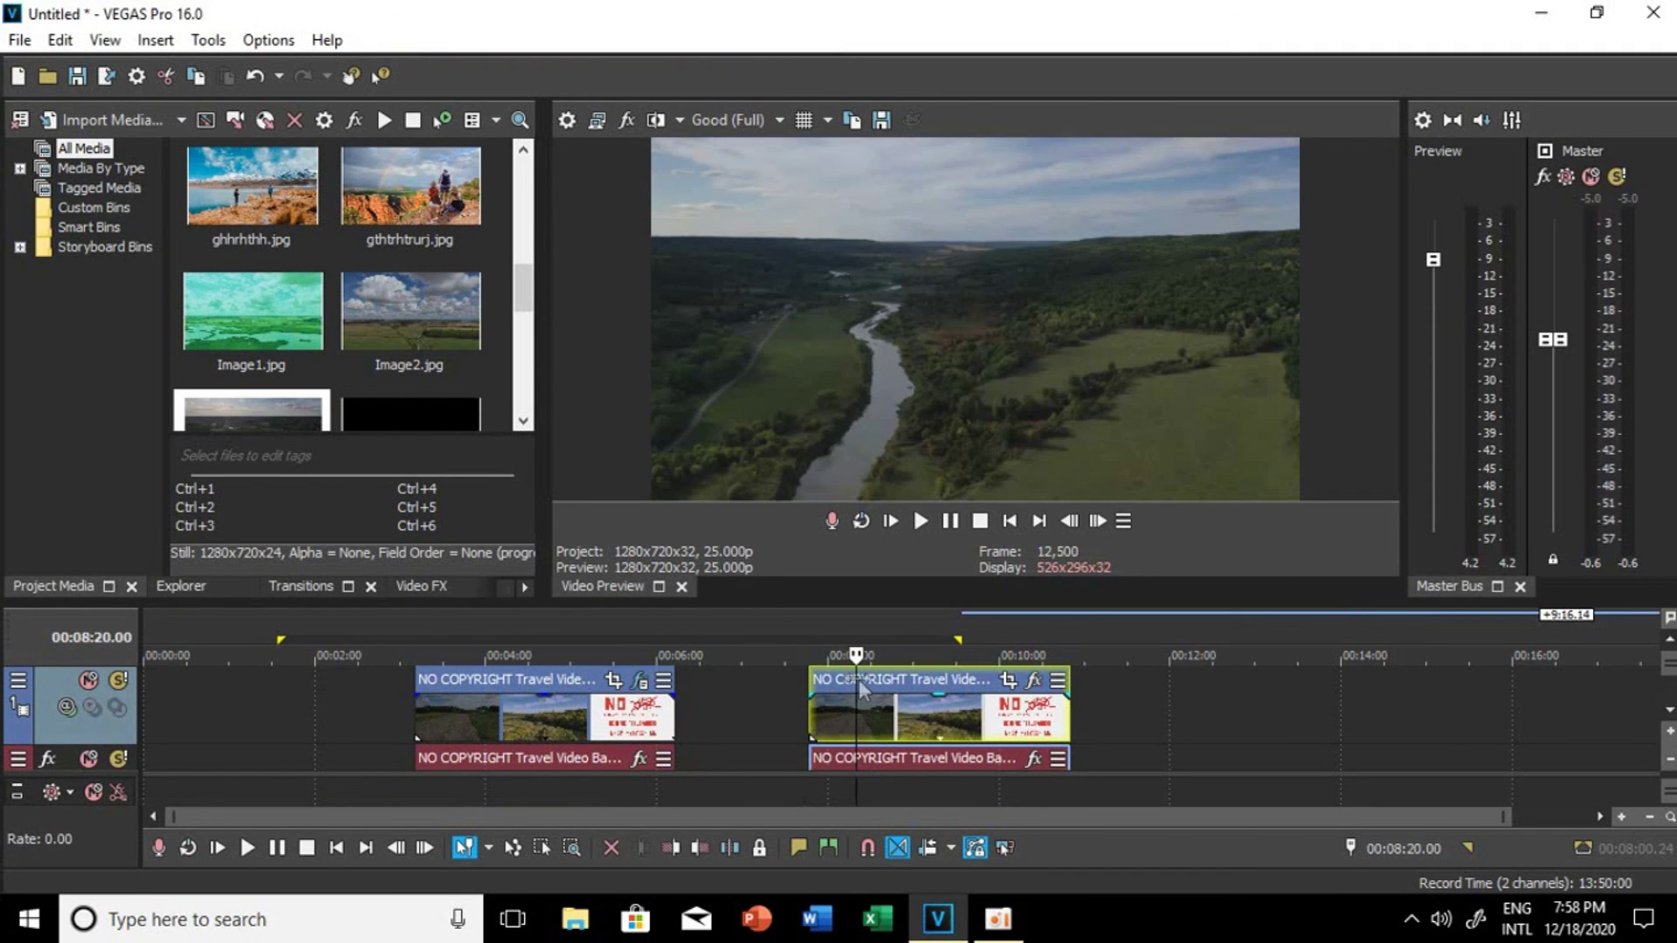
key("space")
key("space")
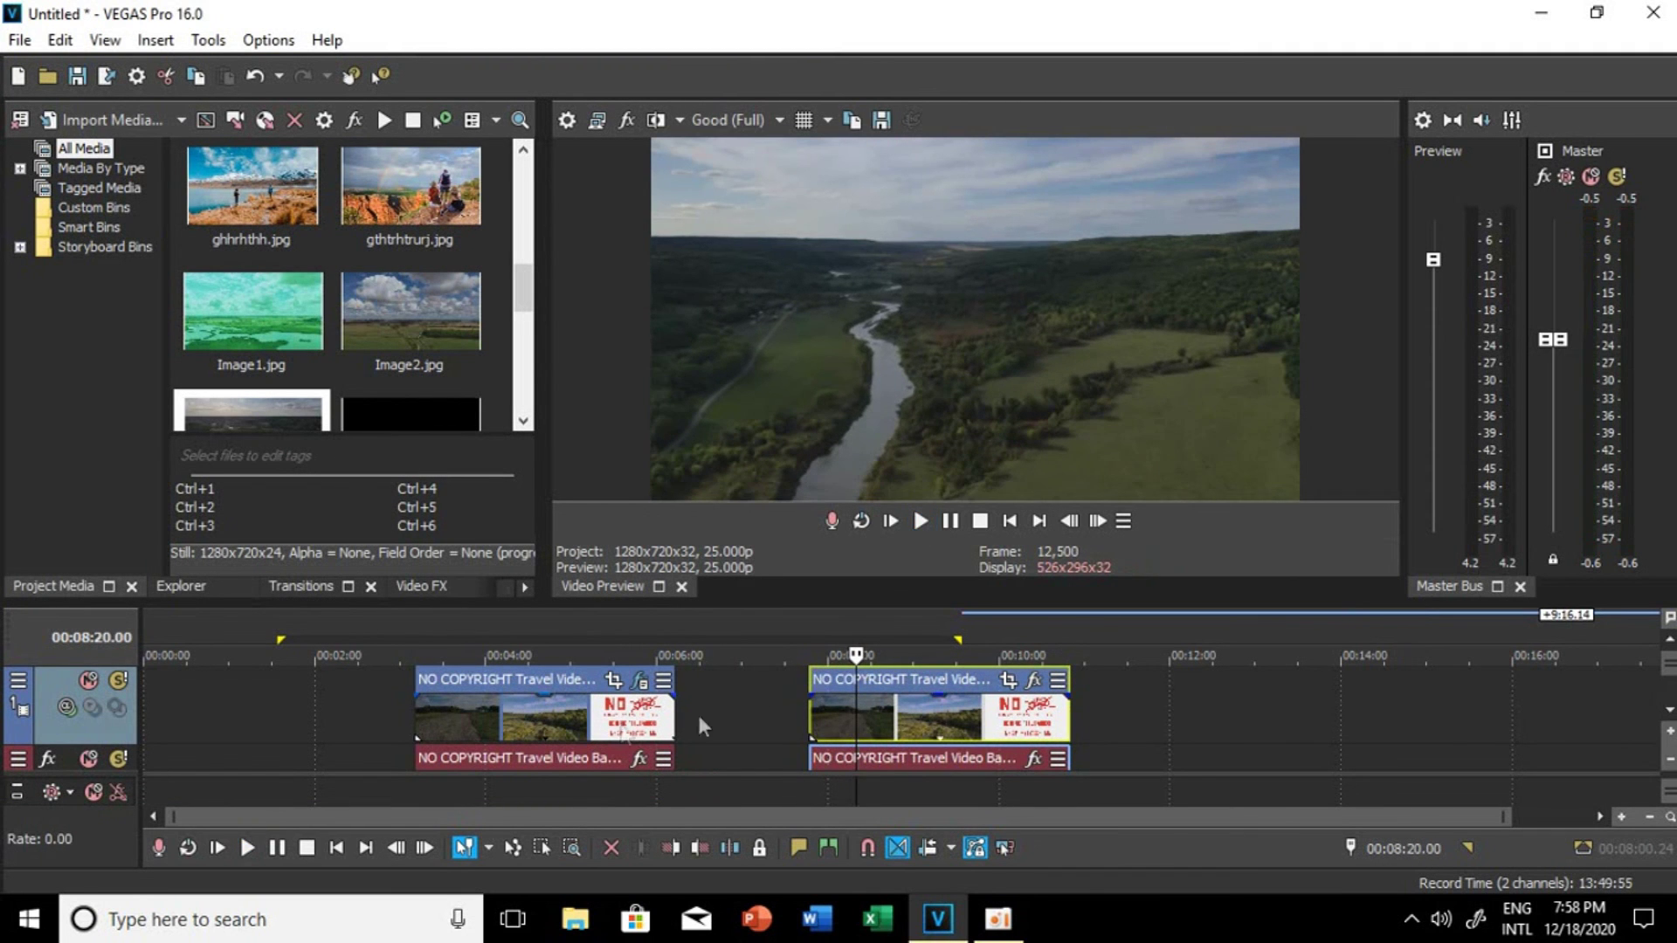
left_click_drag(828, 678, 722, 683)
Step: Play part of the graded clip briefly, and compare it with the ungraded copy at 00:08:09.16 and nearby frames
left_click(550, 713)
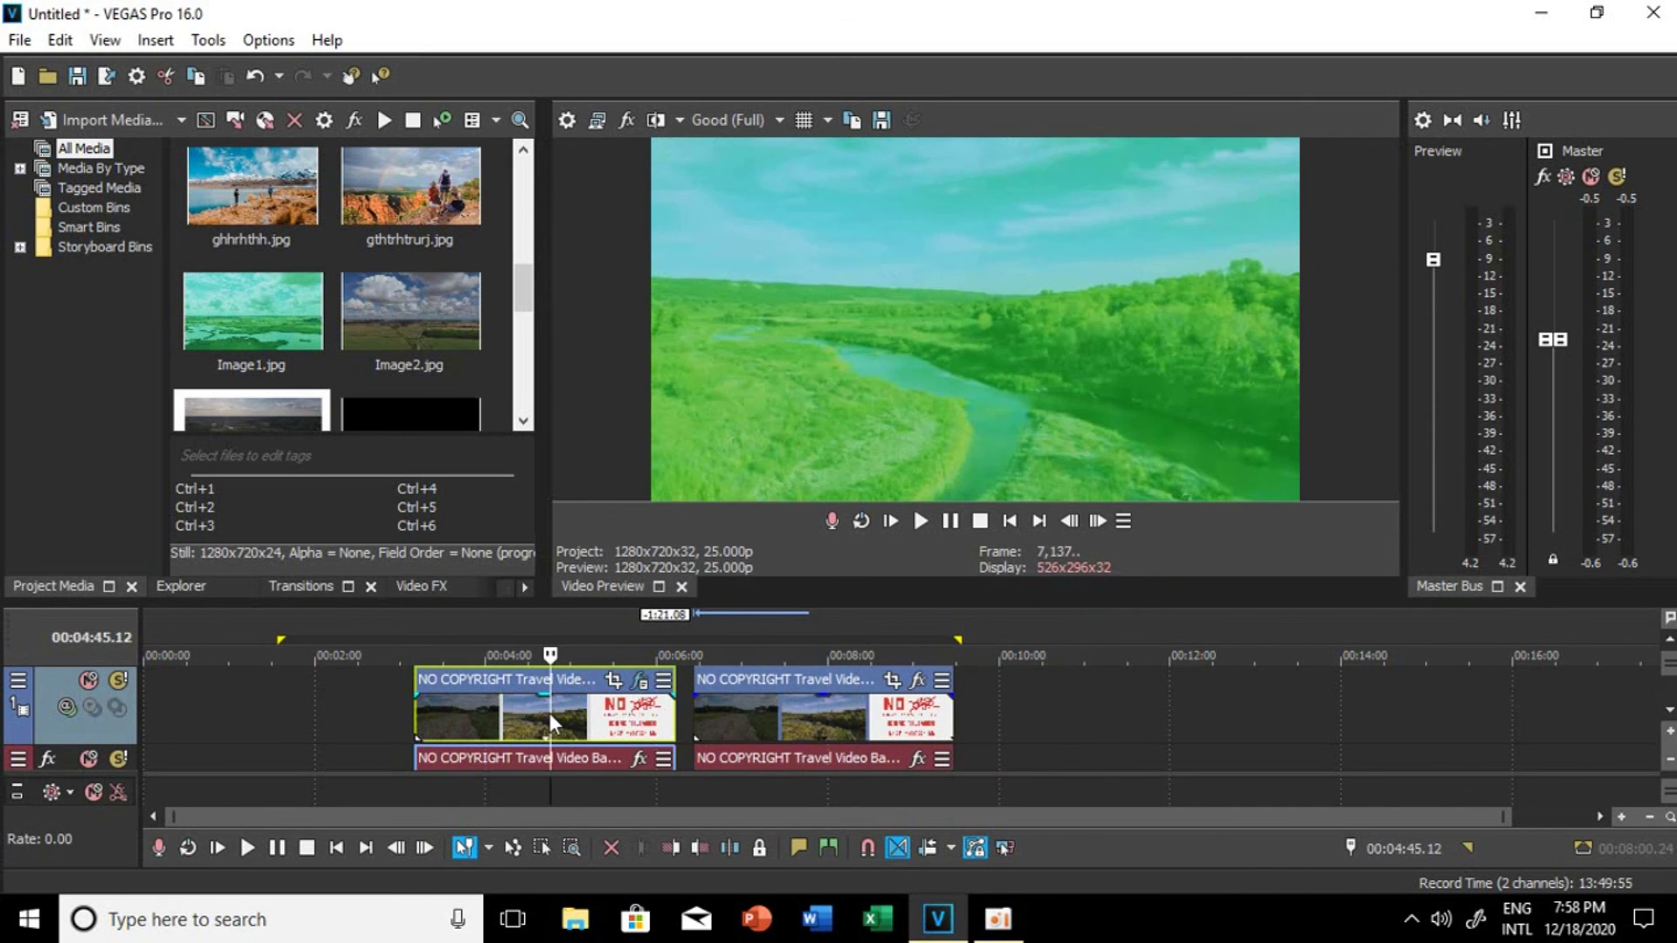
left_click(495, 705)
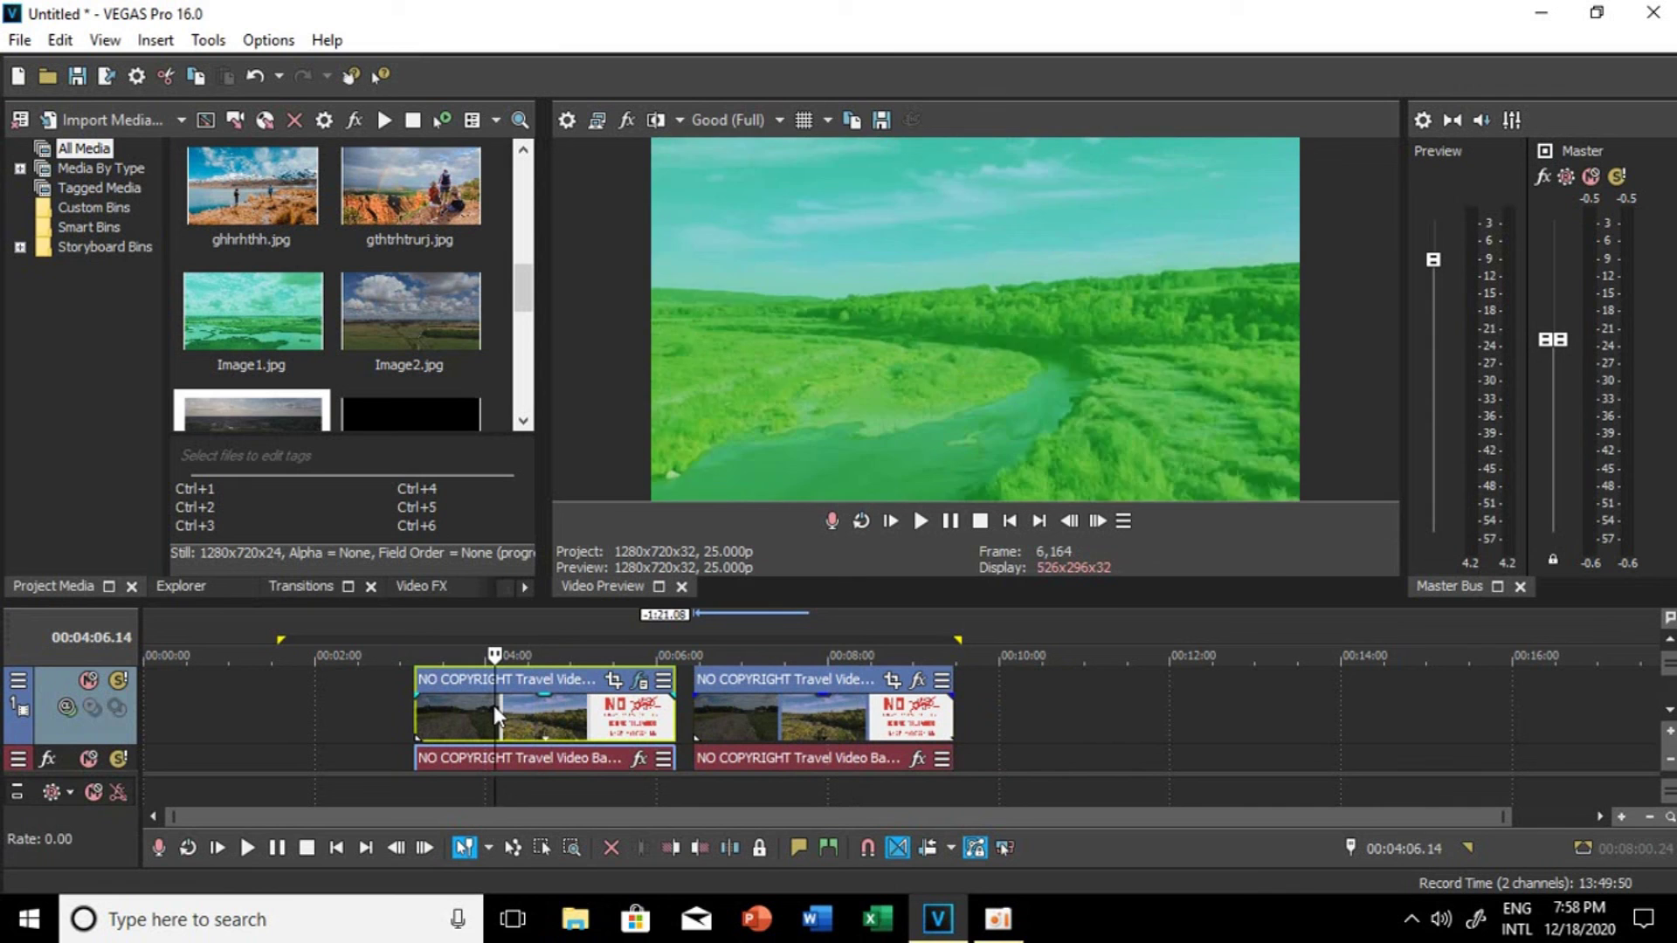
key("space")
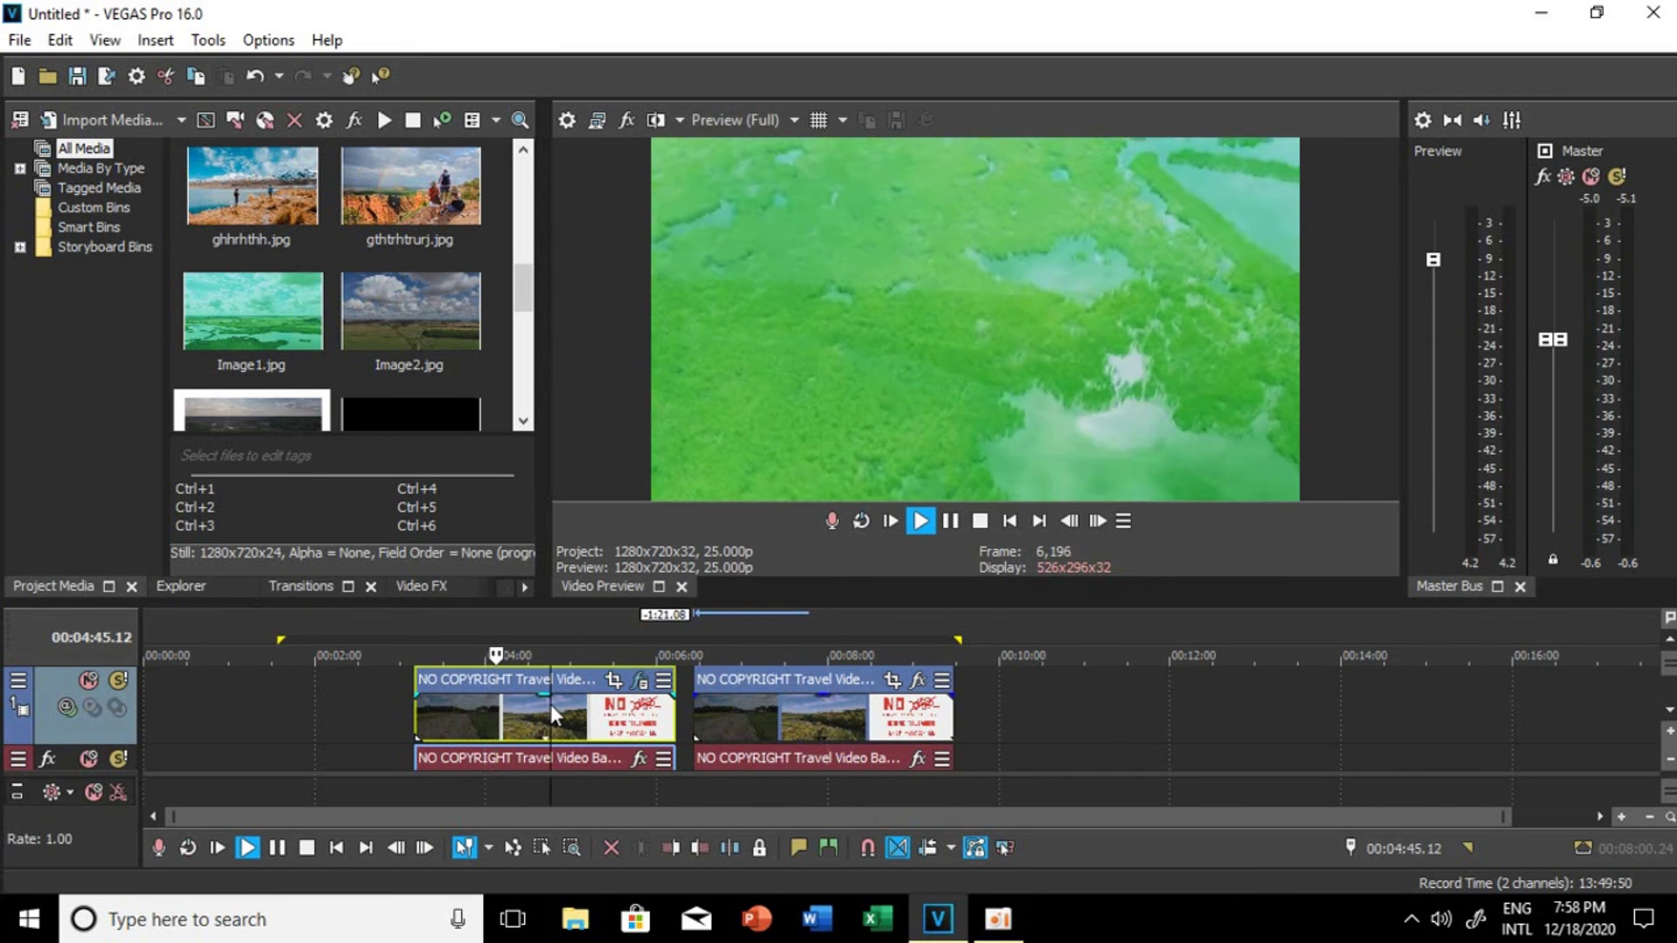
key("space")
left_click(841, 721)
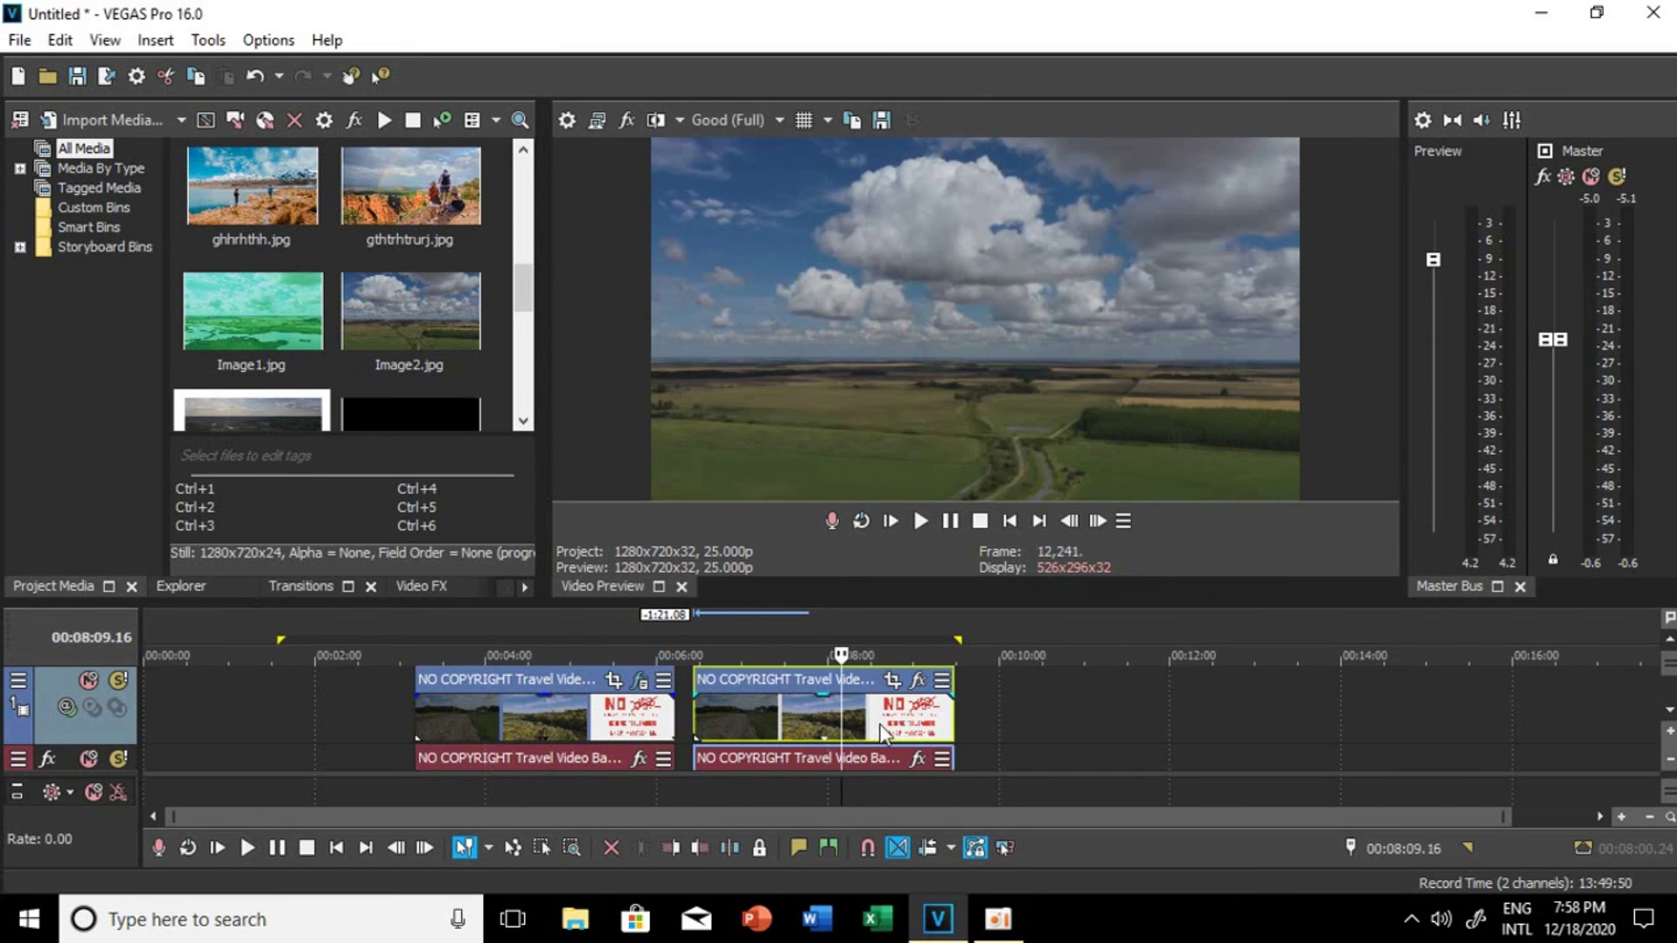
left_click(878, 723)
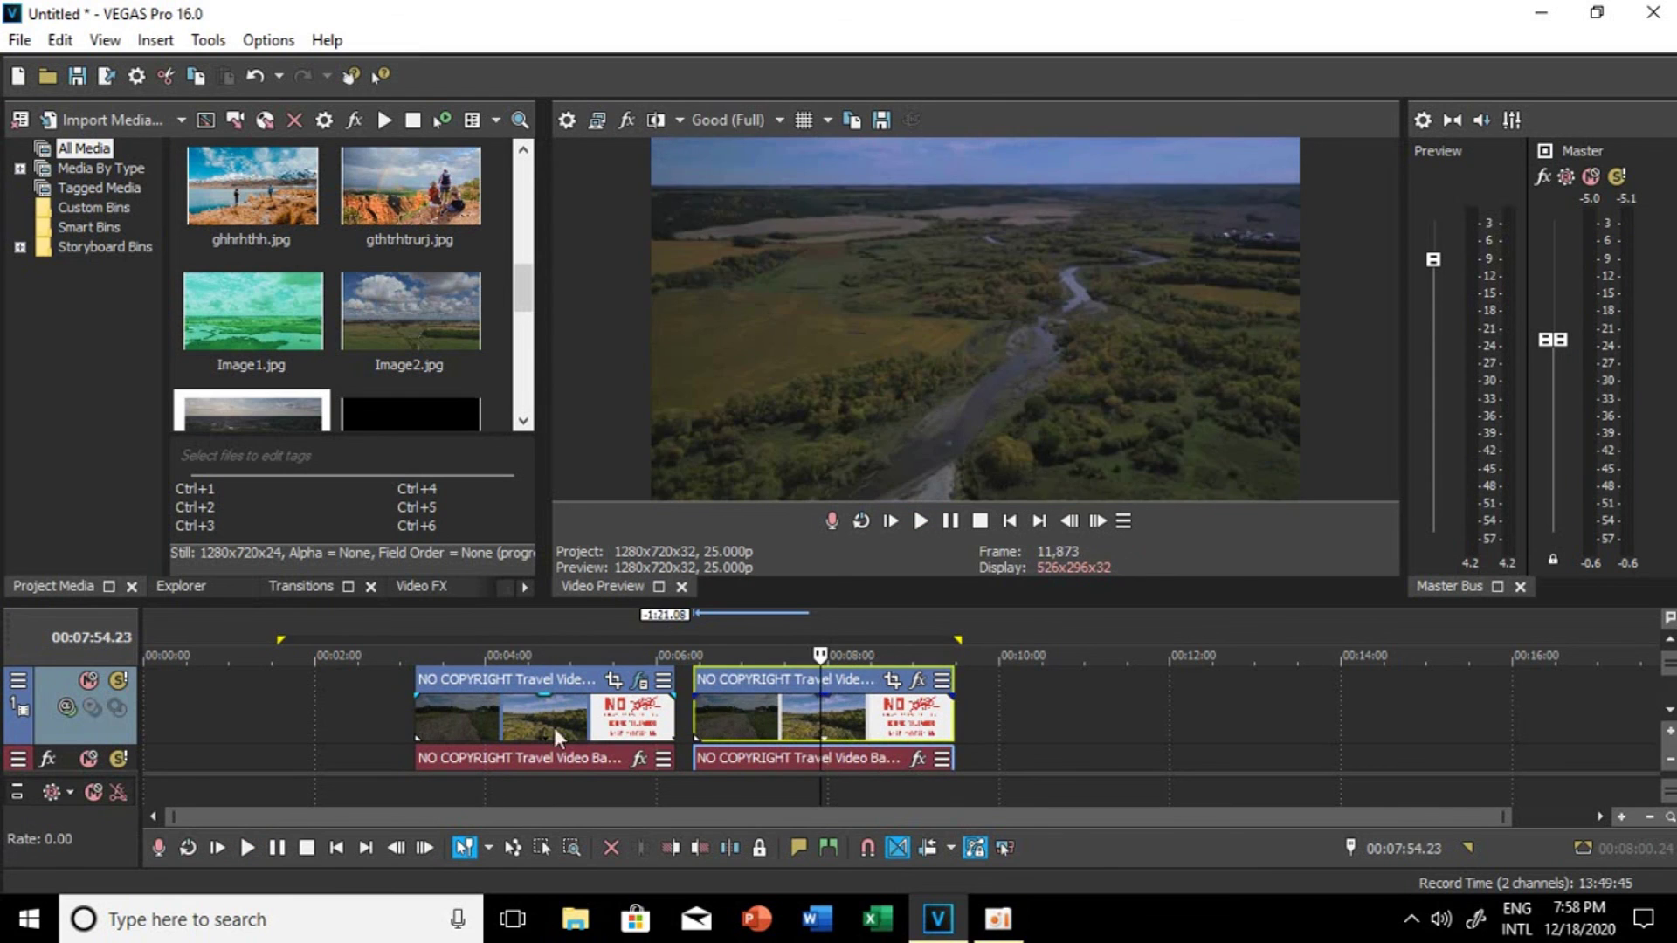
Step: Play the graded clip briefly from about 00:04:30, and compare it with the ungraded copy at 00:07:40.06
left_click(526, 715)
key("space")
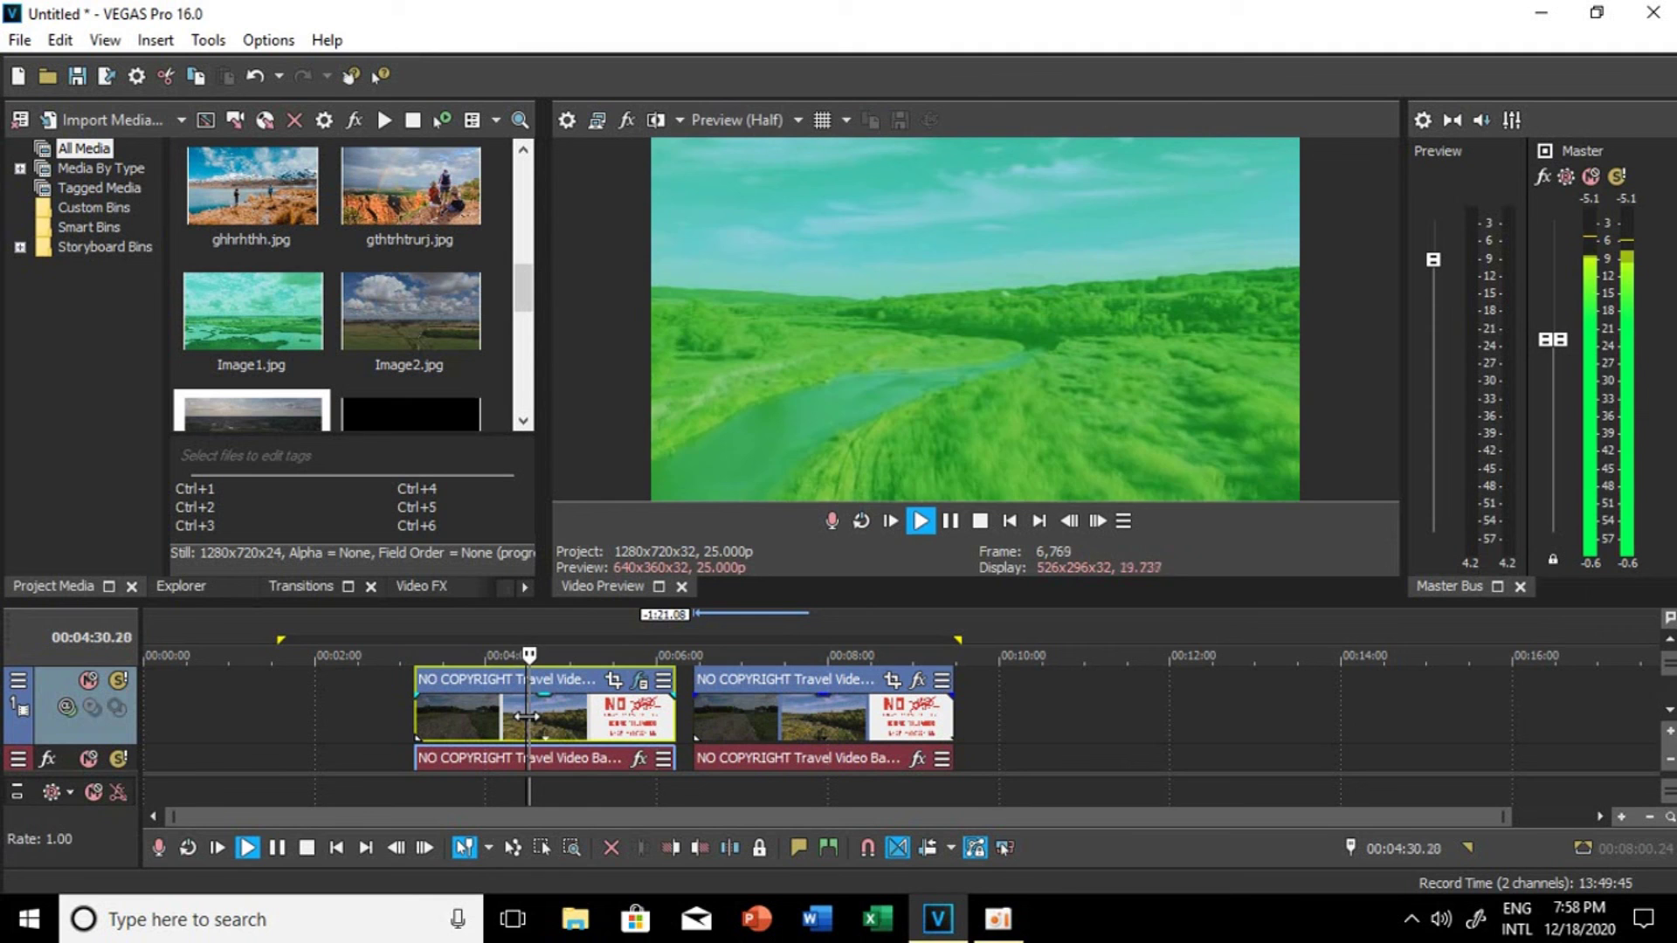
key("space")
left_click(799, 732)
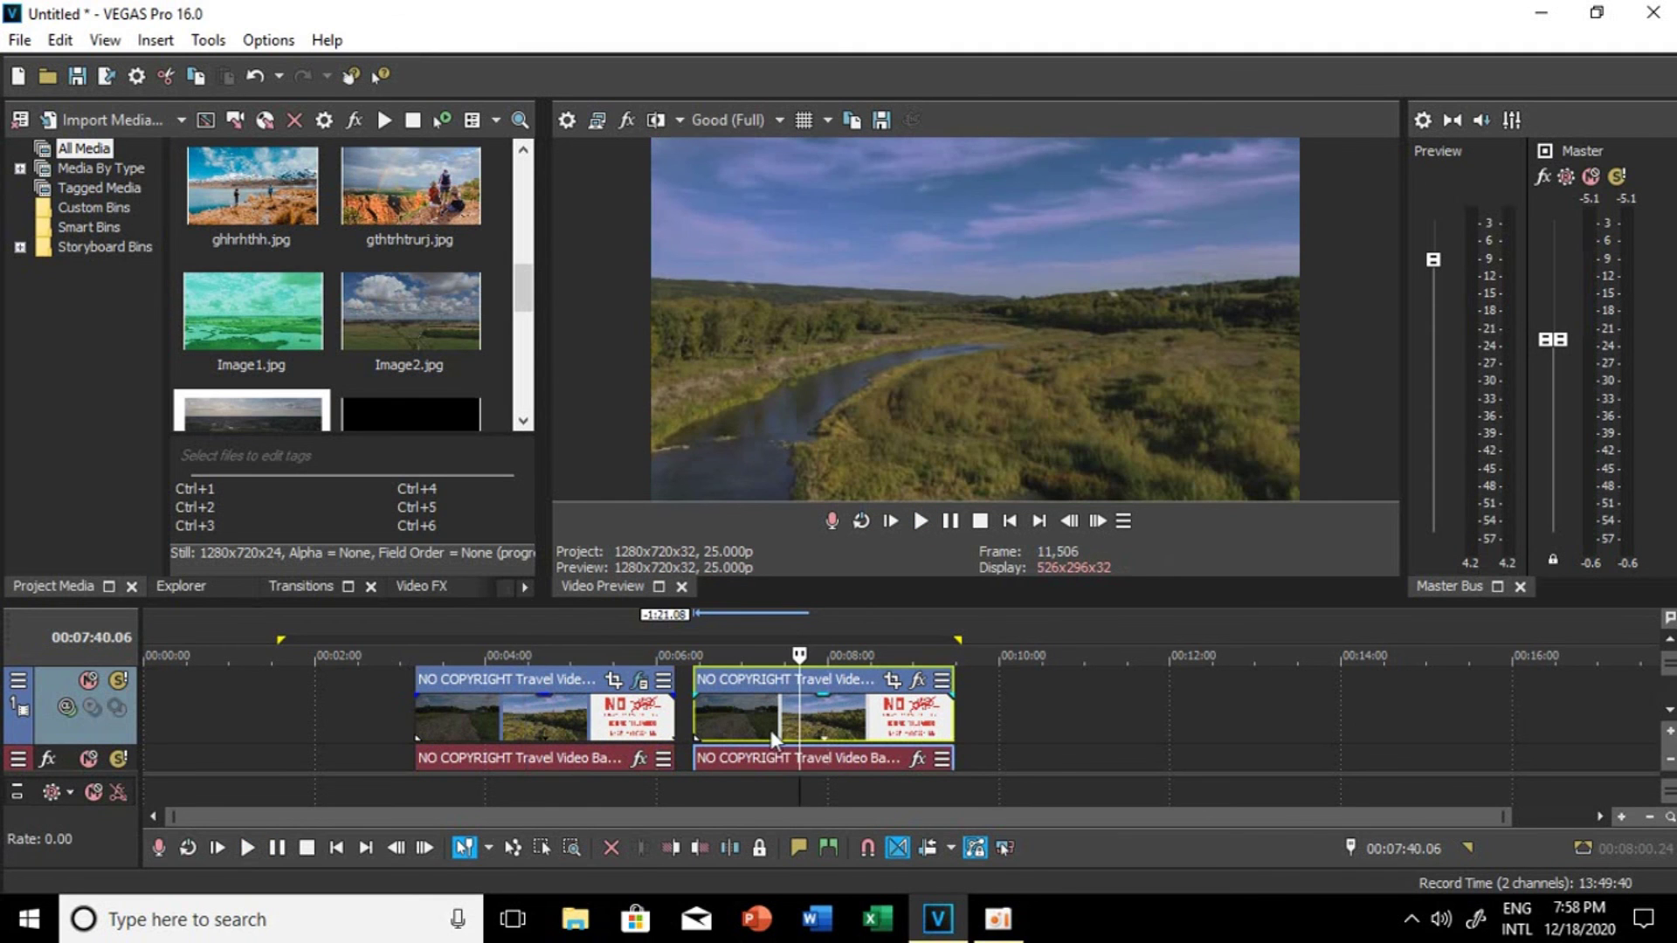